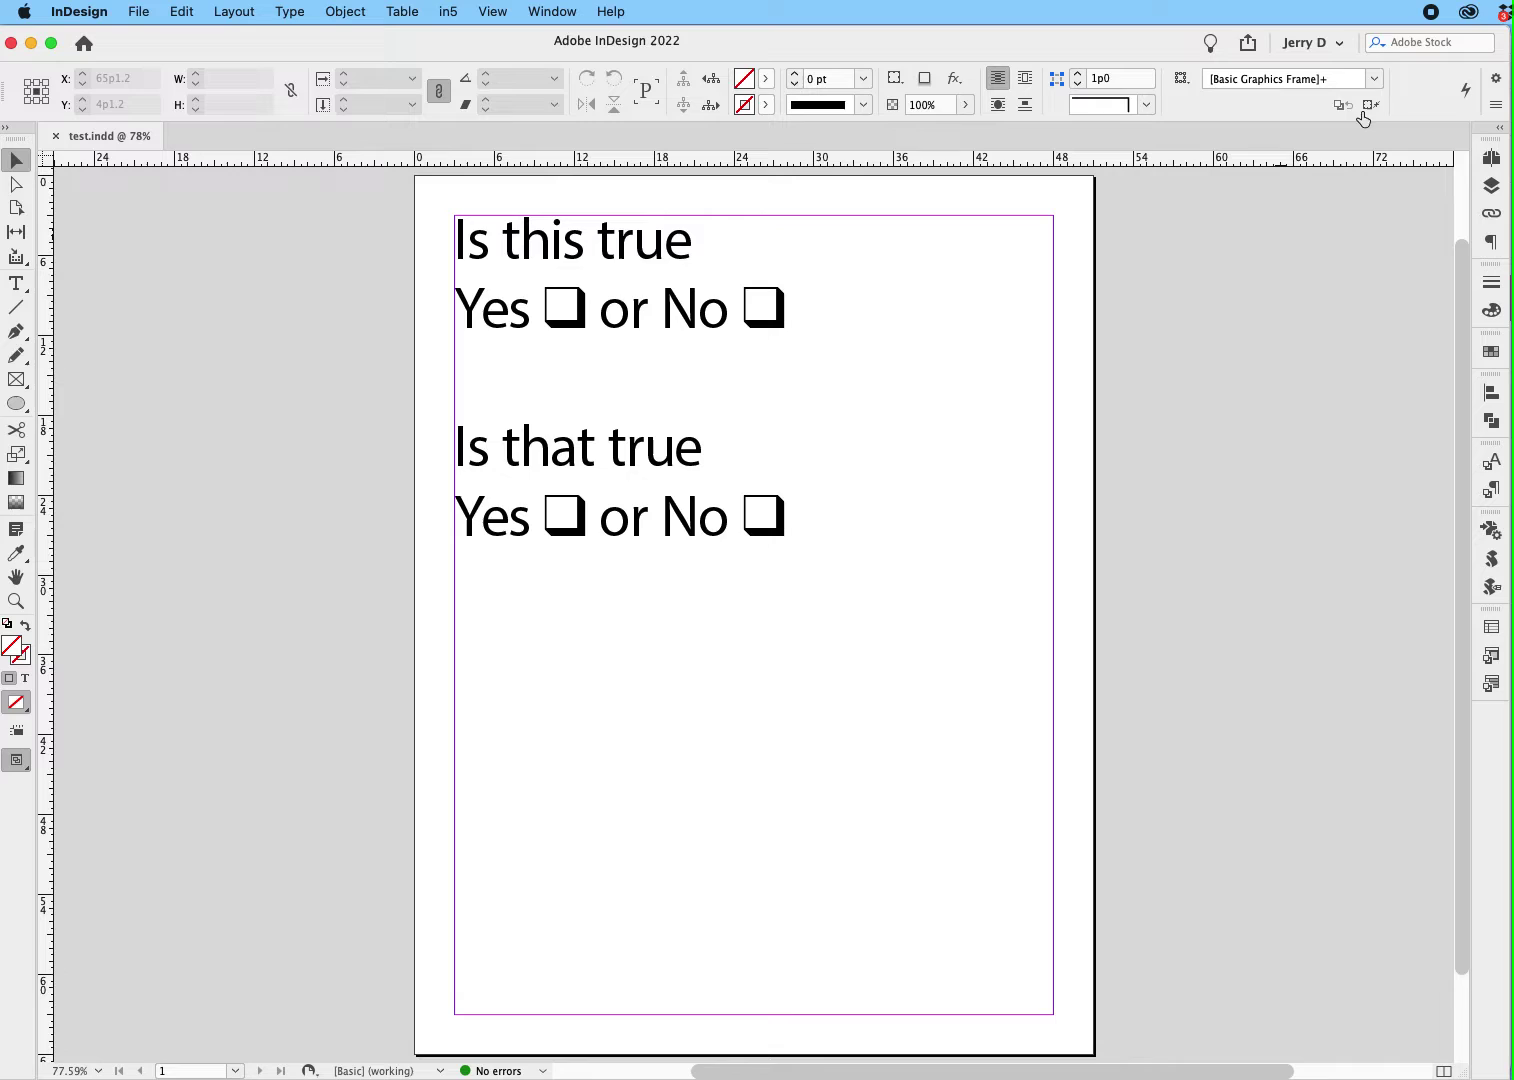
# Step: Draw a small square frame over the first Yes box
pyautogui.scroll(1, 1217, 230)
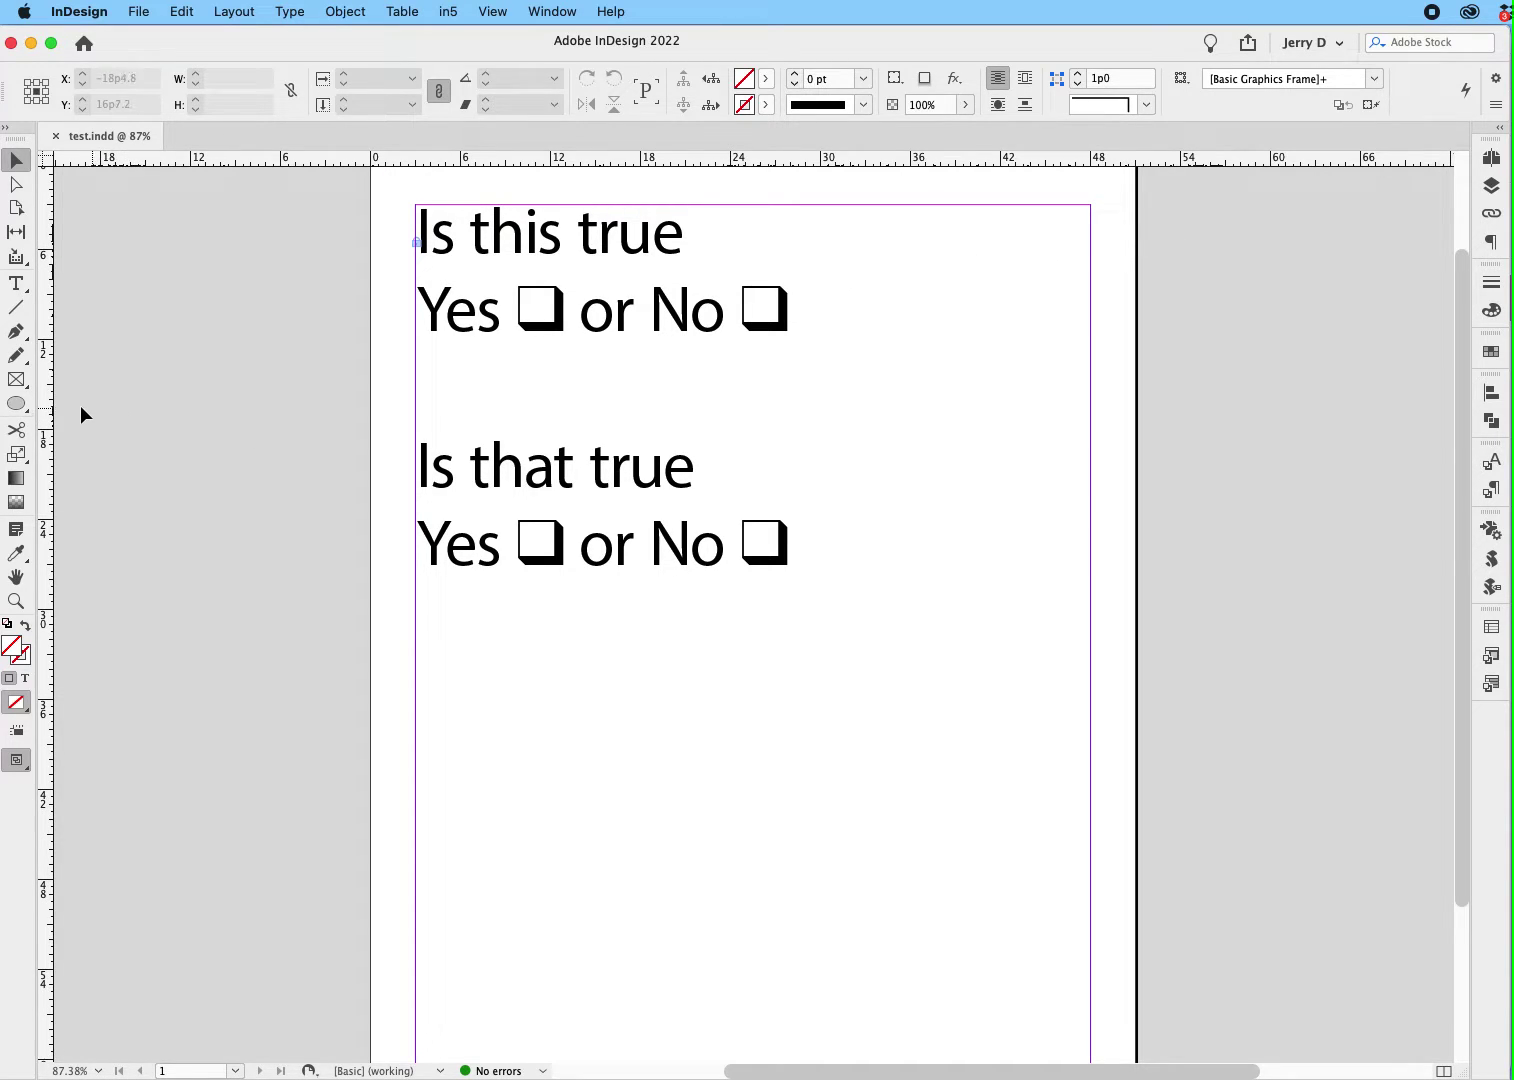
pyautogui.click(14, 380)
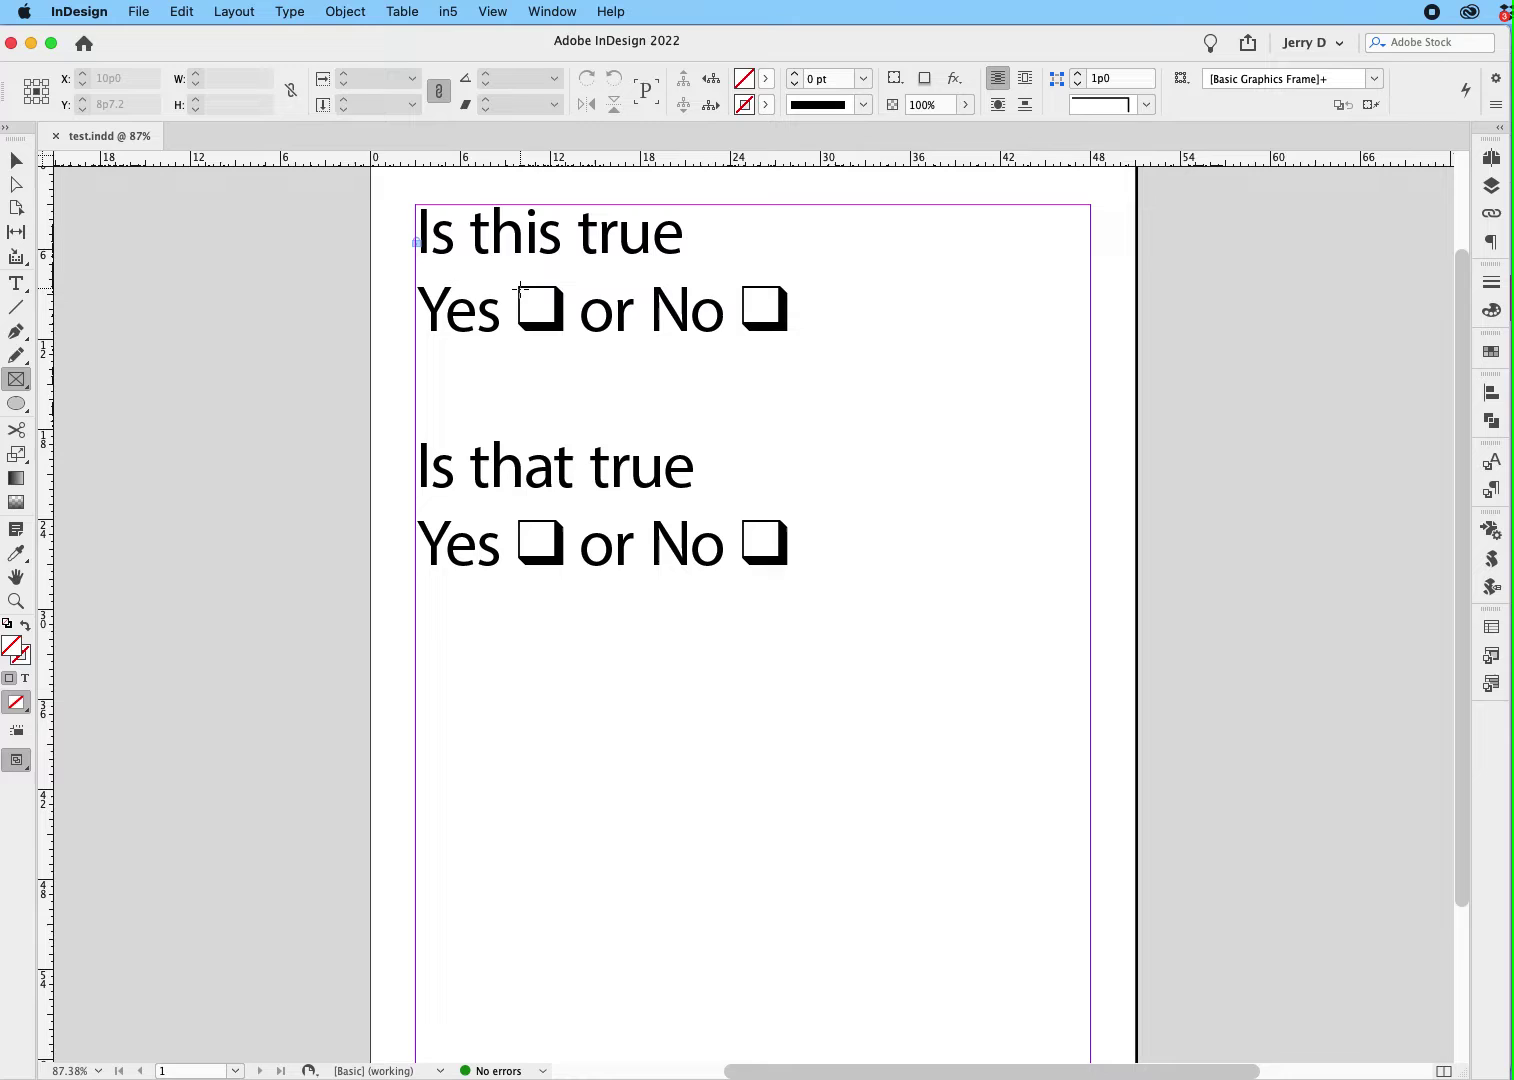
pyautogui.moveTo(519, 289); pyautogui.dragTo(556, 323)
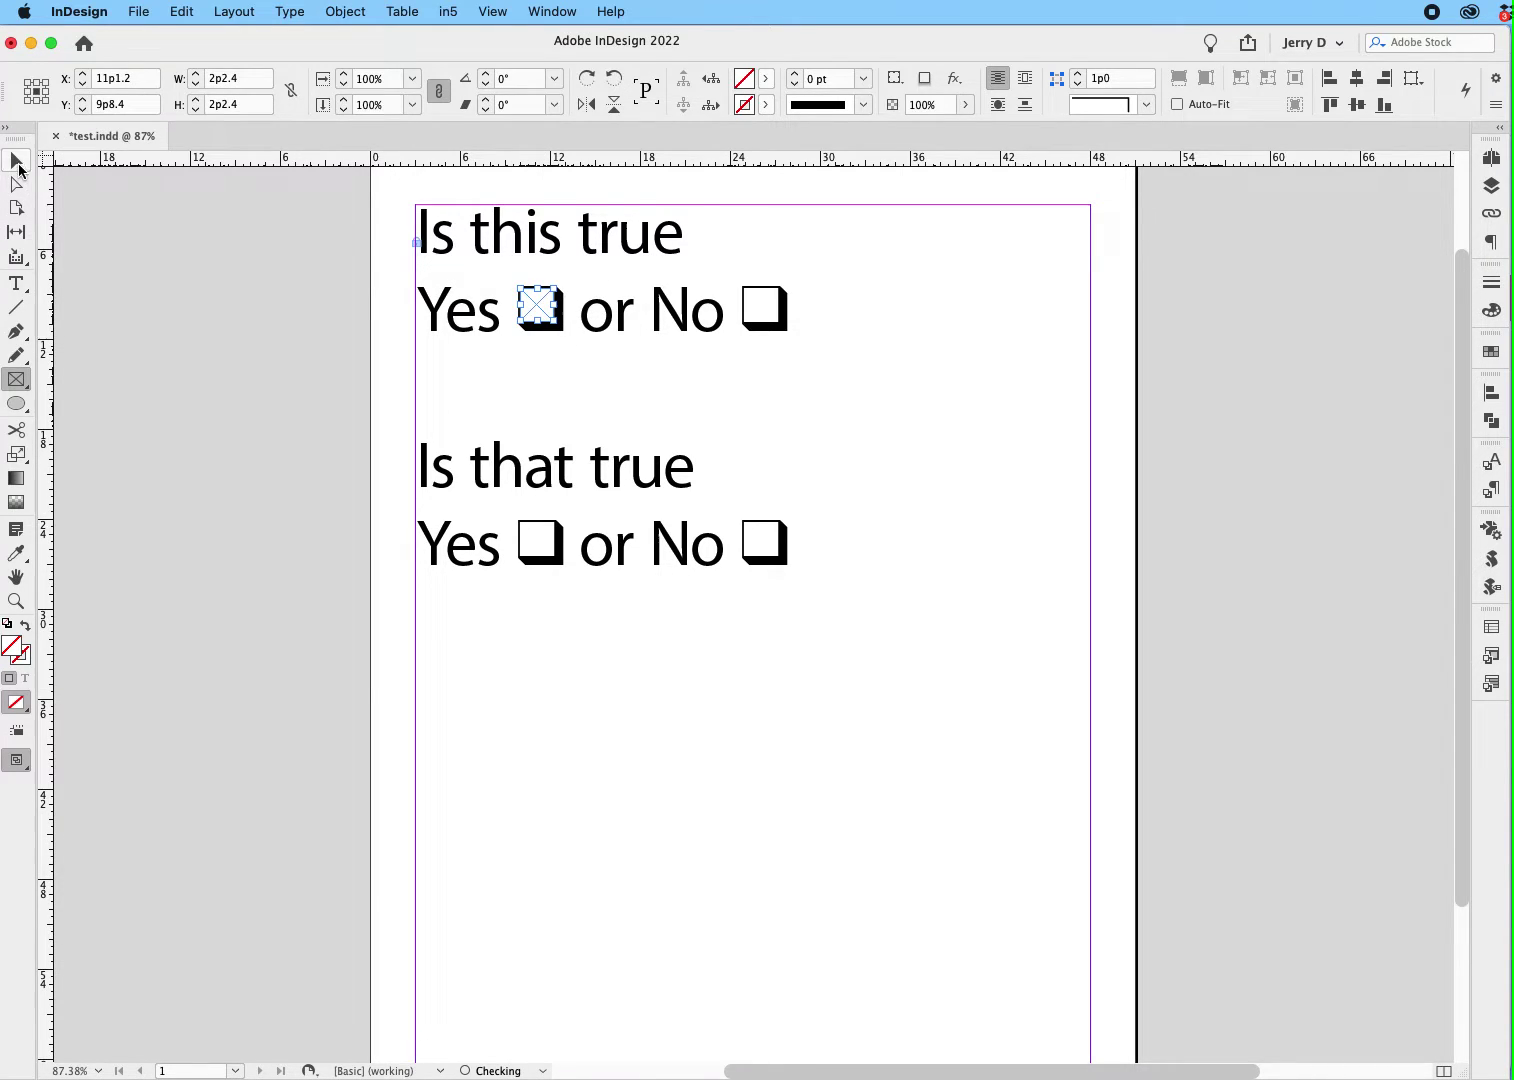
# Step: Copy the frame onto the first No box, then copy both onto the second row's boxes
pyautogui.click(17, 160)
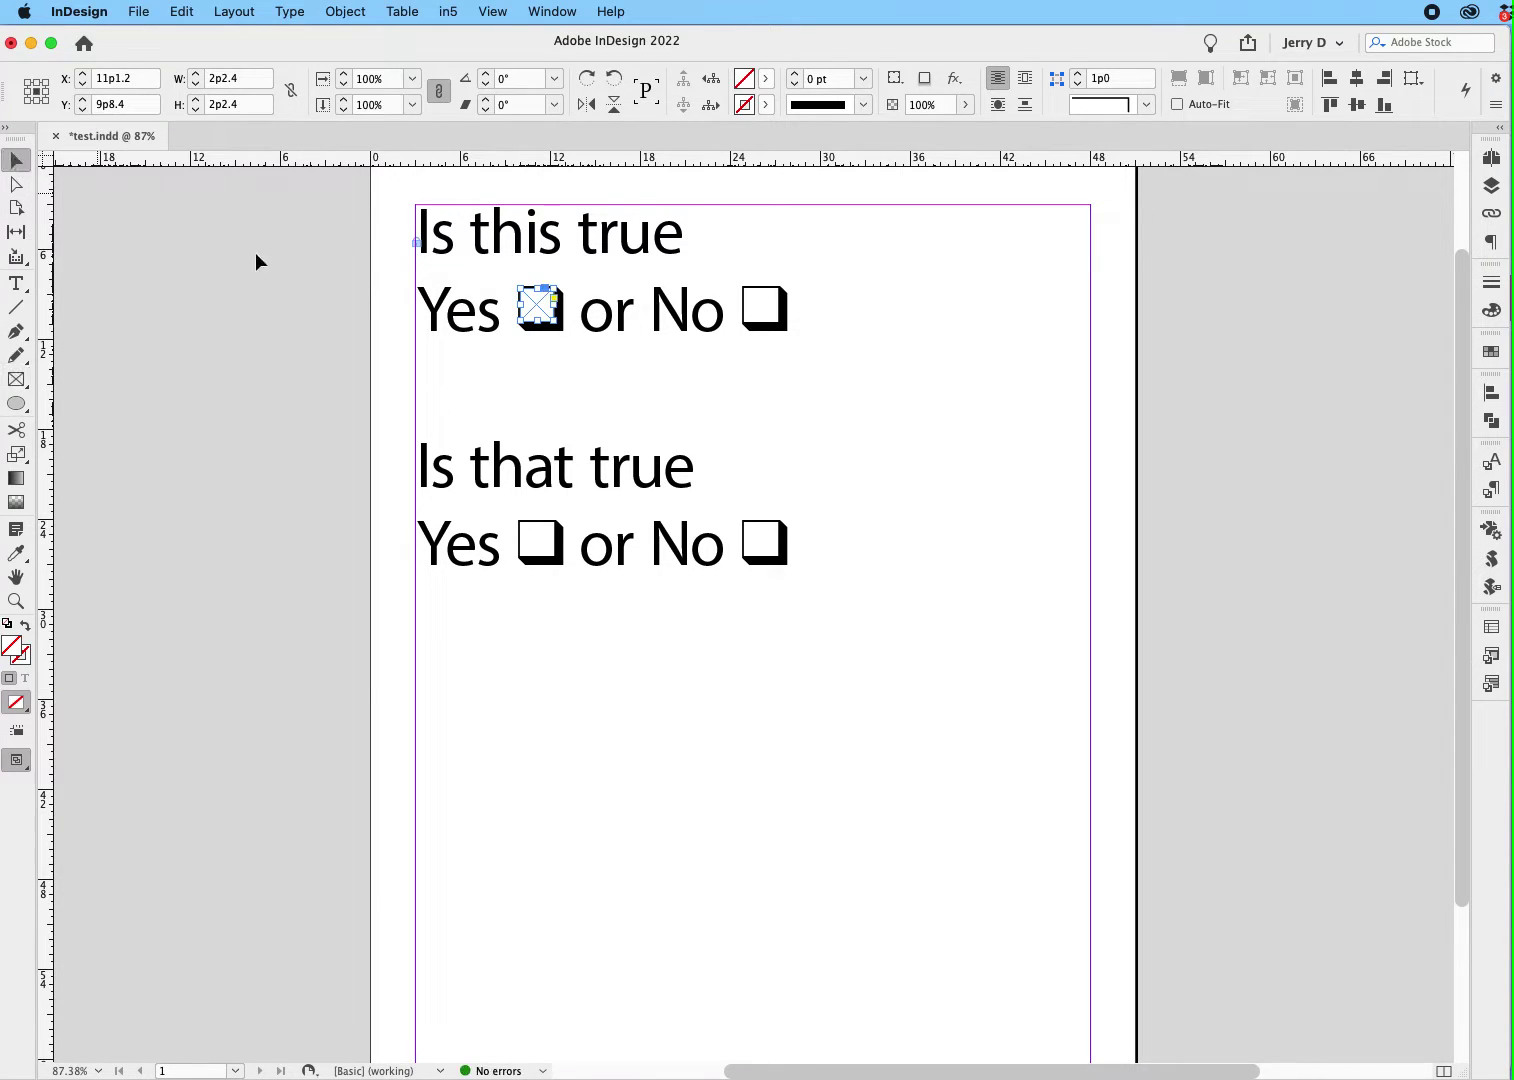
pyautogui.moveTo(541, 312); pyautogui.dragTo(763, 312)
pyautogui.keyDown('shift'); pyautogui.click(548, 313); pyautogui.keyUp('shift')
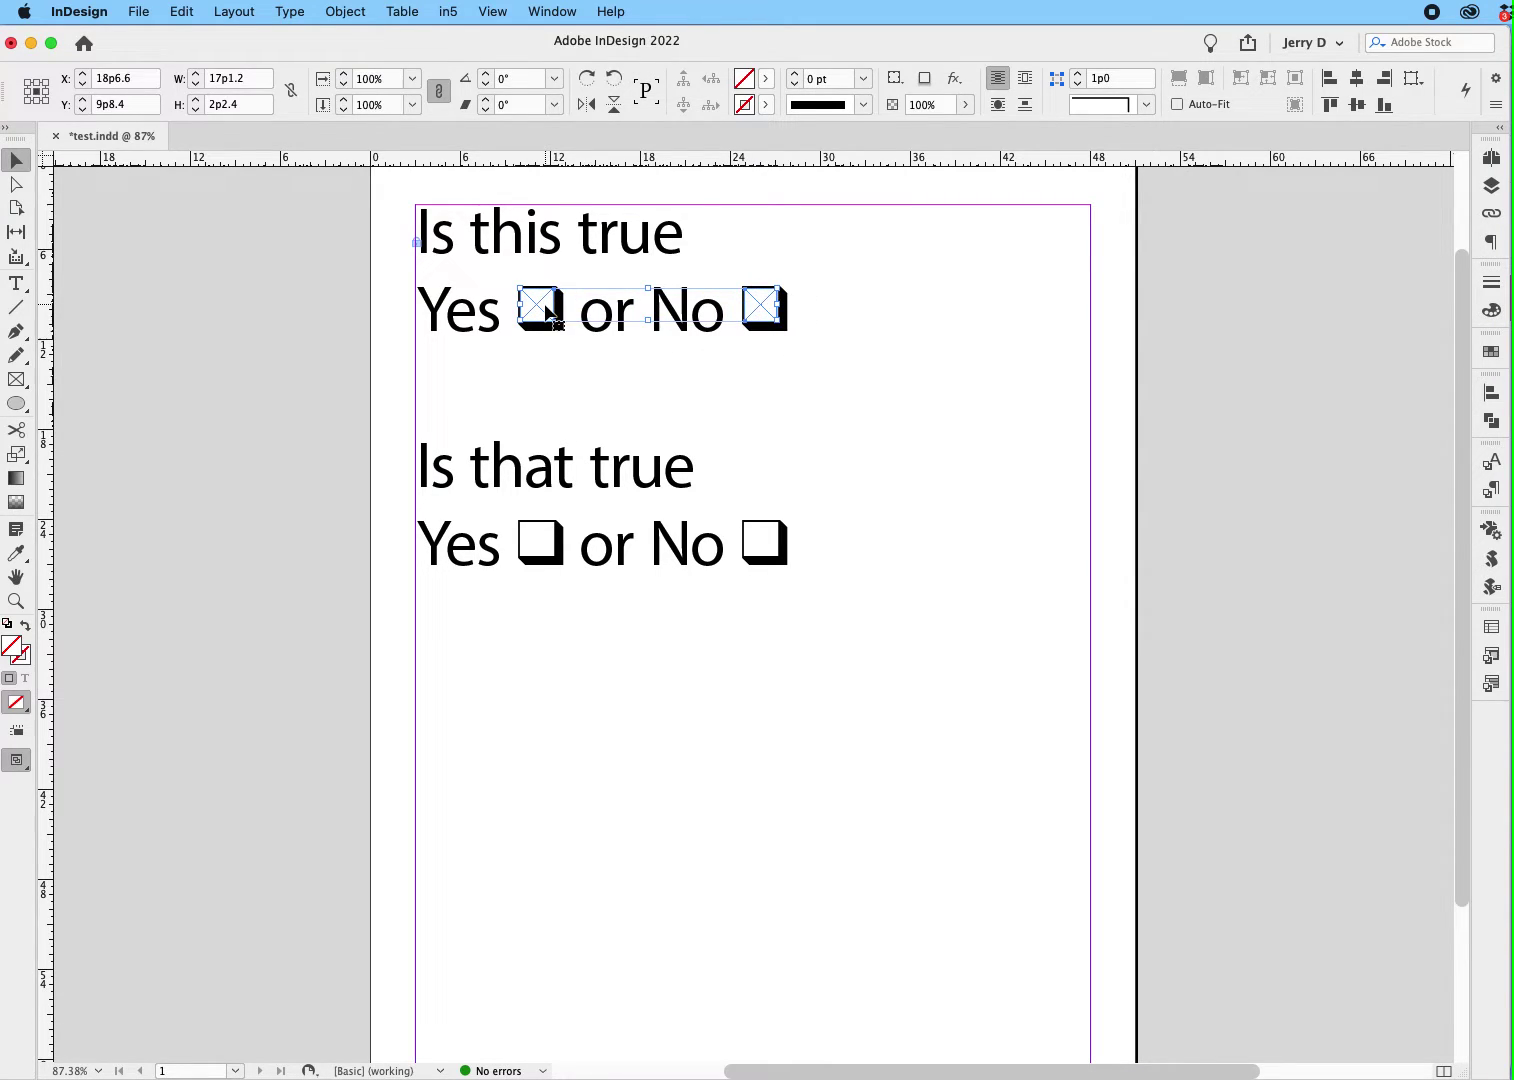
pyautogui.moveTo(548, 313); pyautogui.dragTo(540, 545)
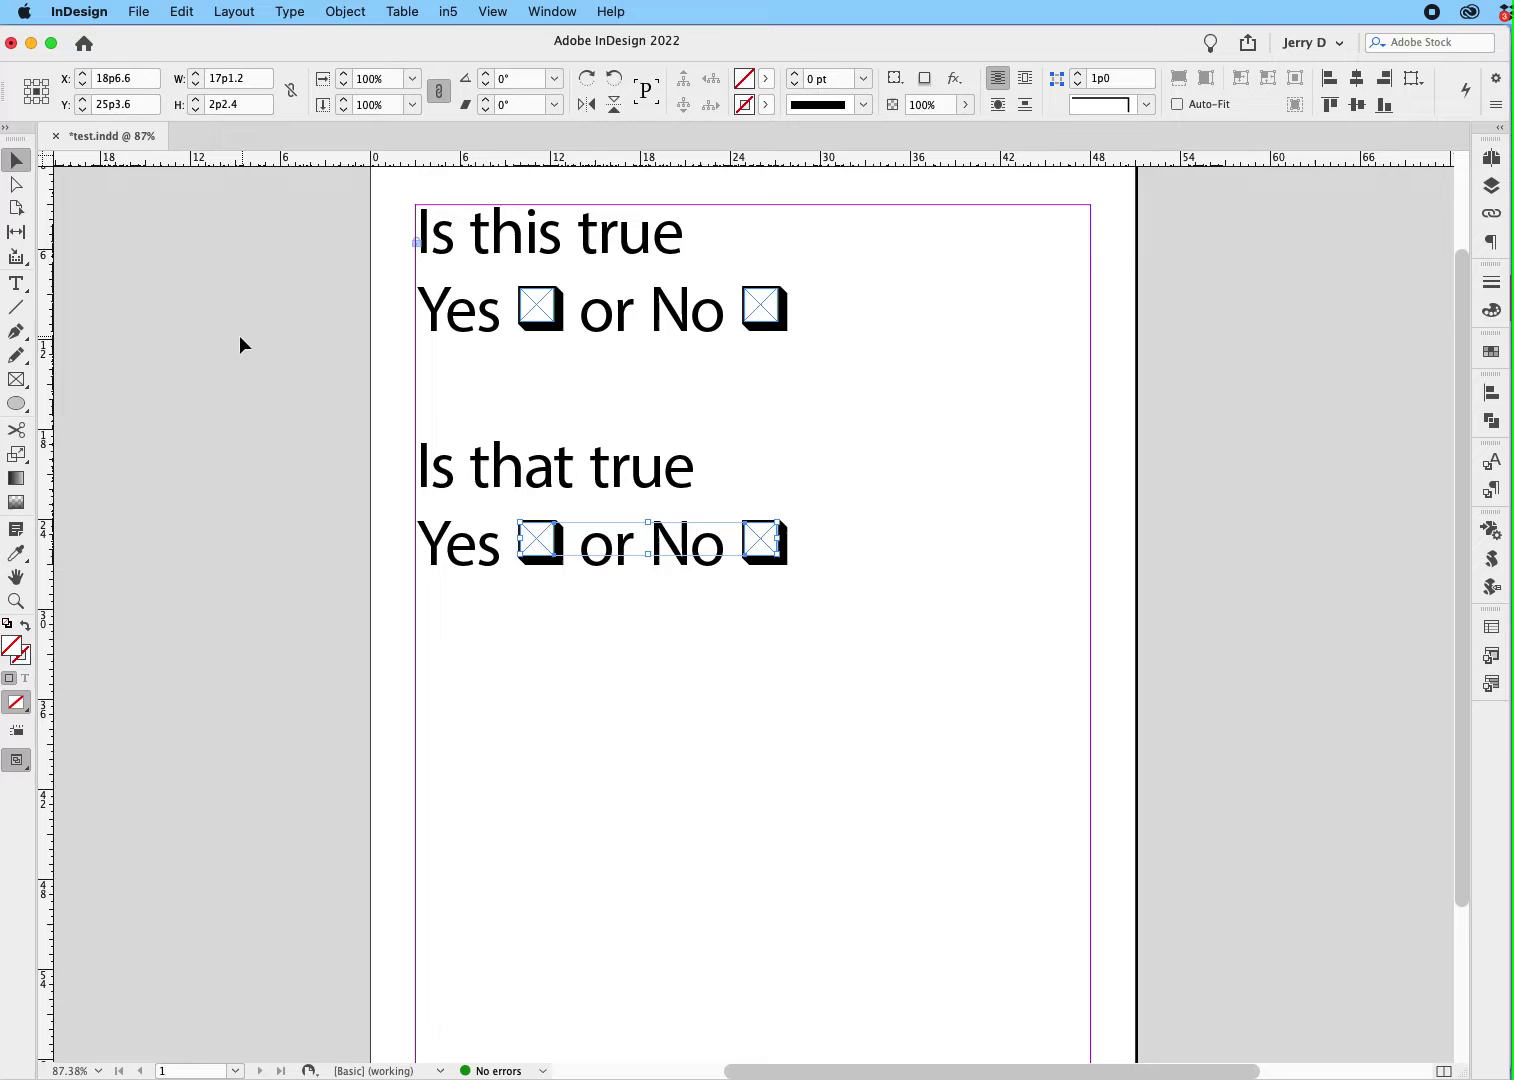
pyautogui.click(1207, 188)
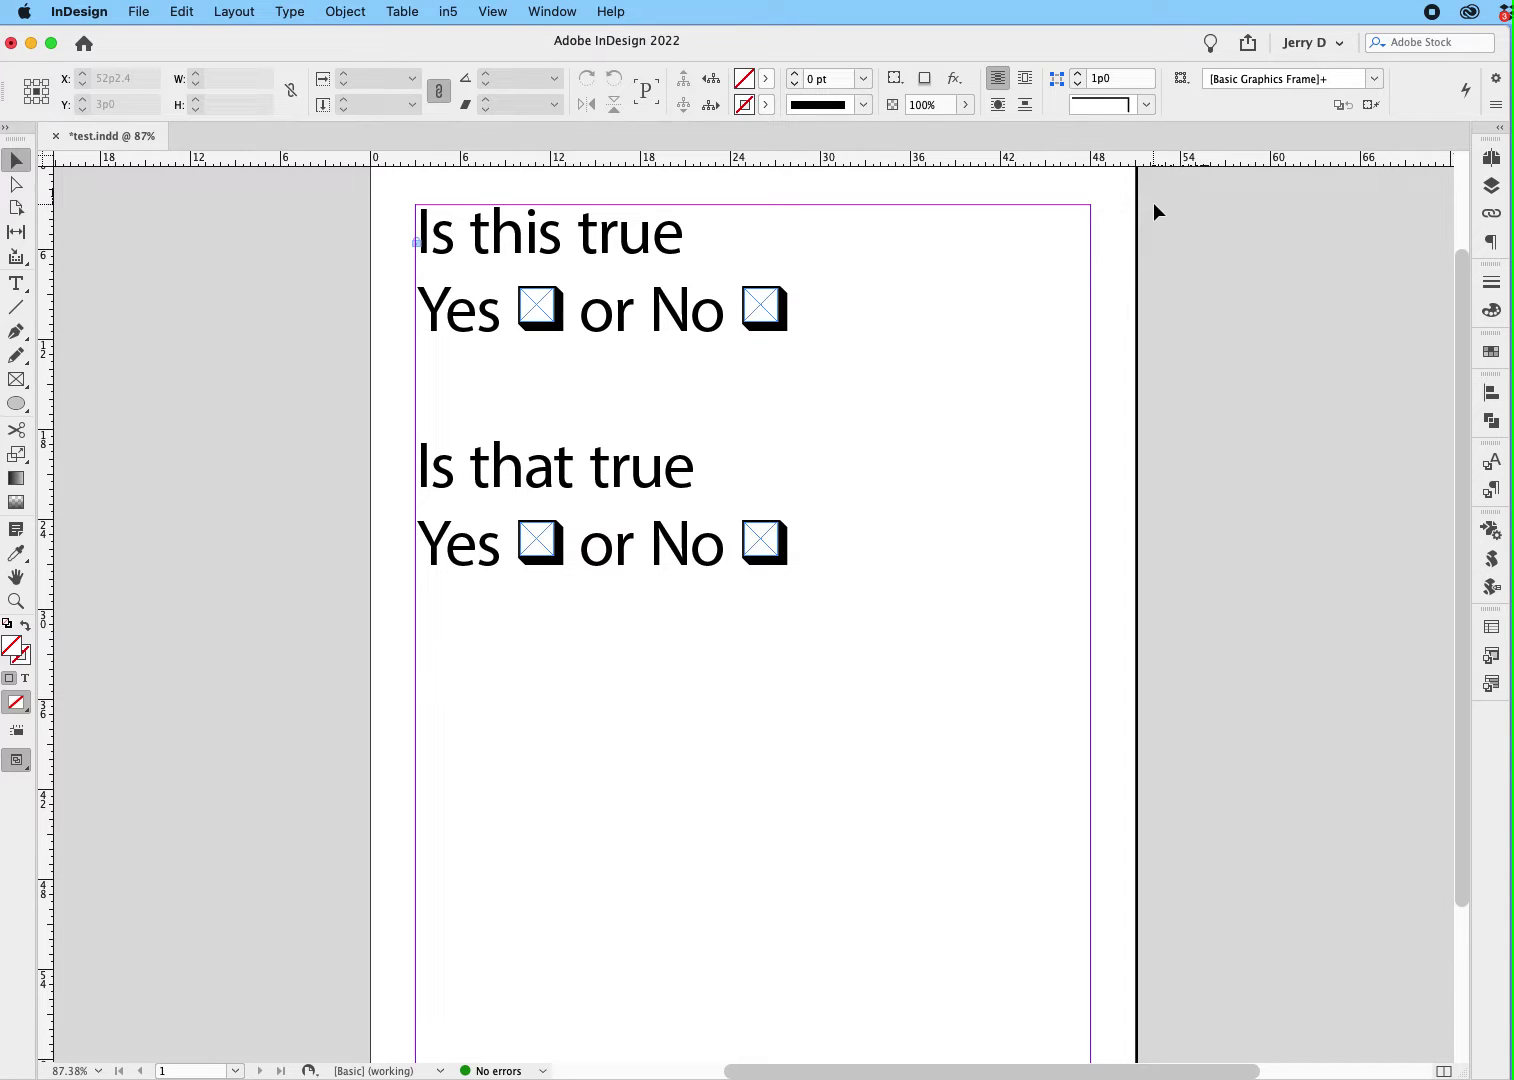
# Step: In the Buttons and Forms panel, set all four selected frames to the Check Box type
pyautogui.click(560, 13)
pyautogui.moveTo(600, 294)
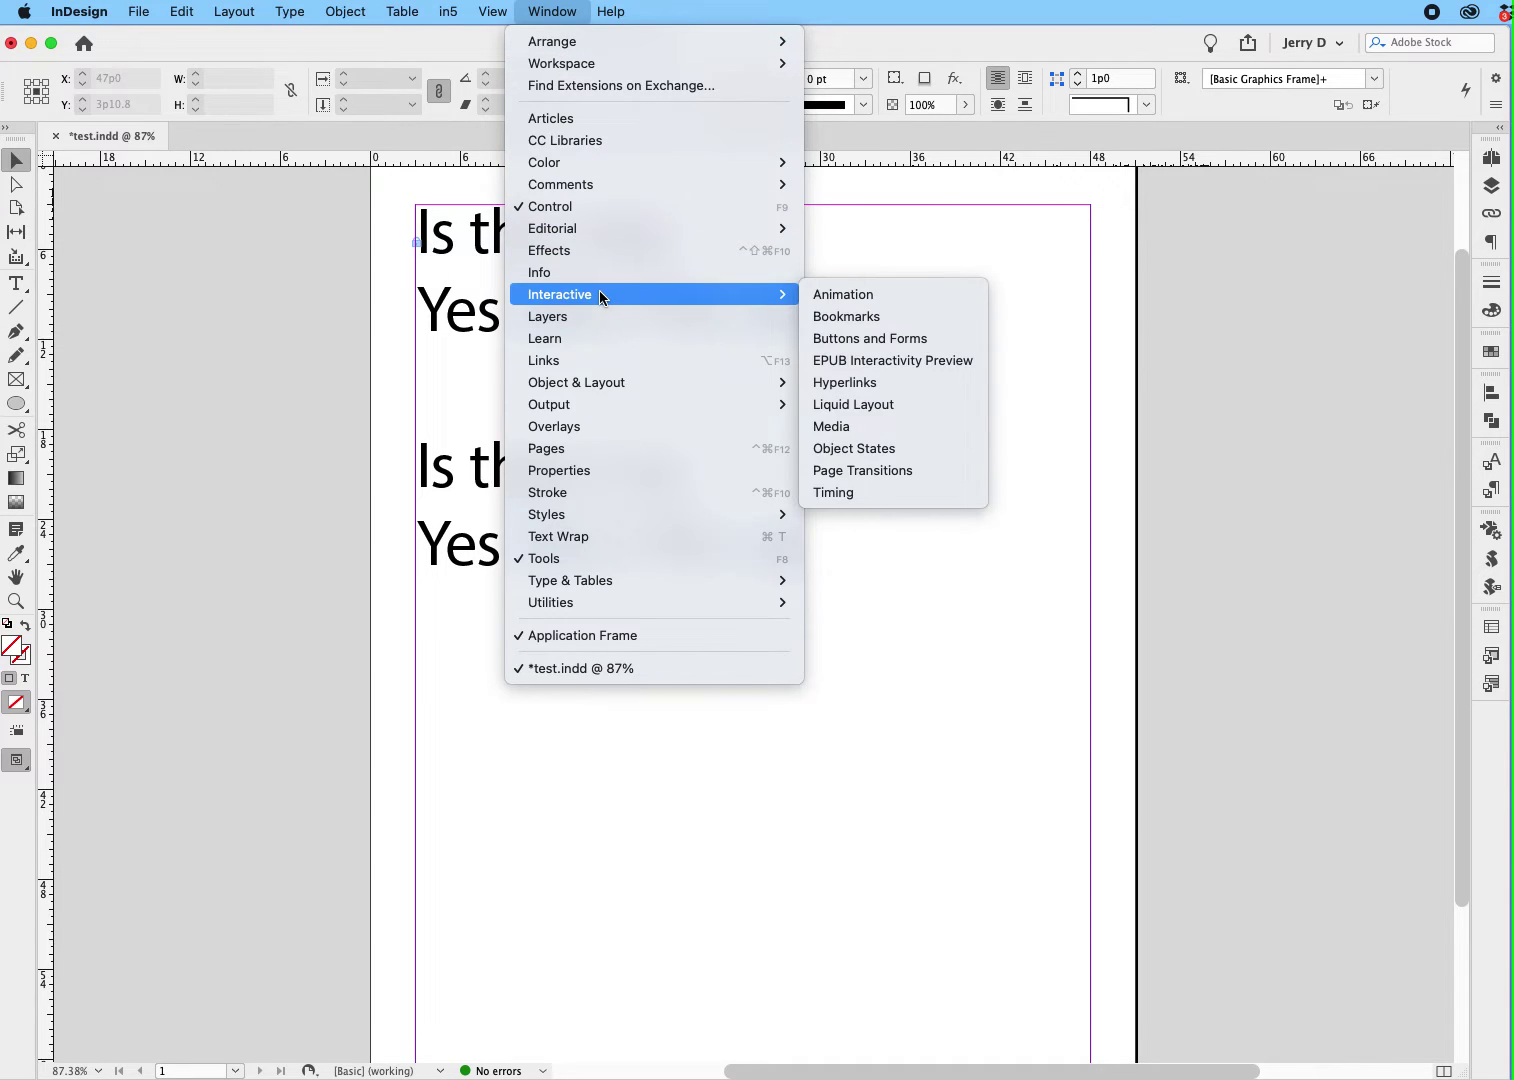
pyautogui.click(898, 342)
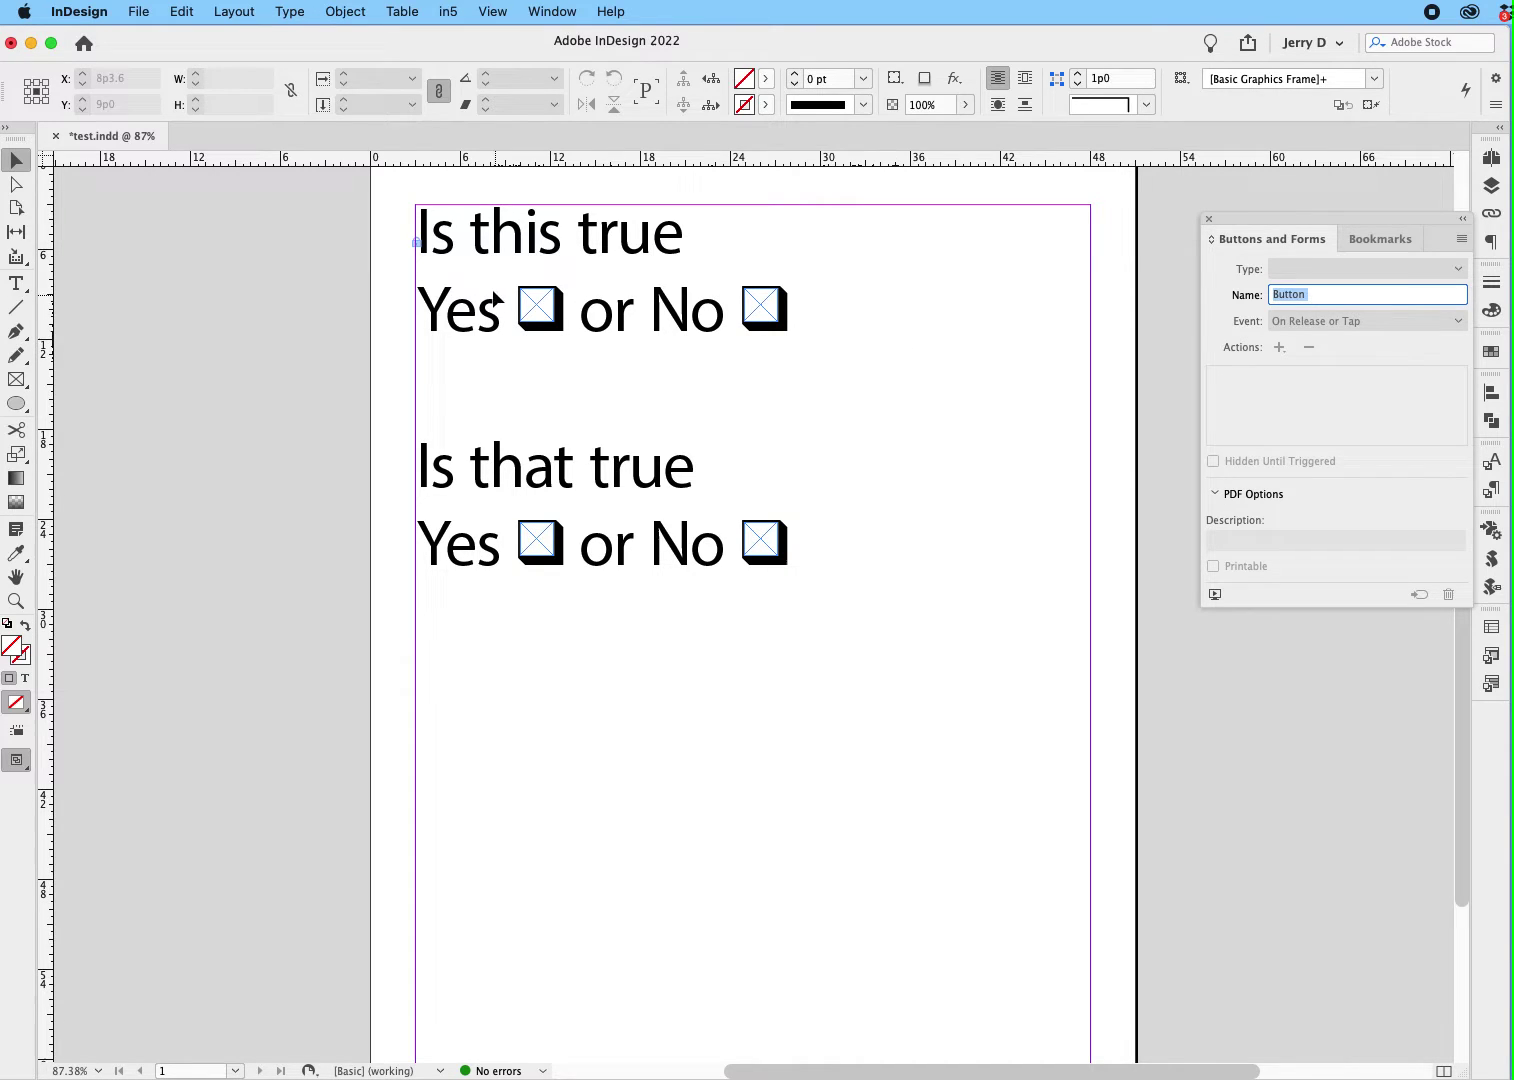
pyautogui.moveTo(483, 273); pyautogui.dragTo(845, 603)
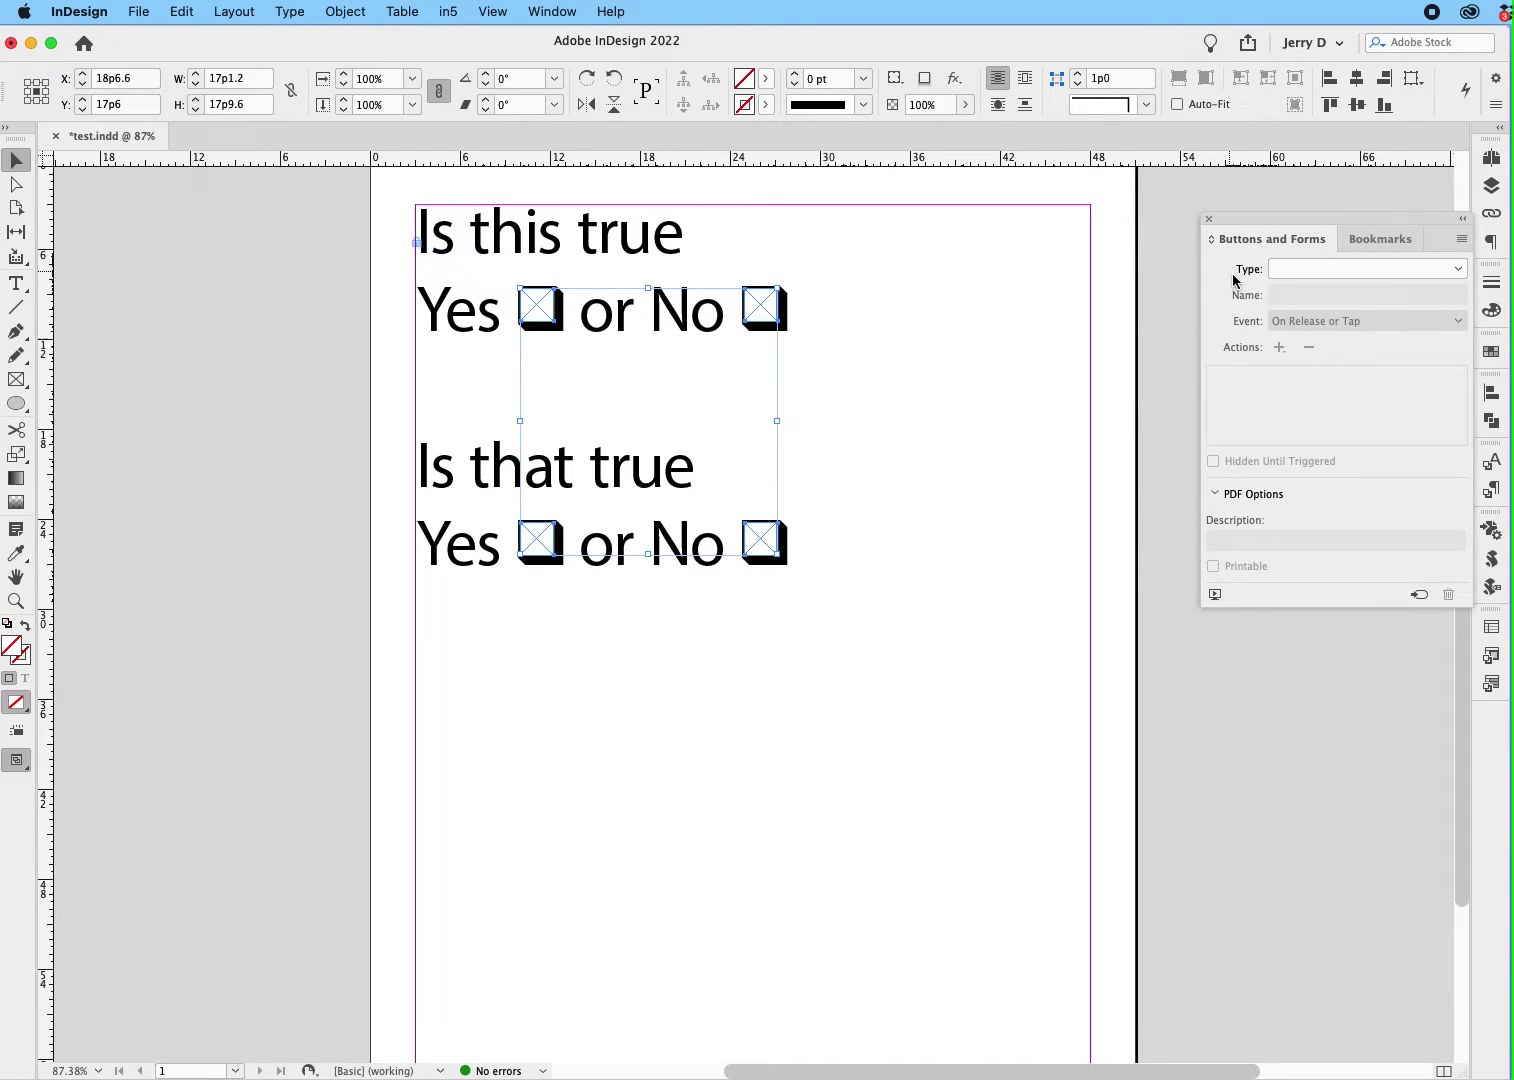
pyautogui.click(1457, 269)
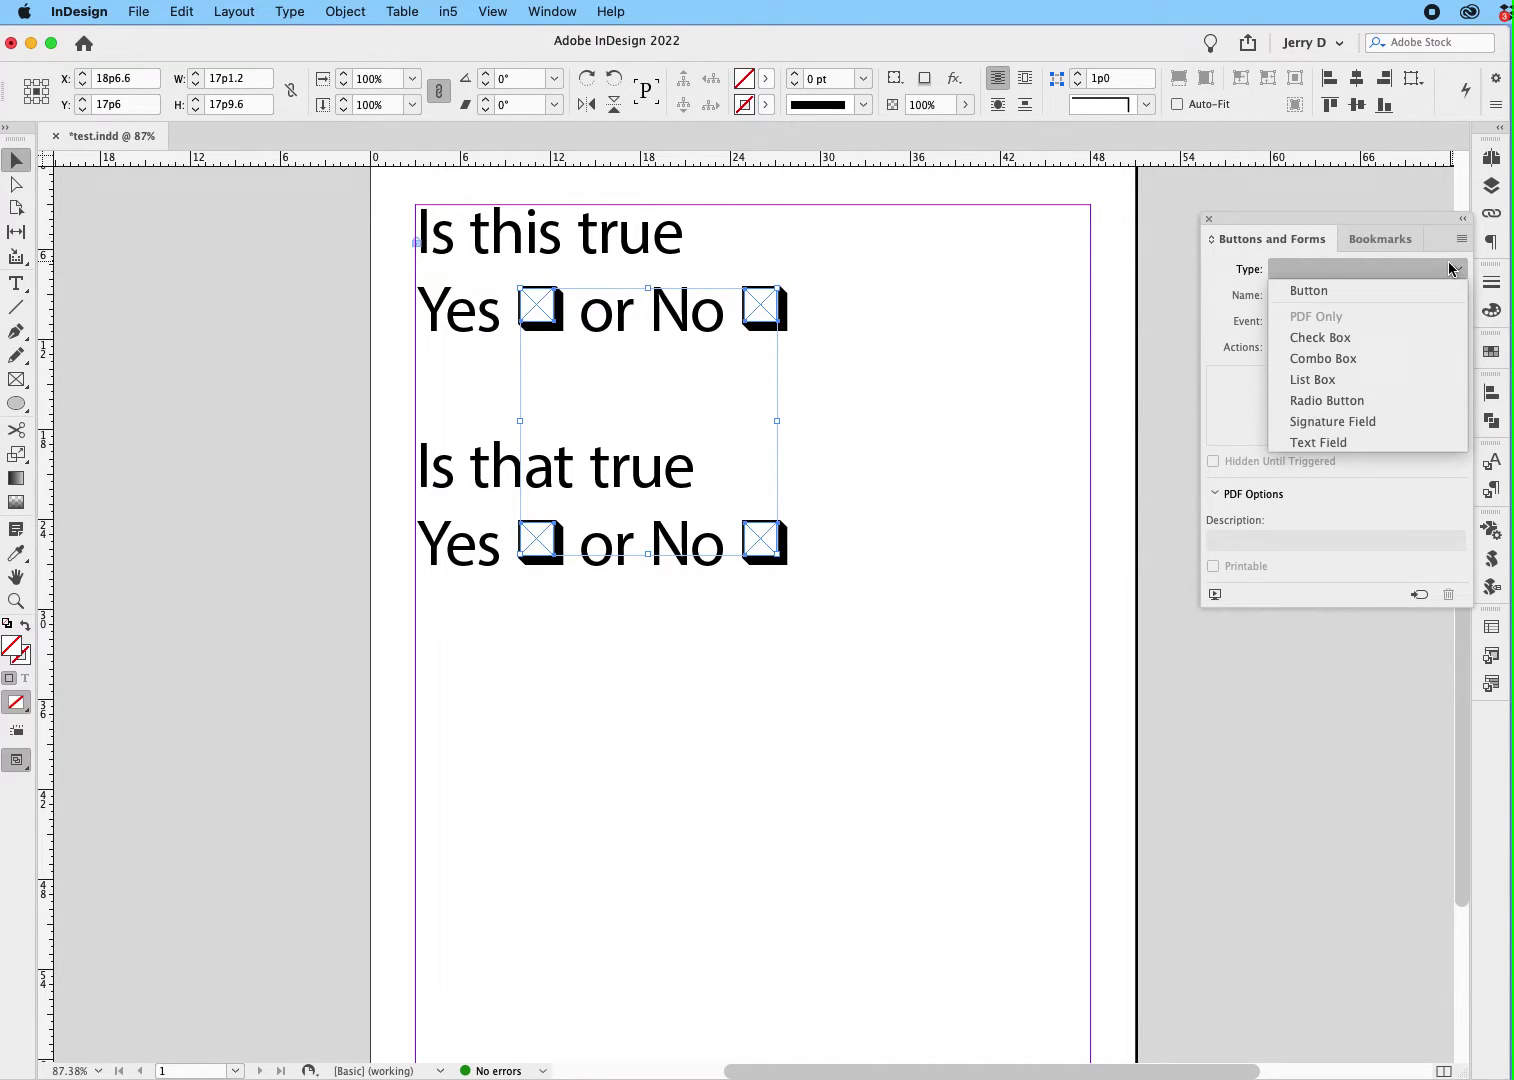
pyautogui.click(1349, 338)
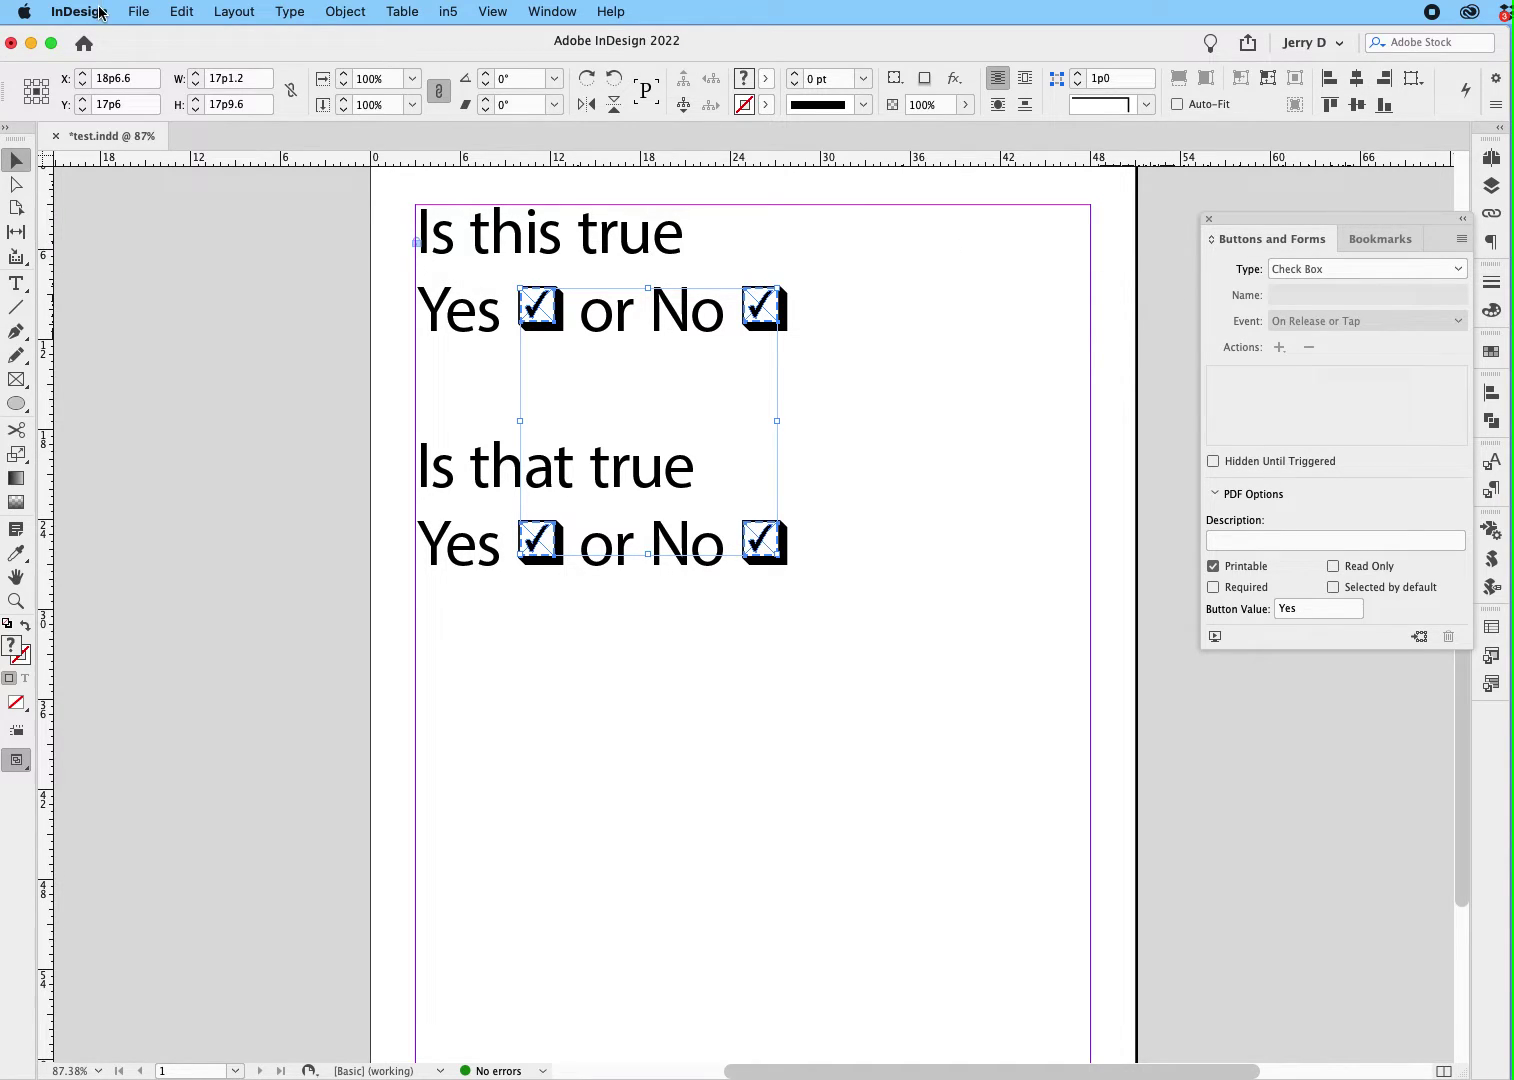
# Step: Export the layout as Adobe PDF (Interactive) to test.pdf on the Desktop, replacing the old file
pyautogui.click(137, 10)
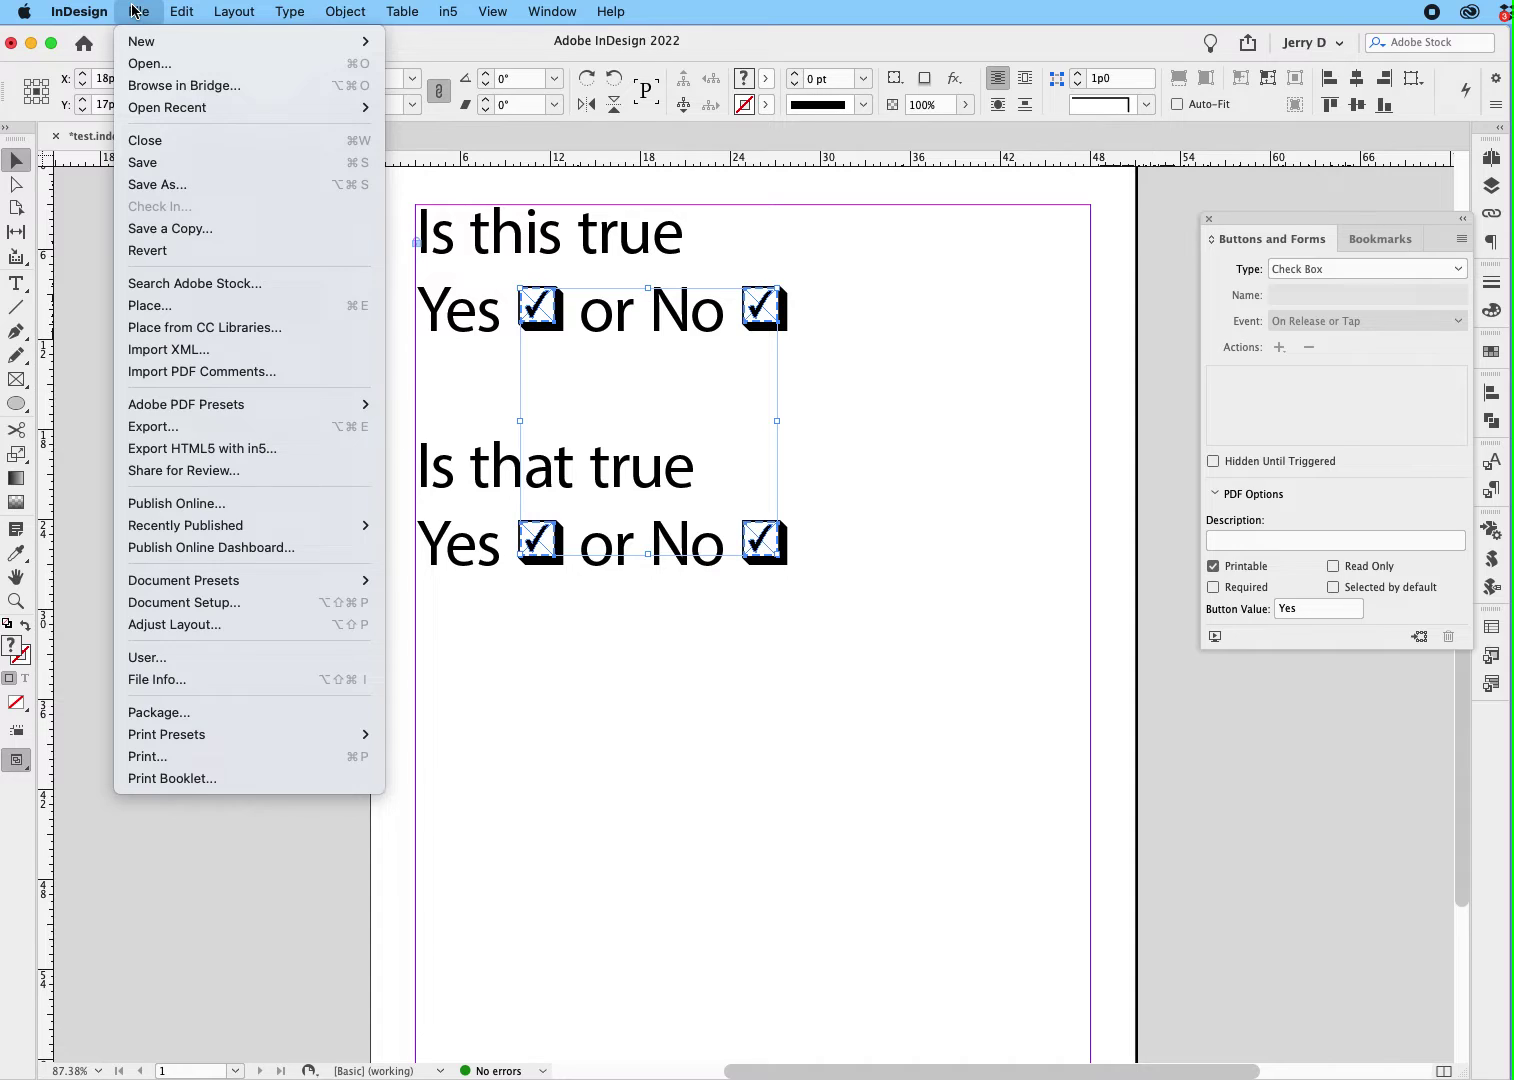
pyautogui.click(146, 421)
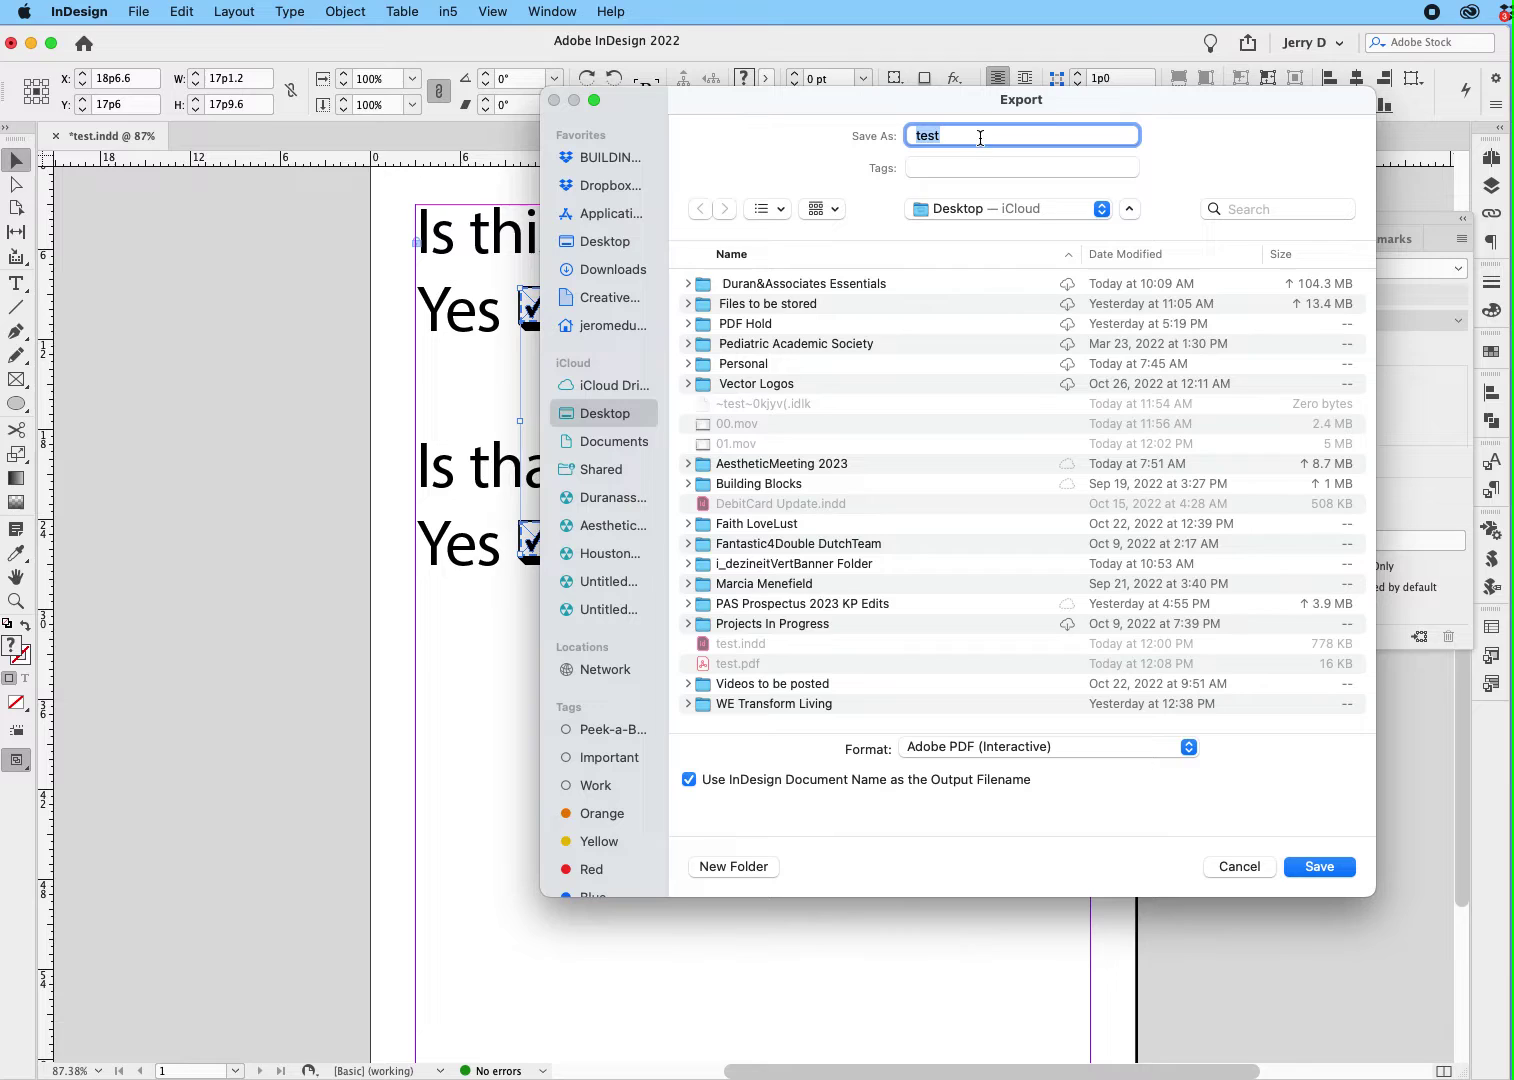
pyautogui.click(1319, 866)
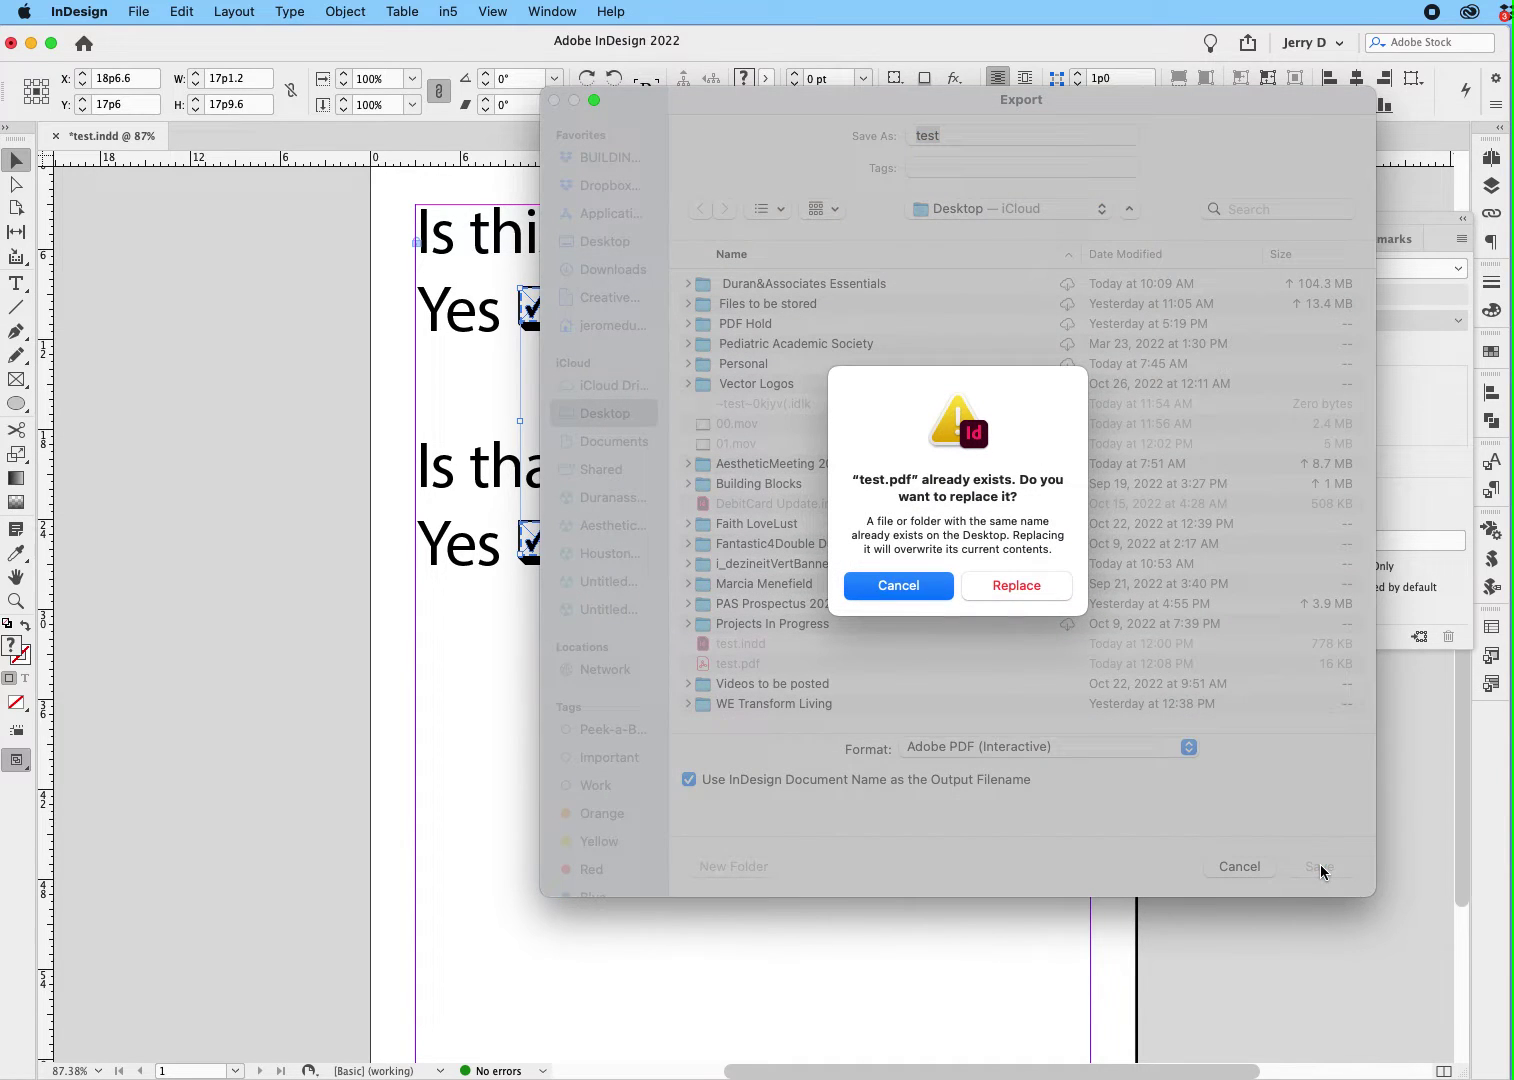
pyautogui.click(1051, 584)
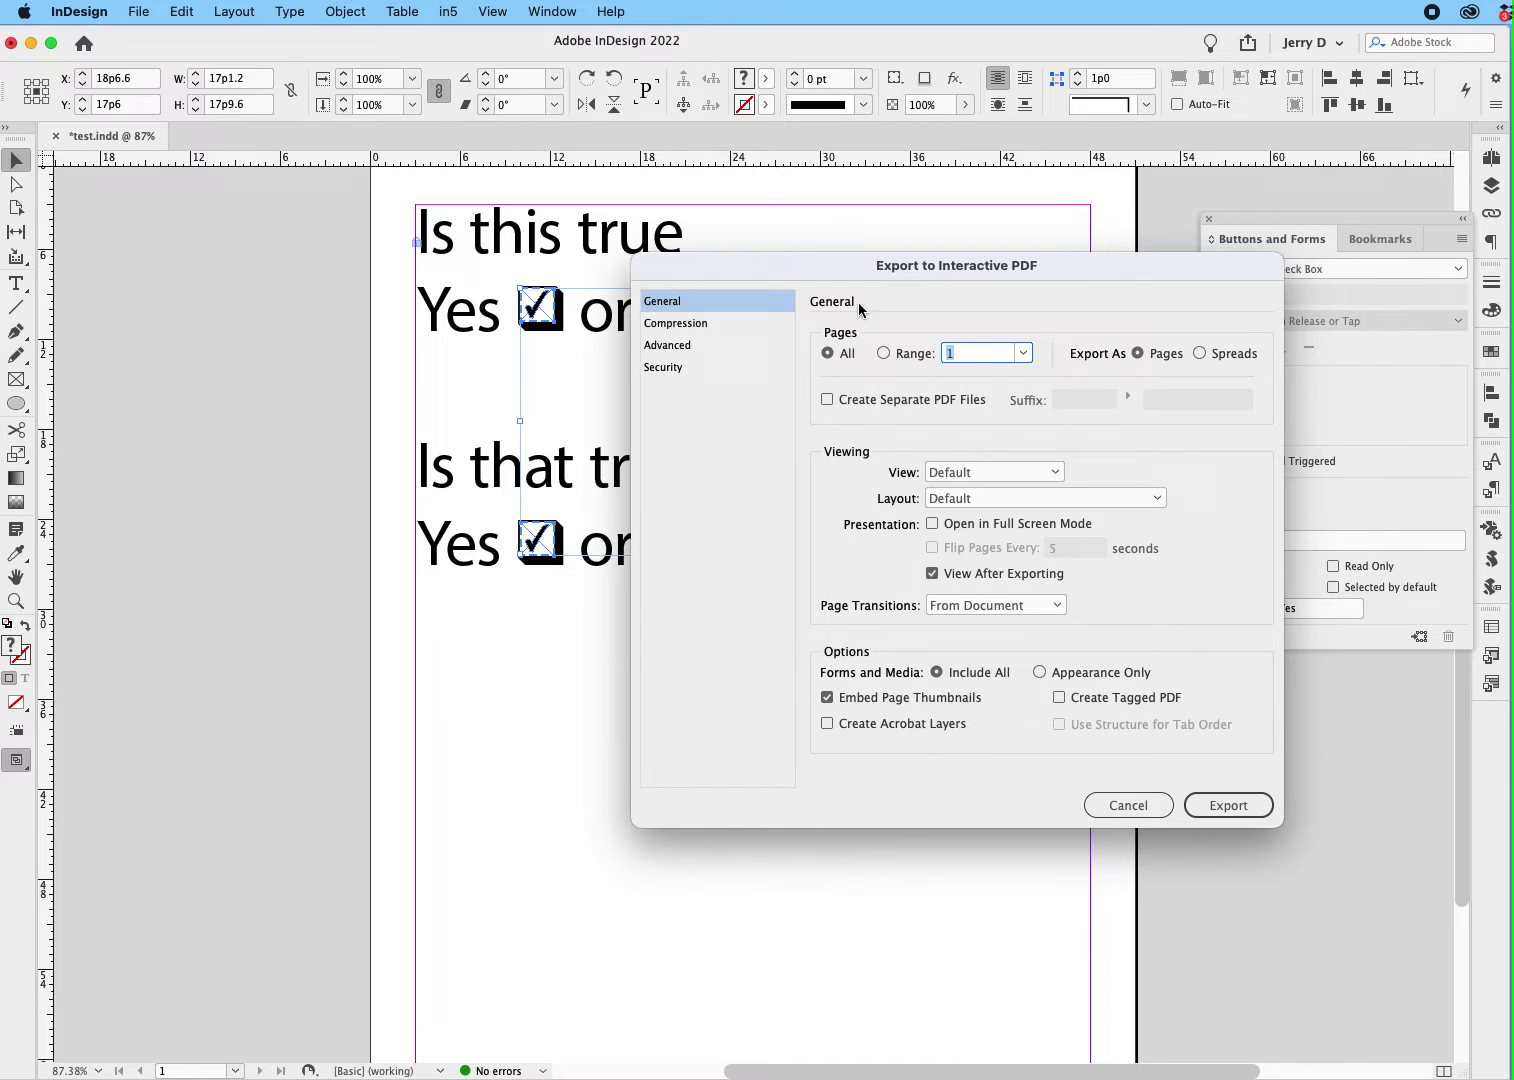
pyautogui.click(1235, 806)
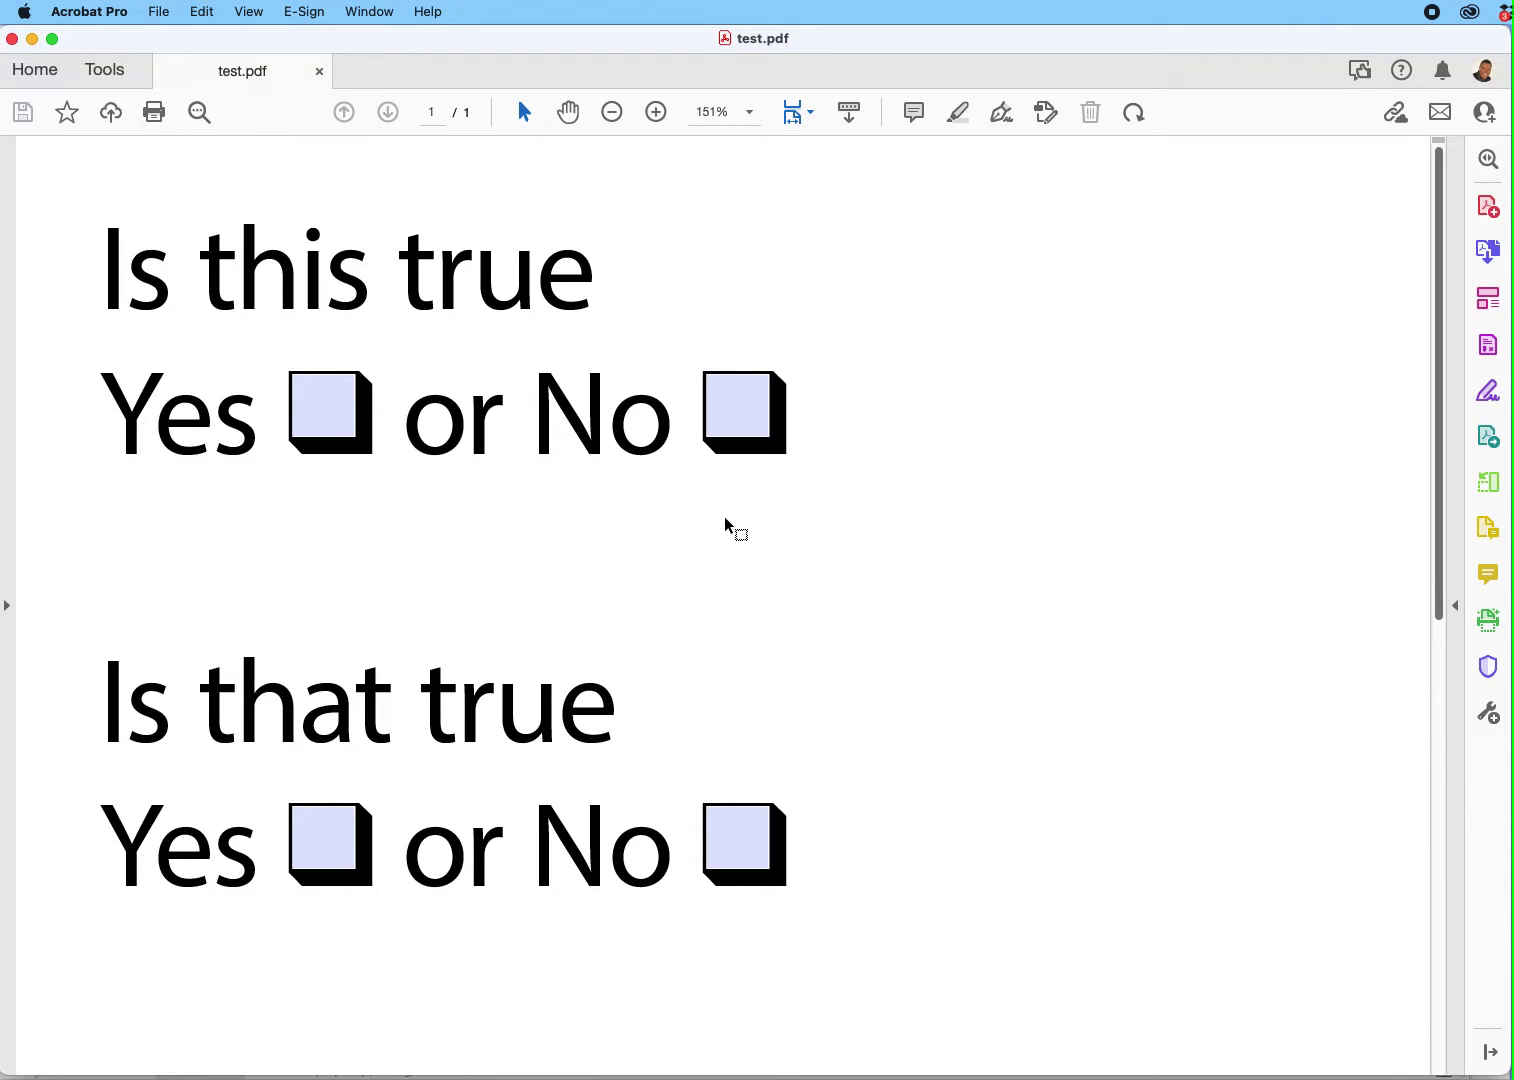
# Step: Tick both the Yes and No boxes for questions one and two in test.pdf
pyautogui.click(326, 411)
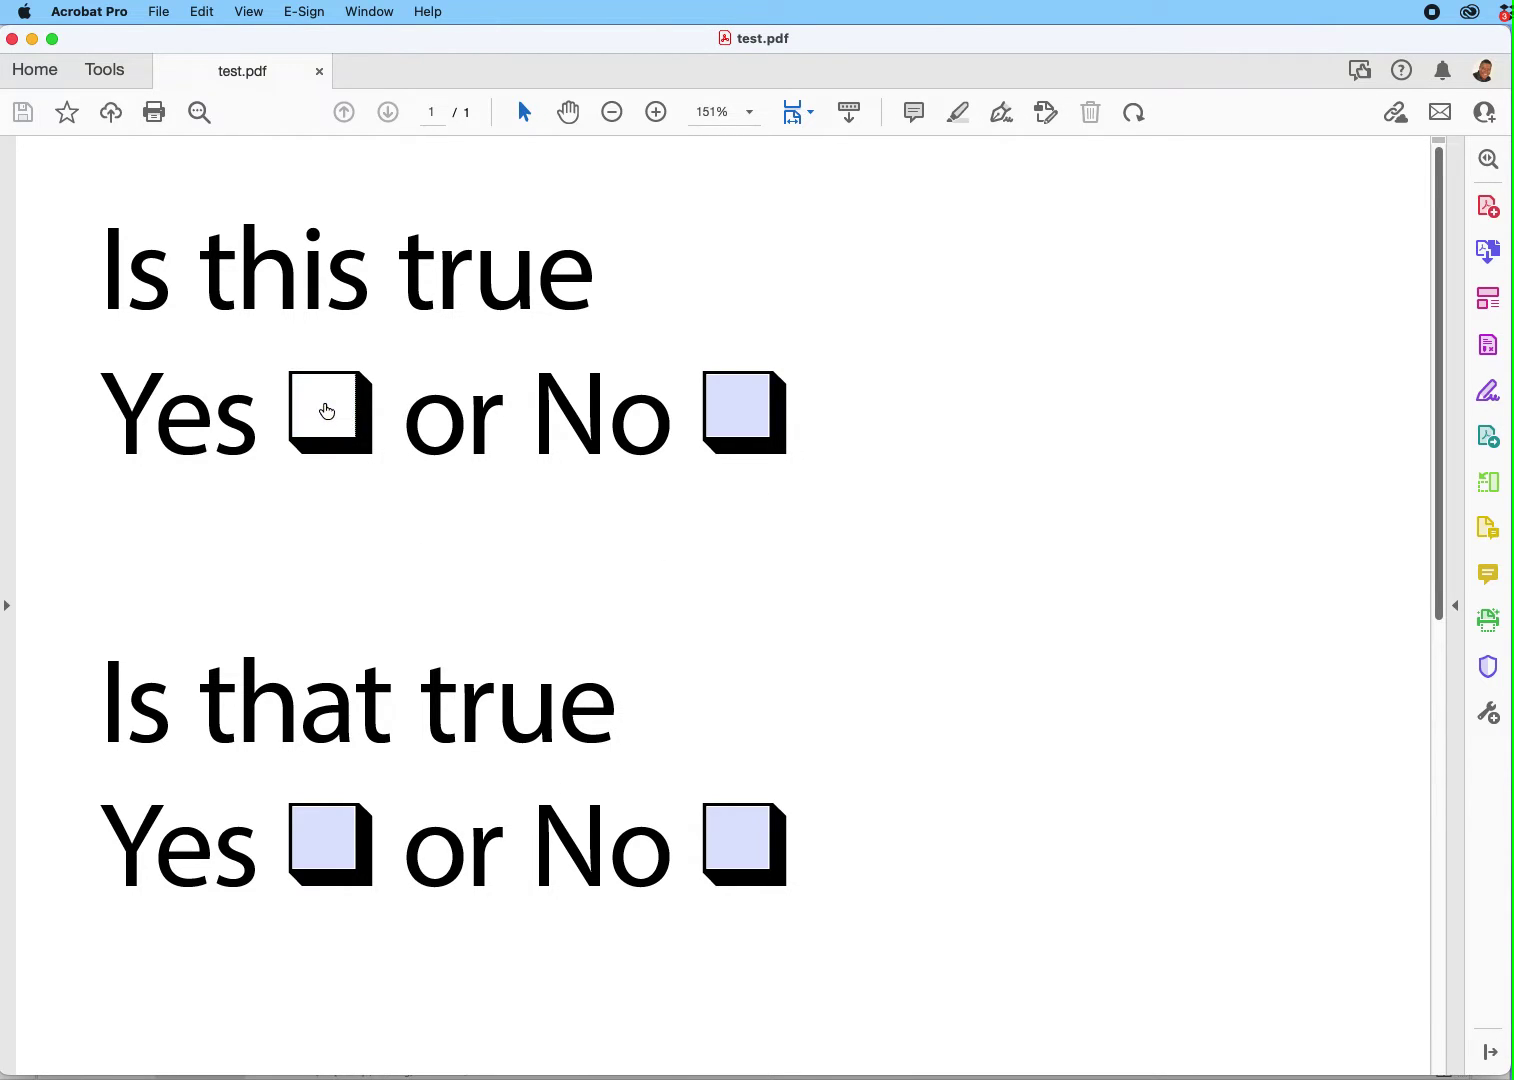
pyautogui.click(752, 414)
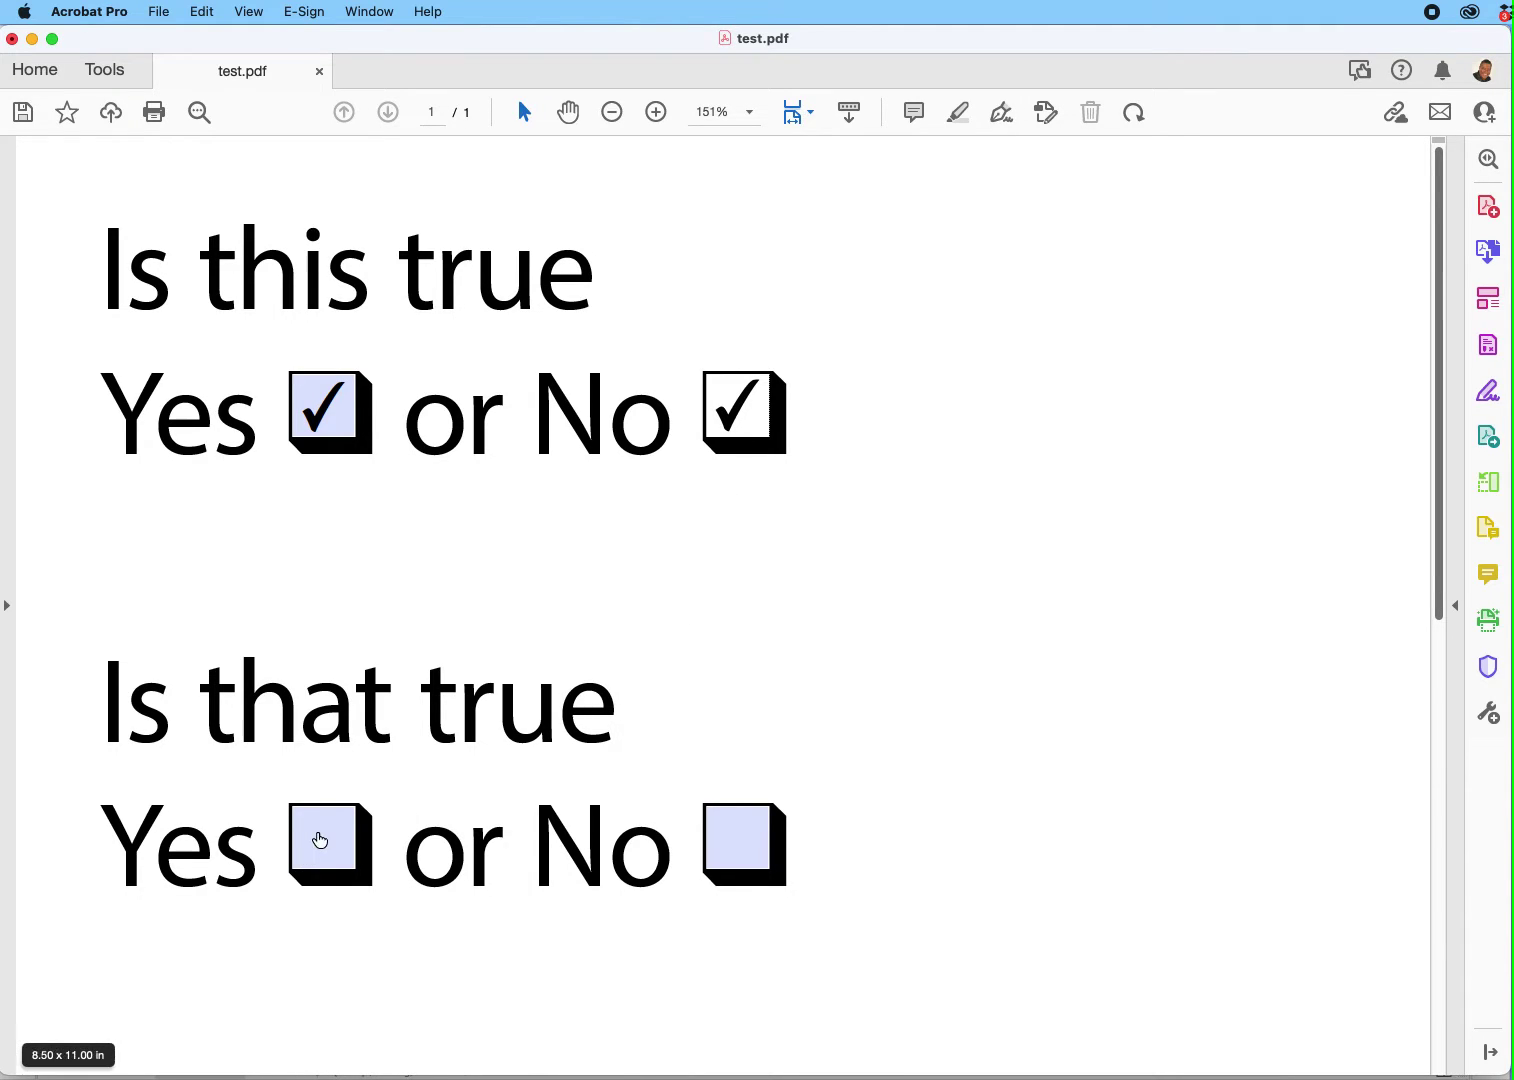
pyautogui.click(321, 840)
pyautogui.click(745, 842)
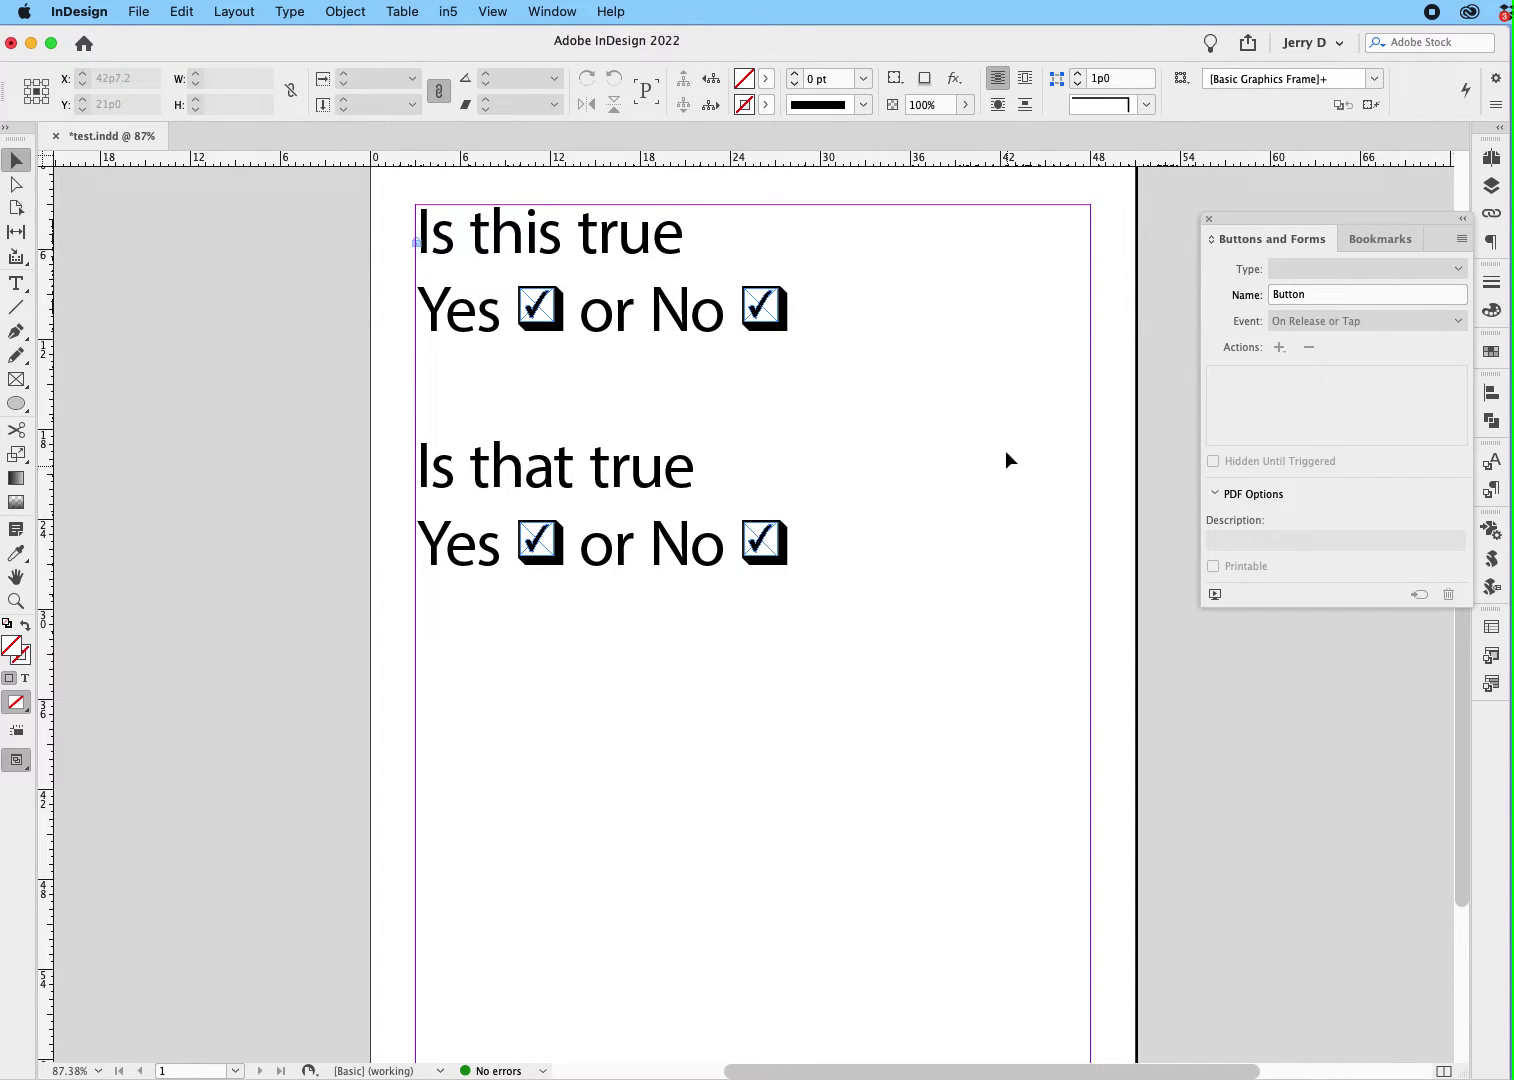
pyautogui.click(537, 309)
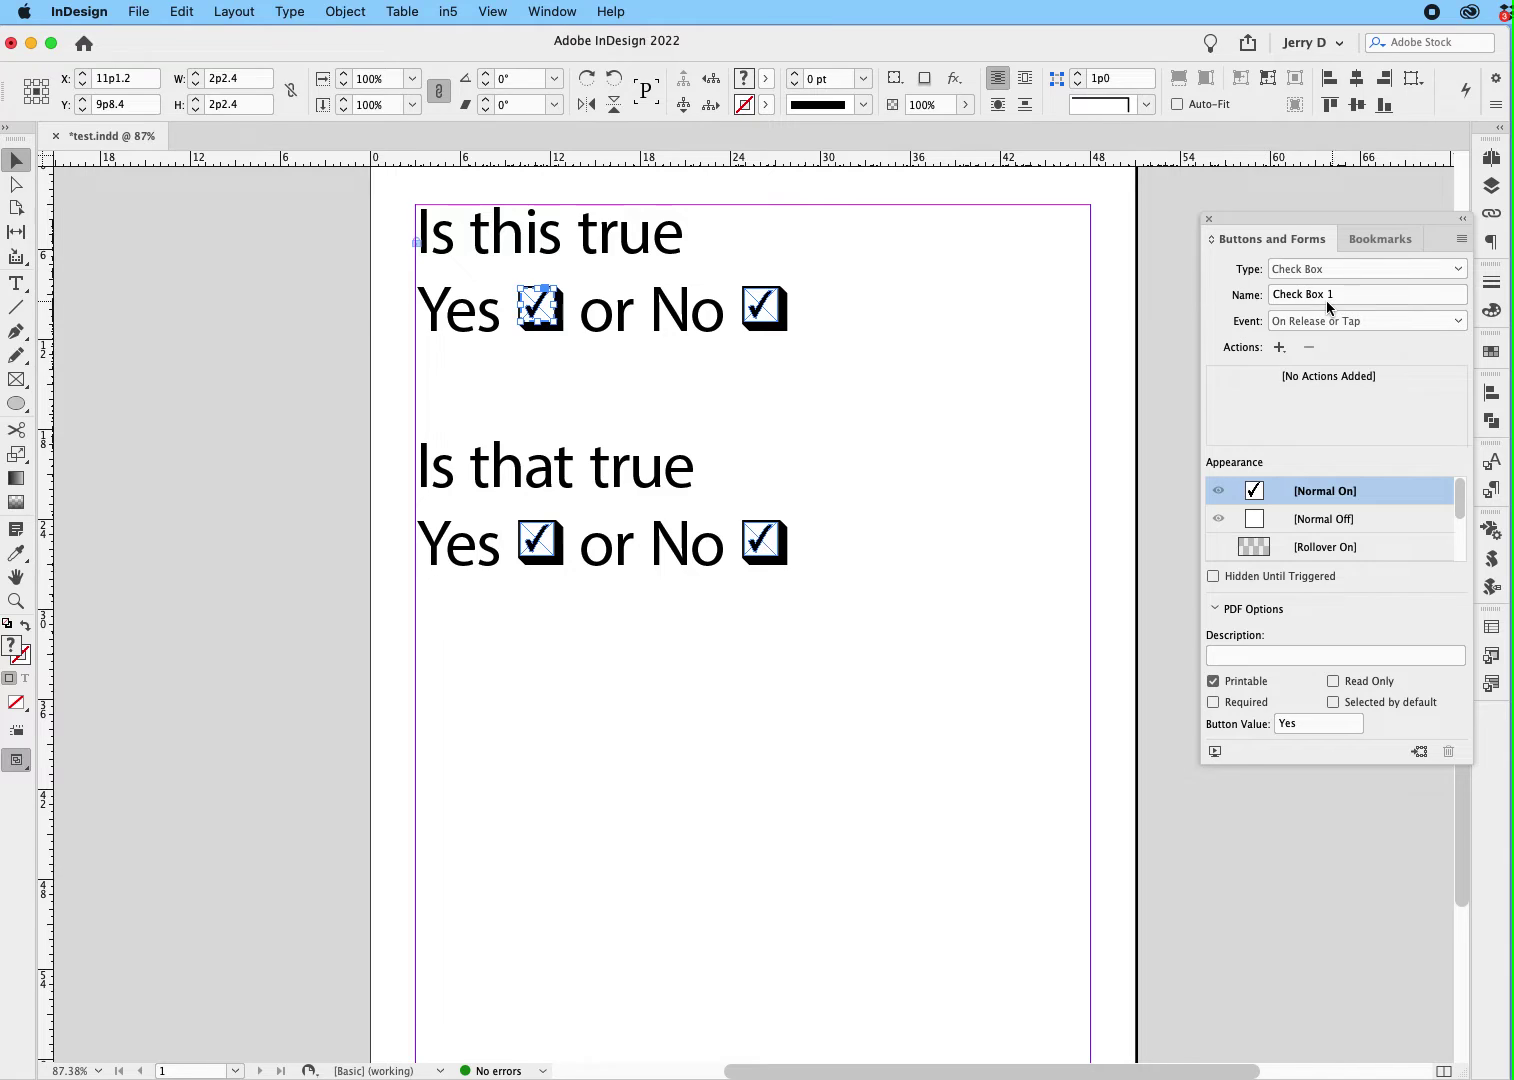
pyautogui.click(767, 312)
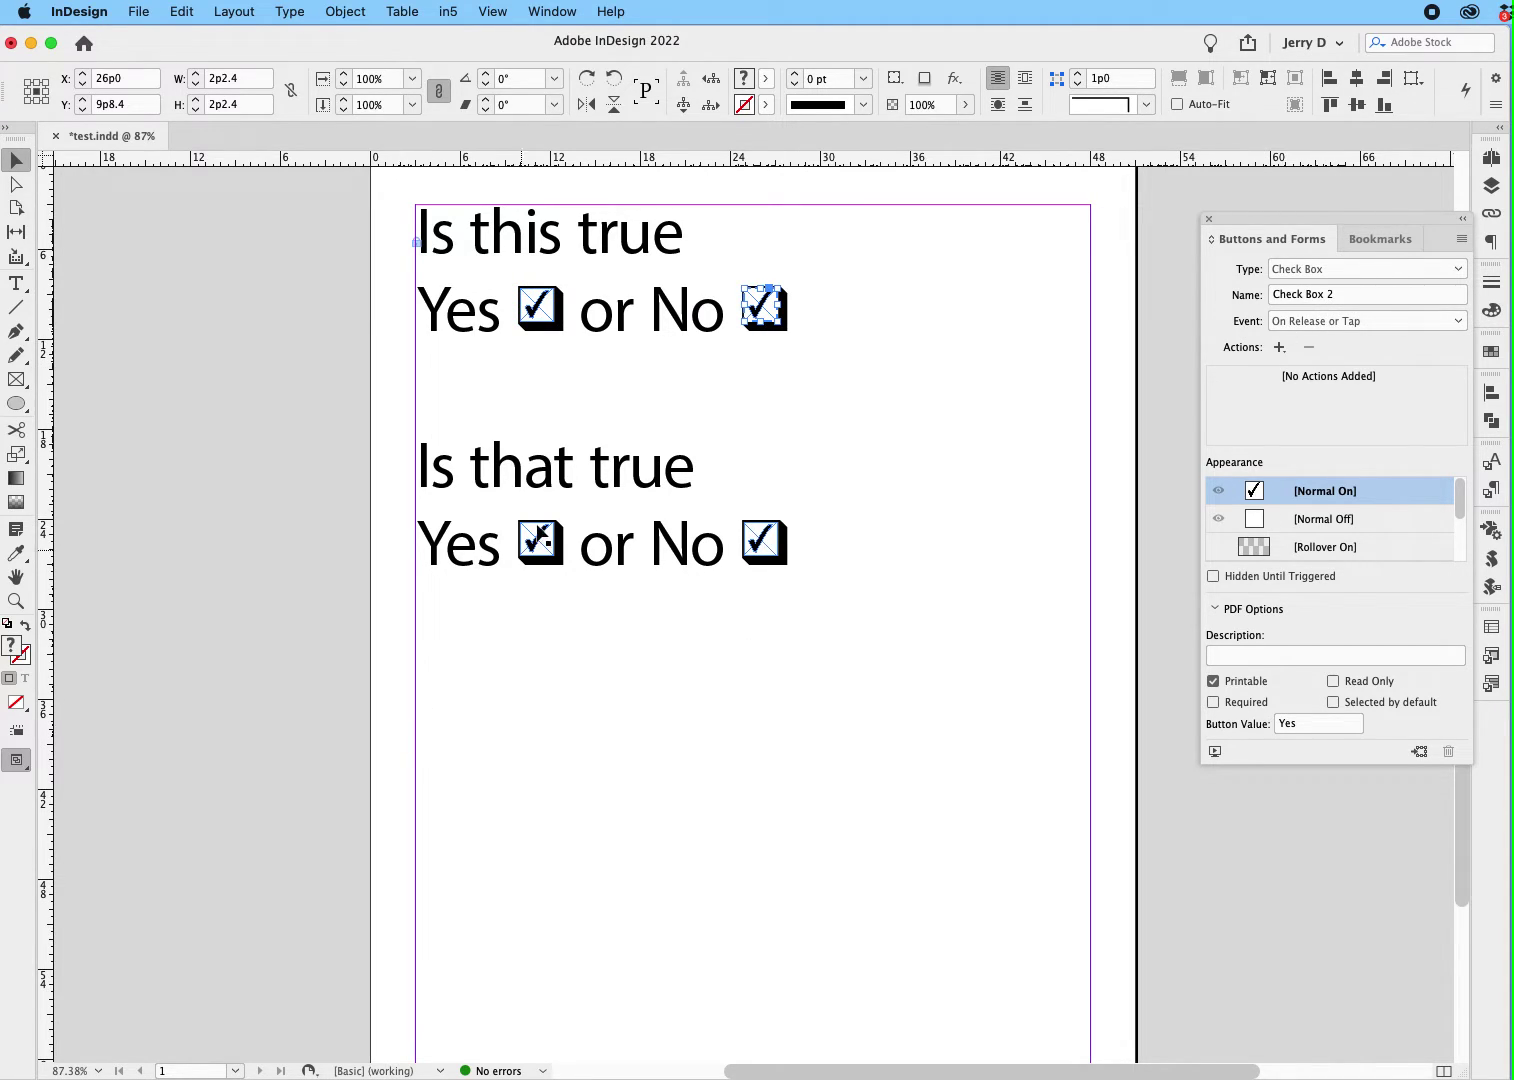
pyautogui.click(542, 546)
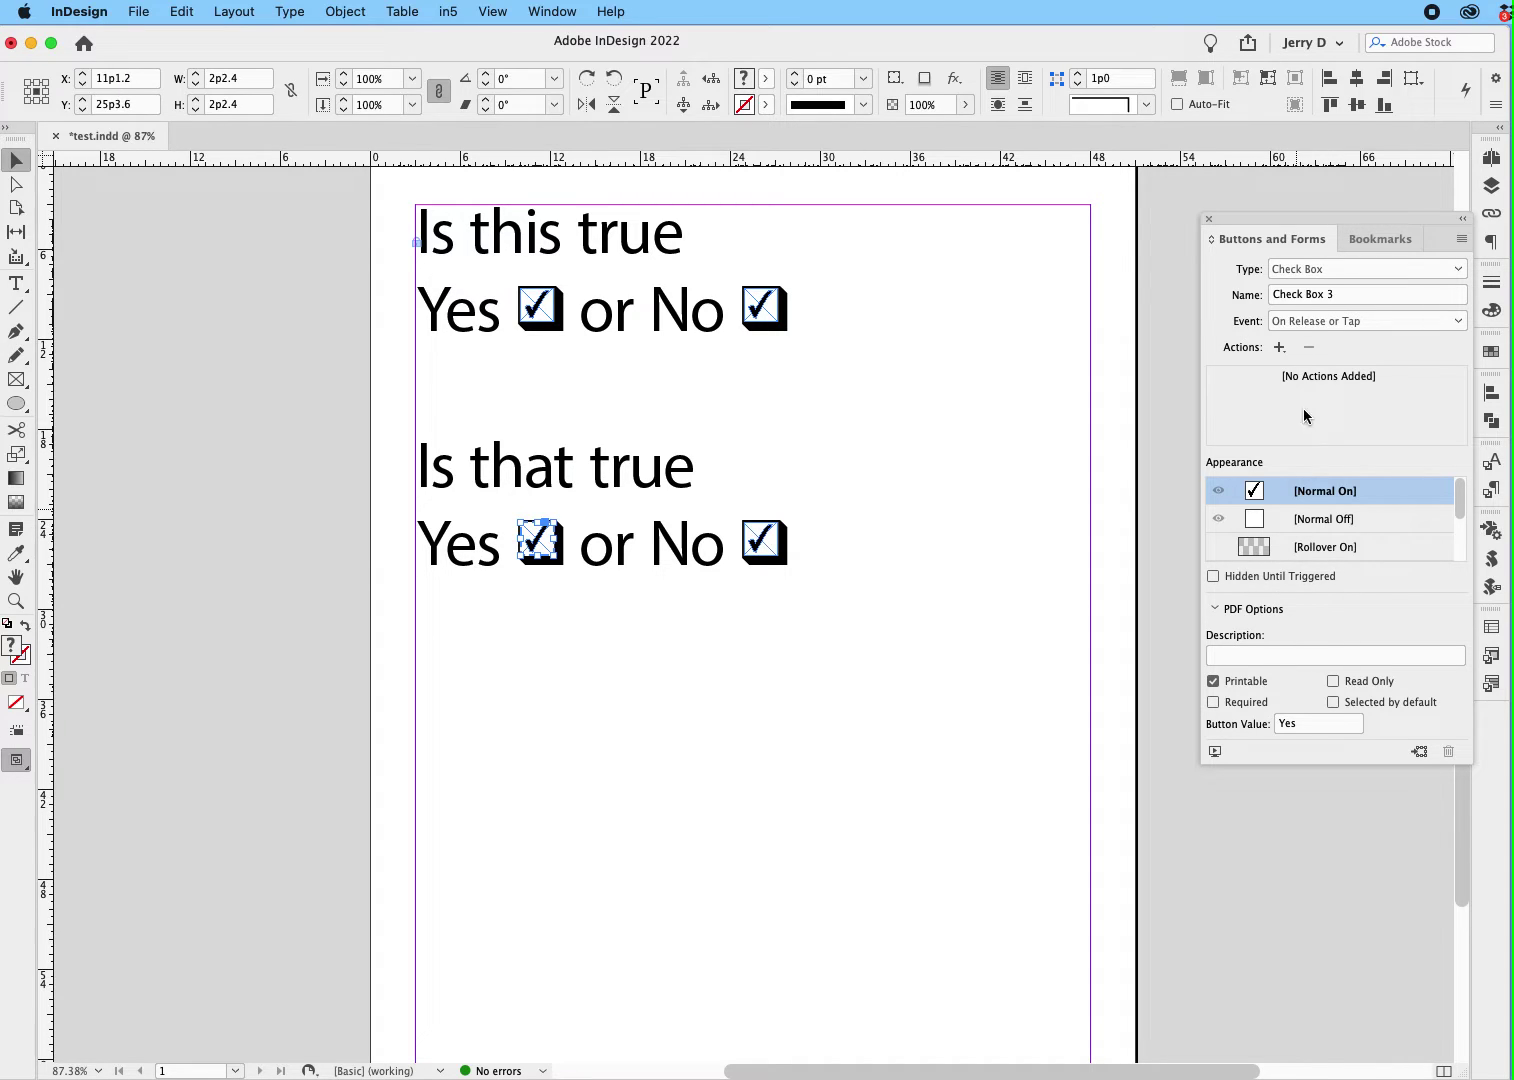
pyautogui.click(775, 540)
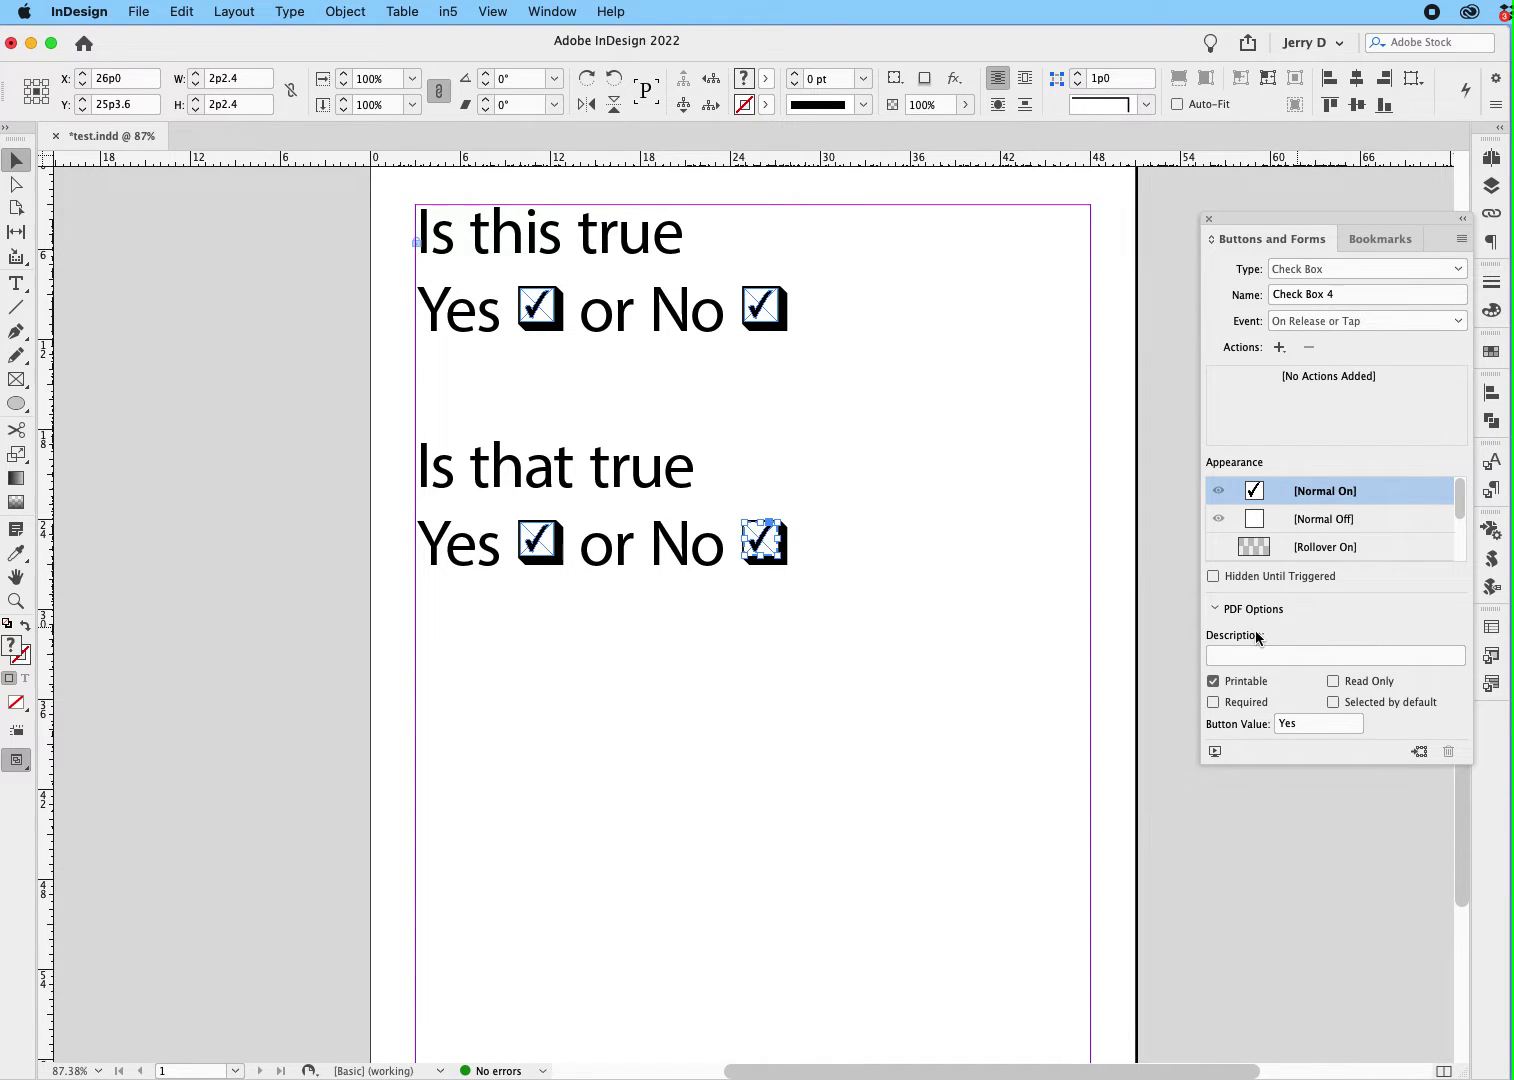
pyautogui.click(547, 546)
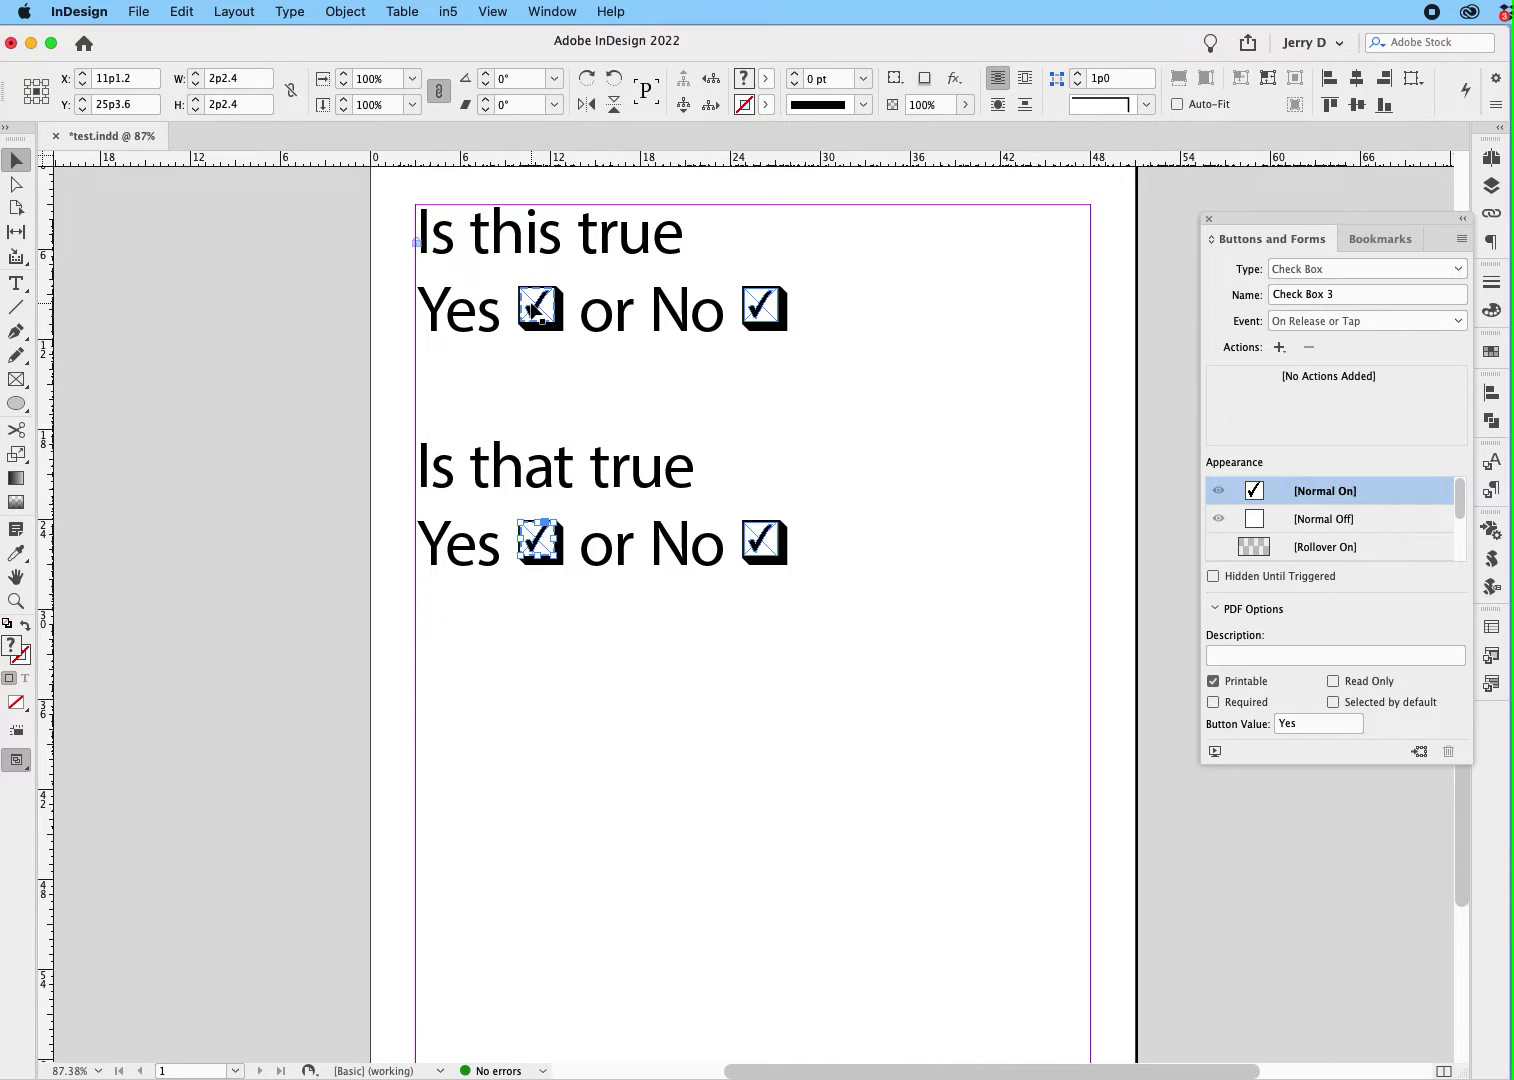
pyautogui.click(537, 310)
pyautogui.click(779, 313)
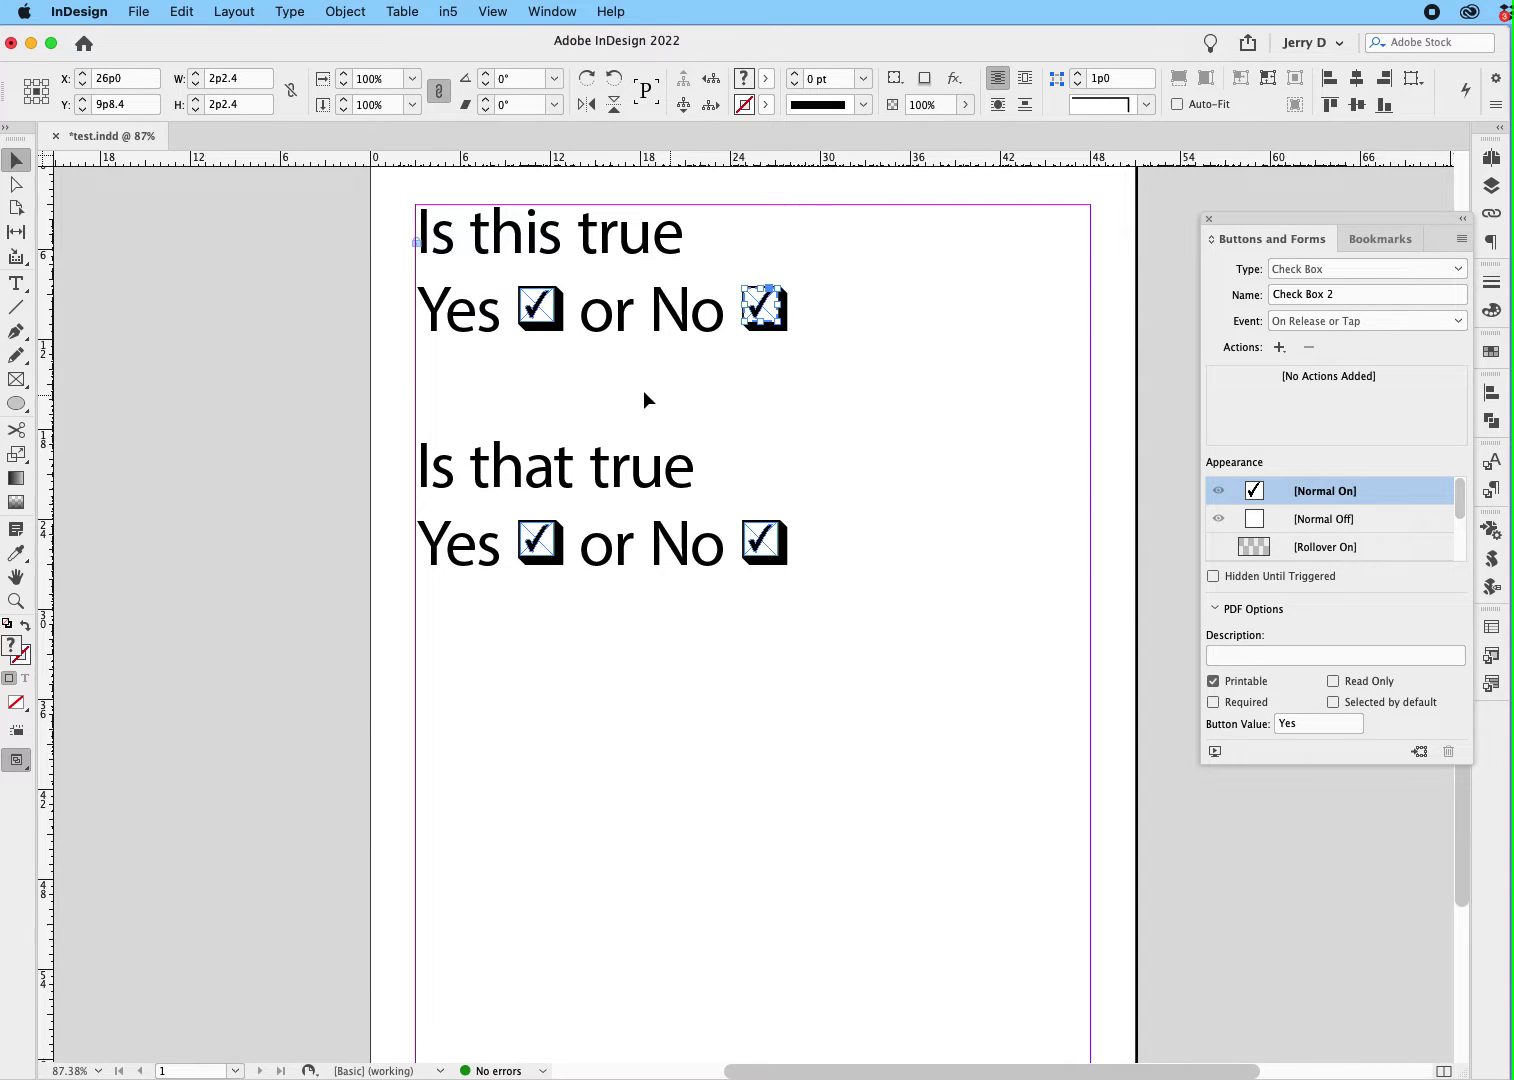
pyautogui.click(530, 305)
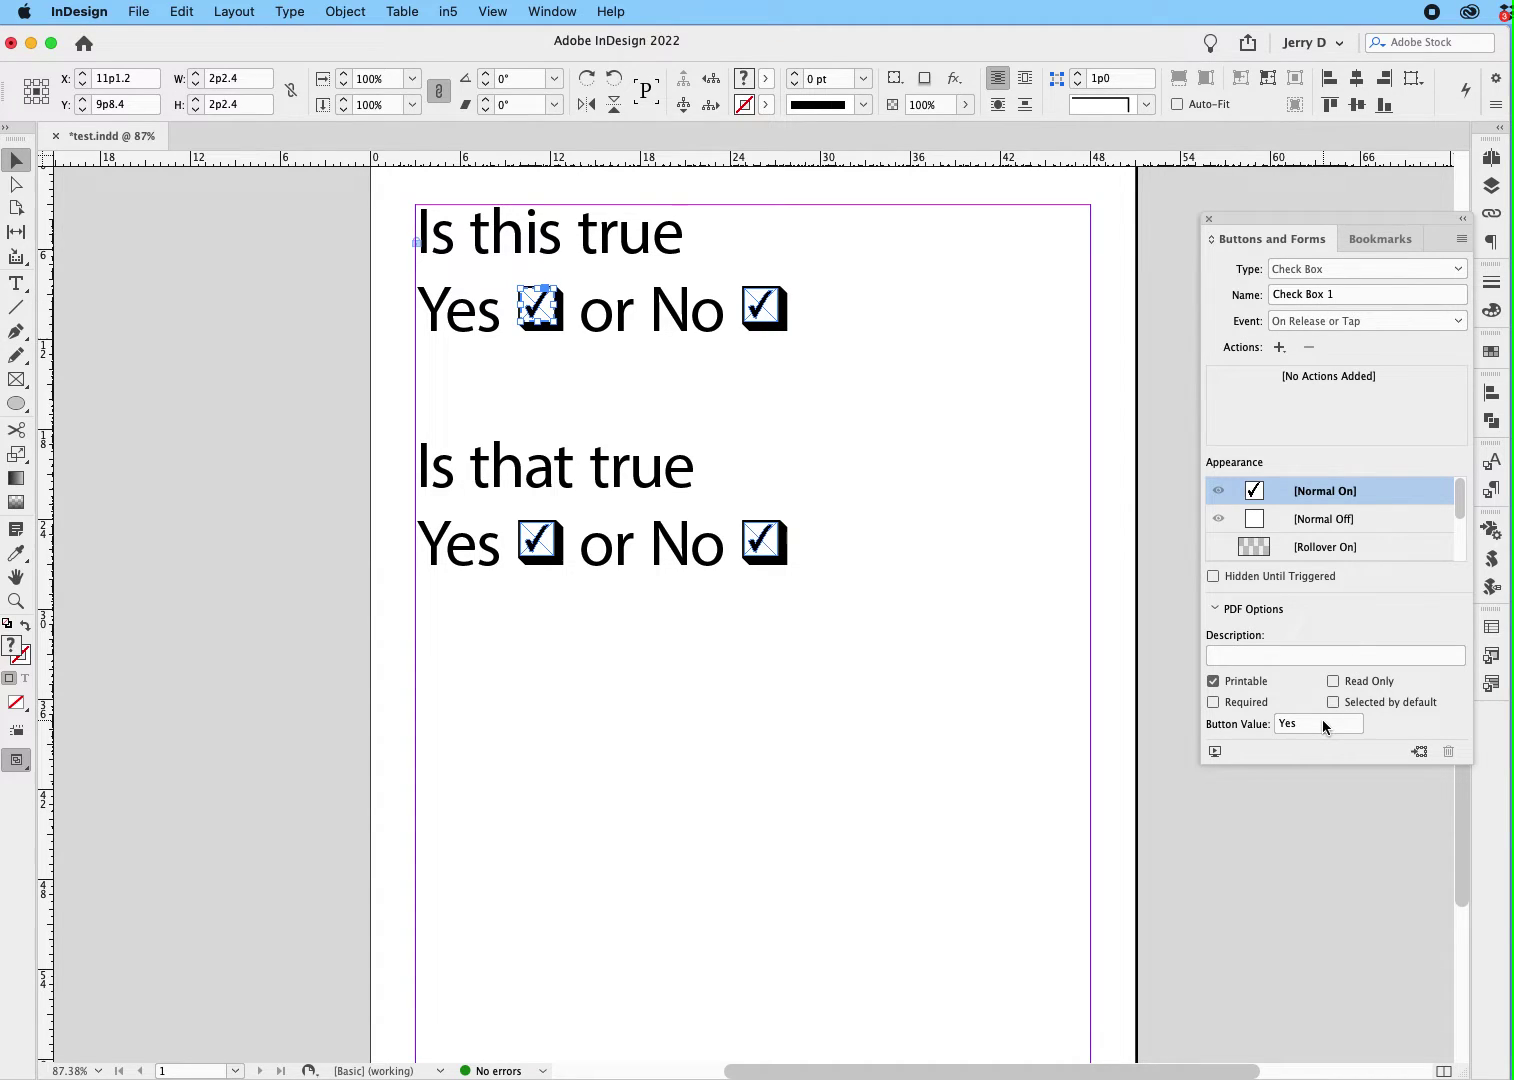
# Step: Name the first-row No checkbox Check Box 1 and give it Button Value No
pyautogui.click(765, 301)
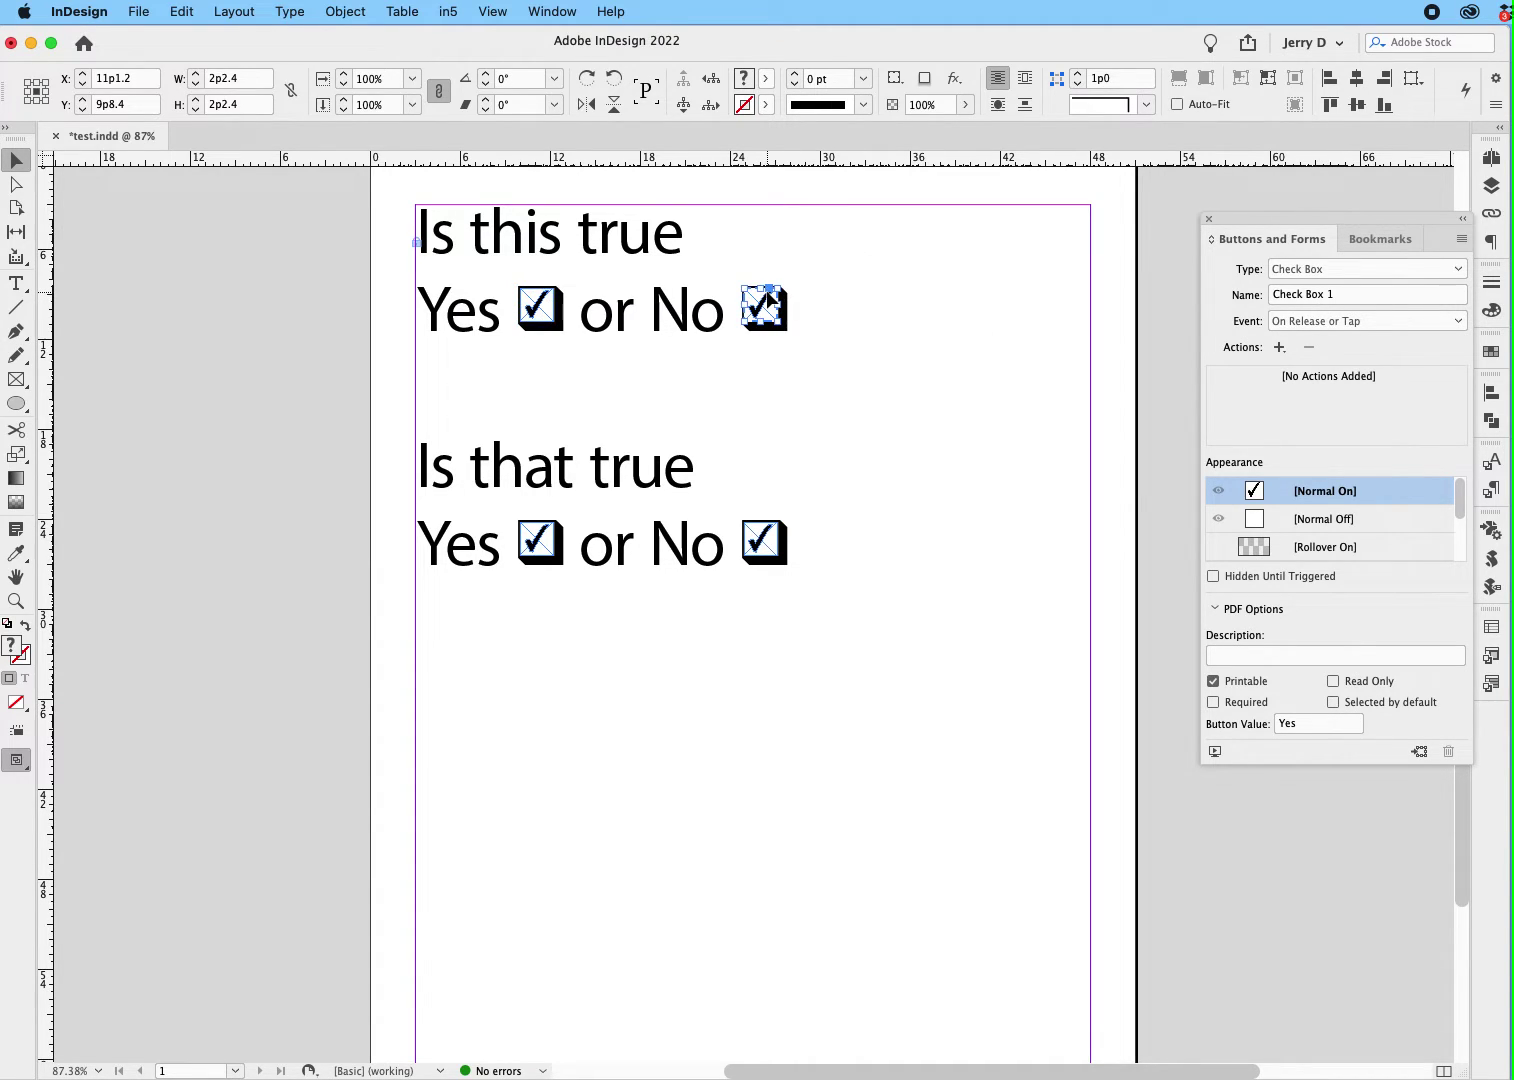
pyautogui.click(1326, 294)
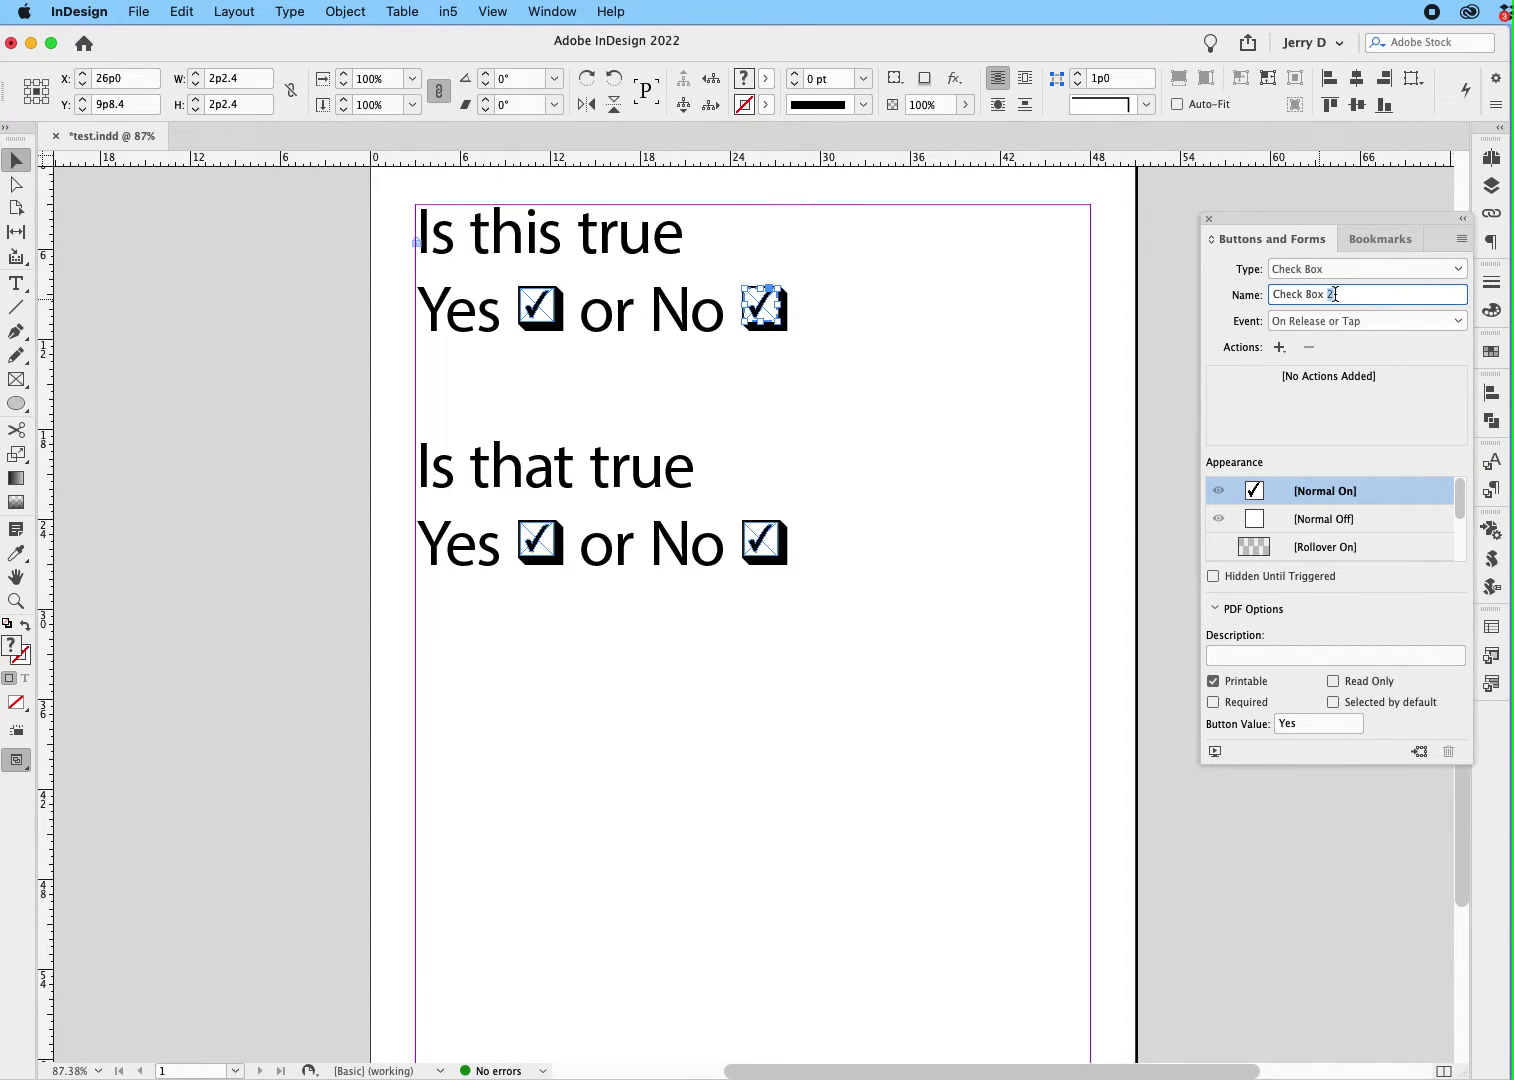
pyautogui.write('1')
pyautogui.click(1285, 724)
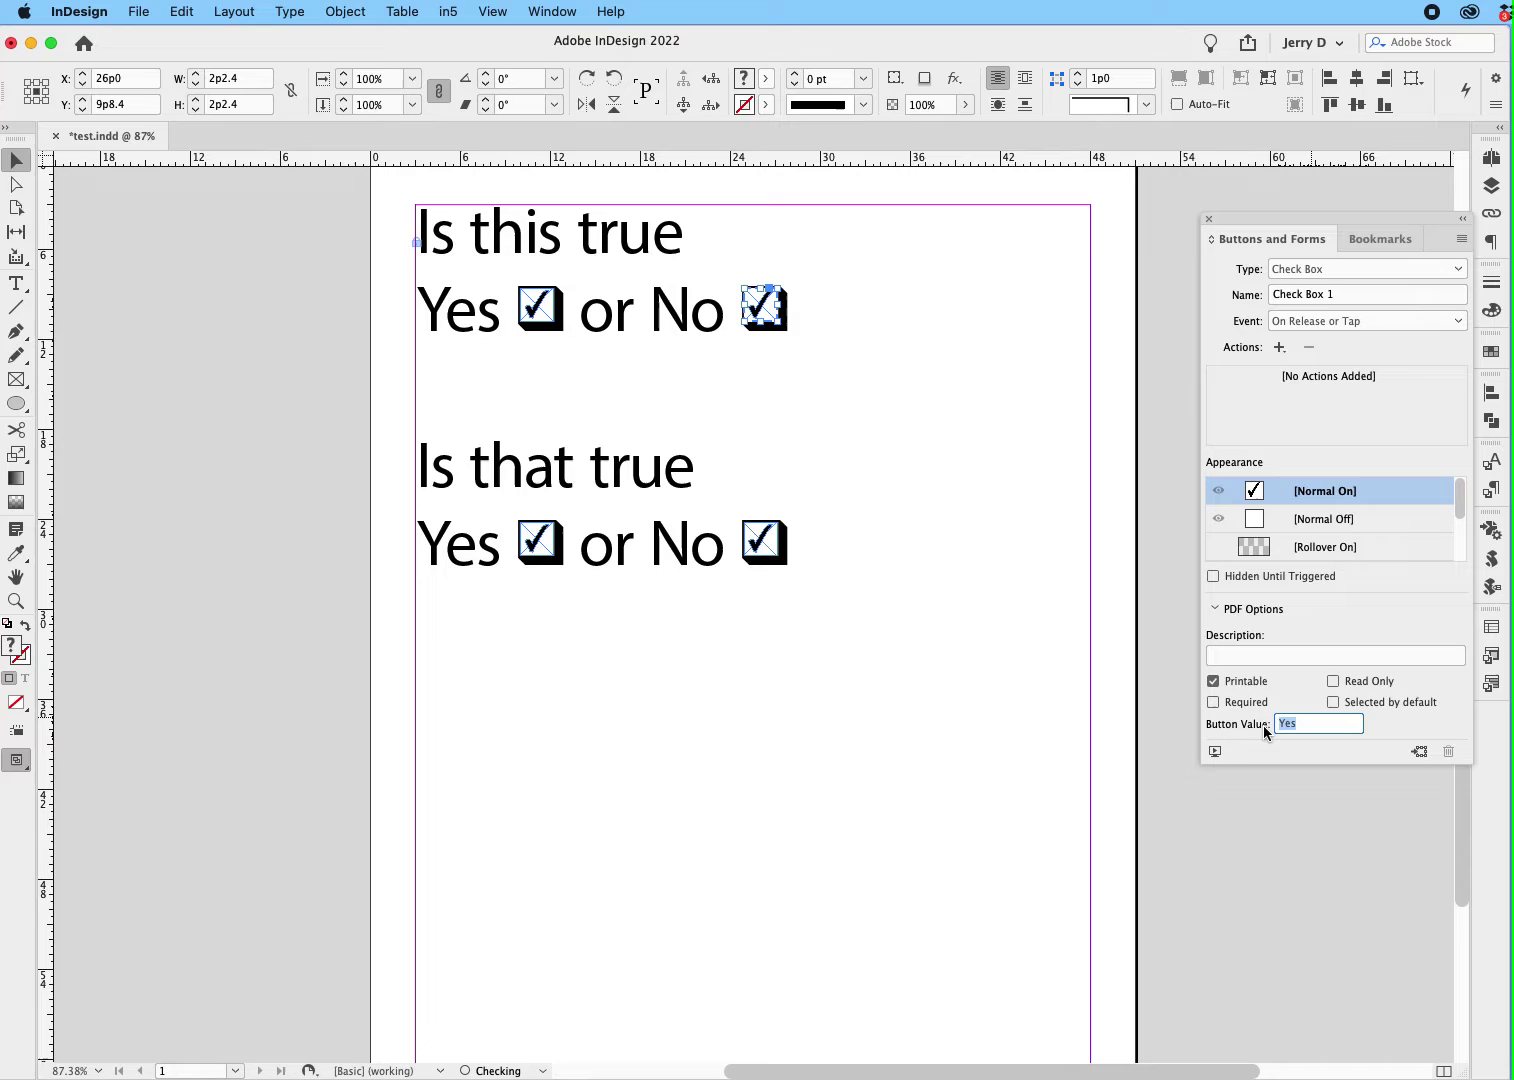
pyautogui.write('No')
# Step: Name both second-row checkboxes Check Box 2, giving the No box Button Value No
pyautogui.click(538, 541)
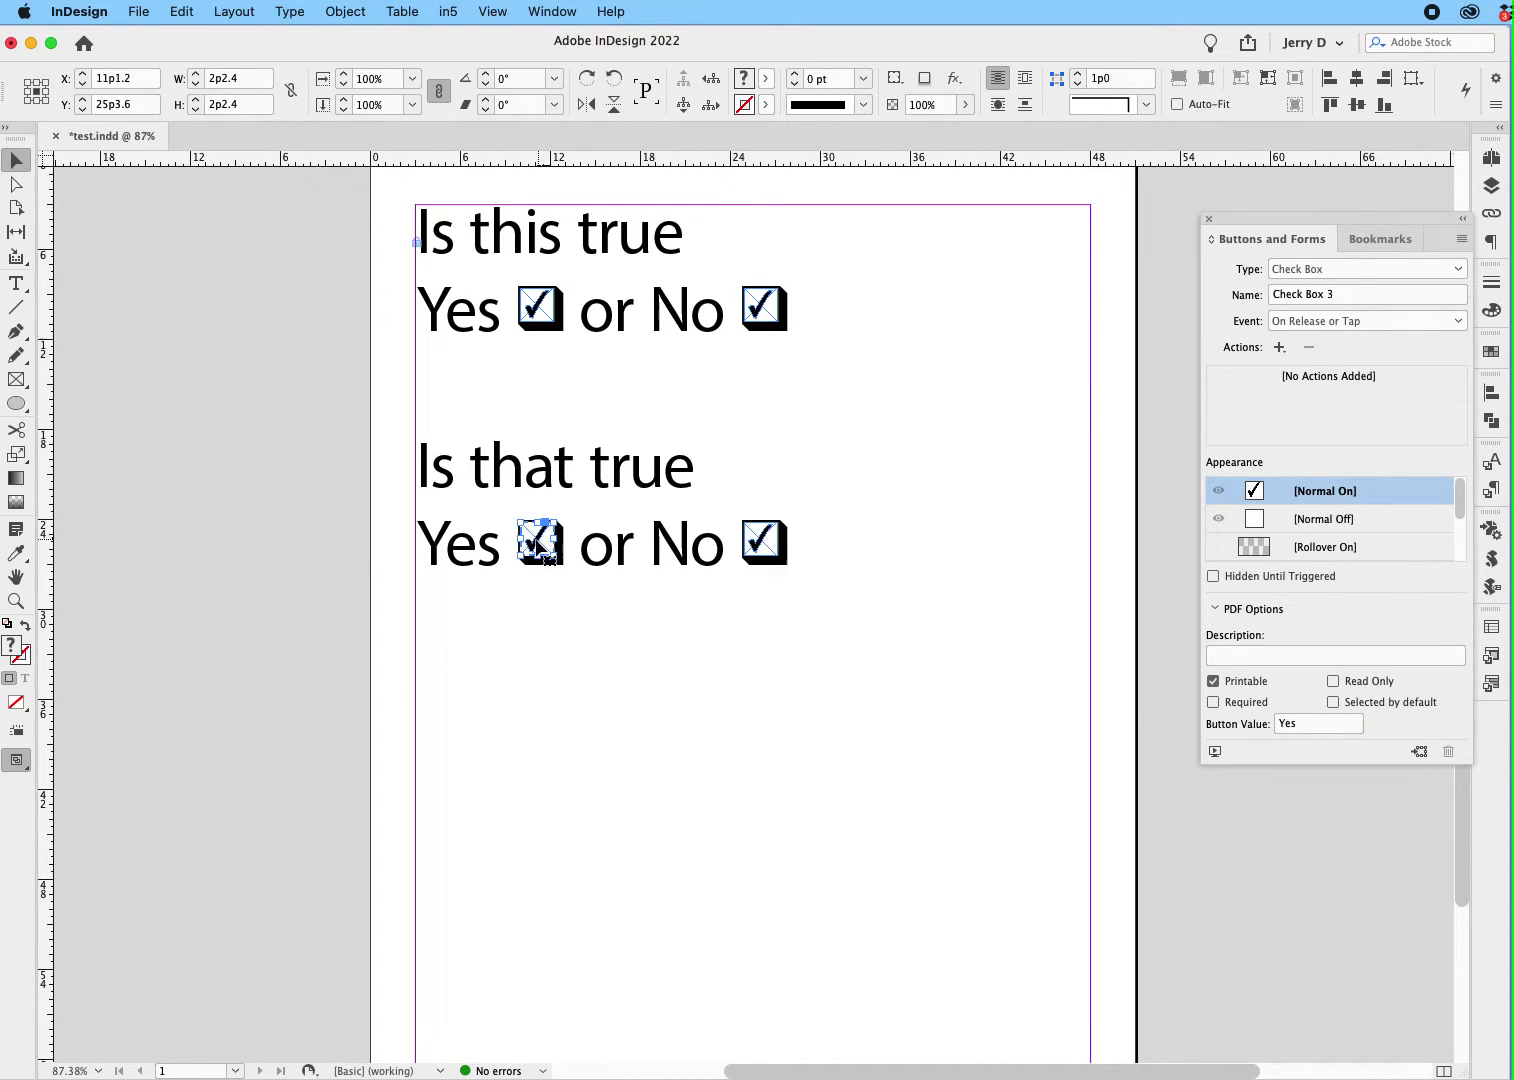
pyautogui.doubleClick(1331, 295)
pyautogui.write('2')
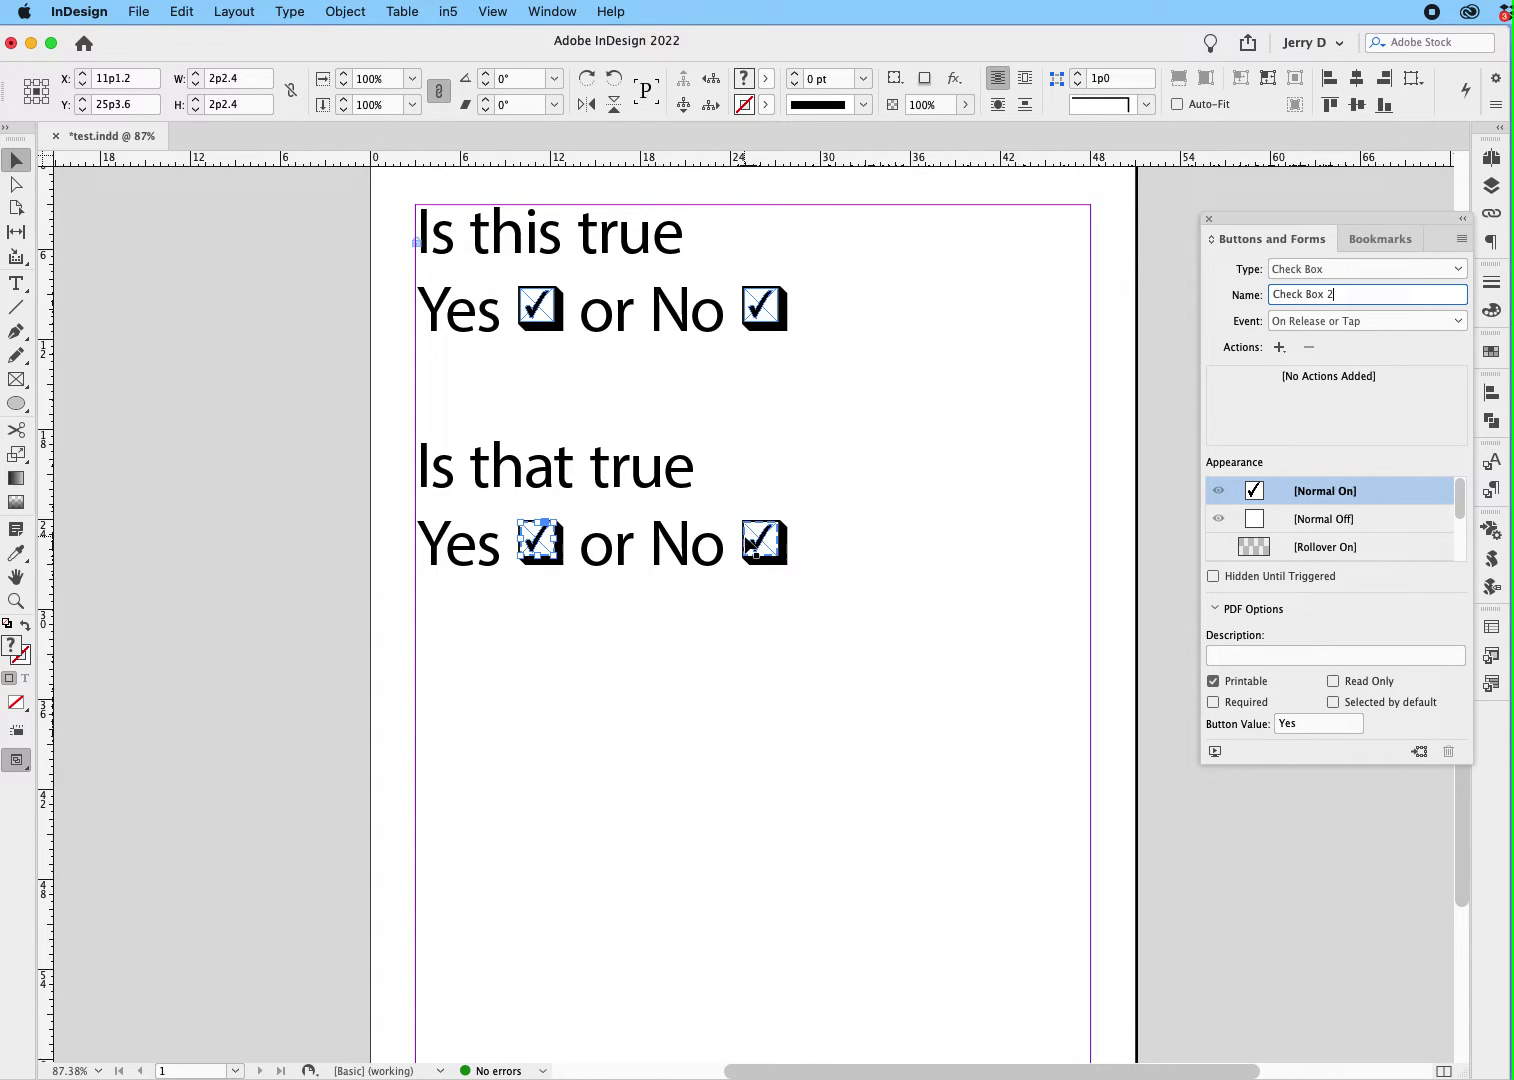
pyautogui.click(756, 547)
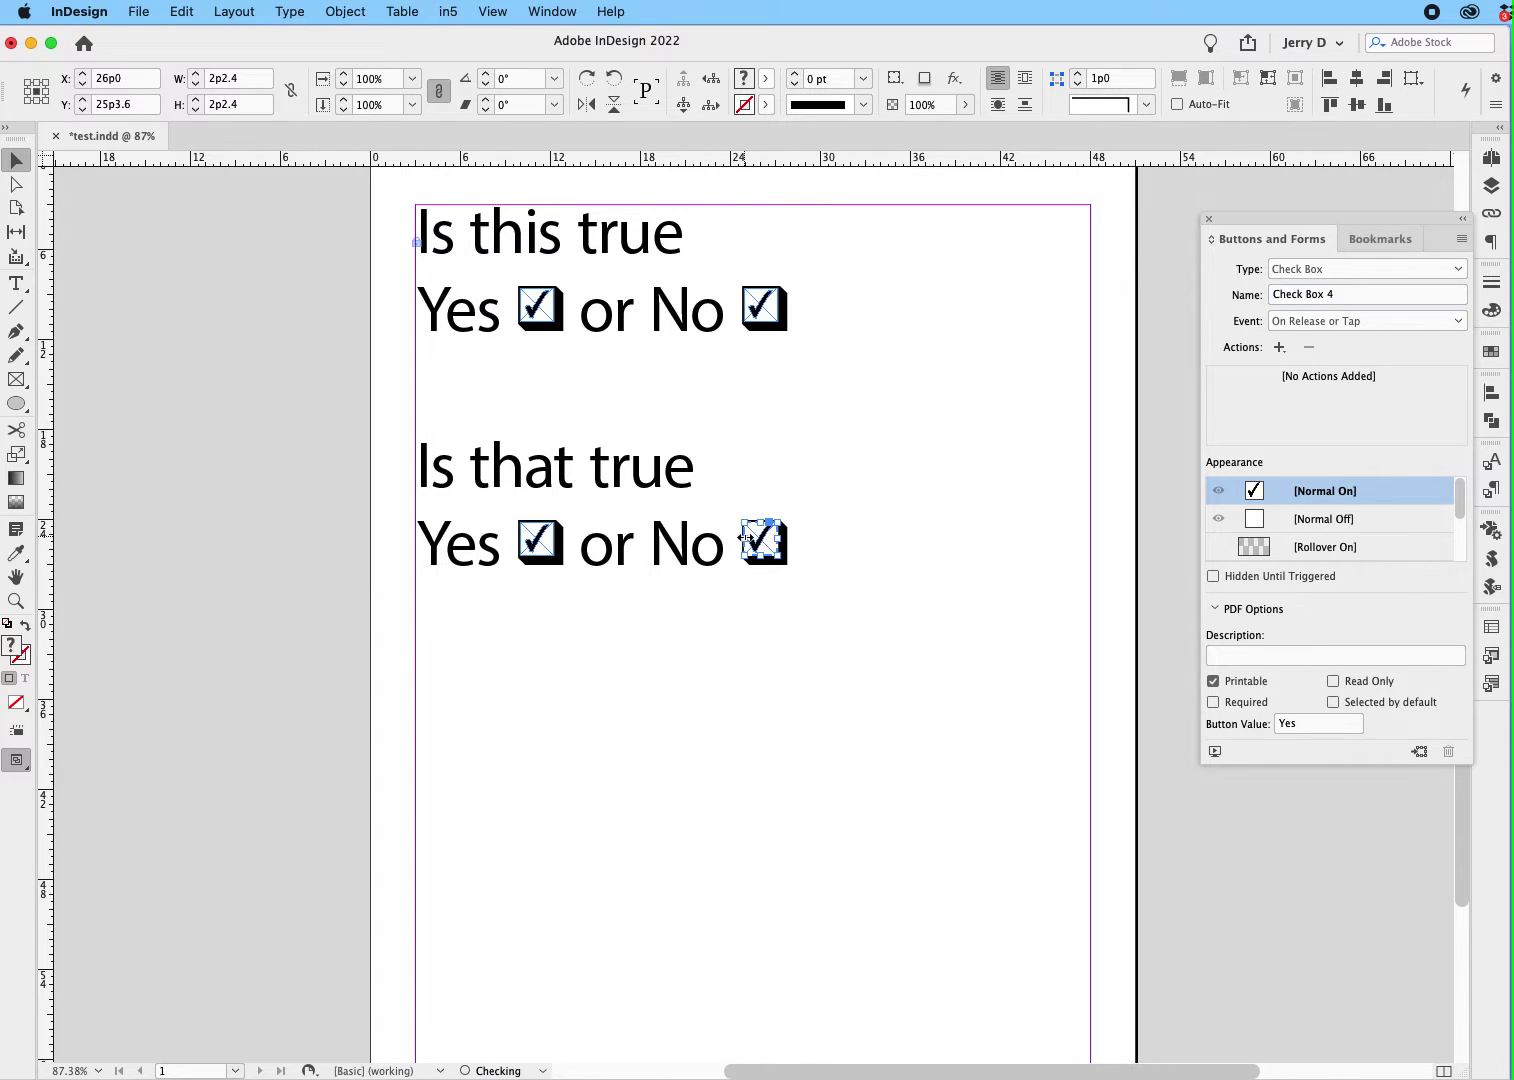
pyautogui.click(1326, 294)
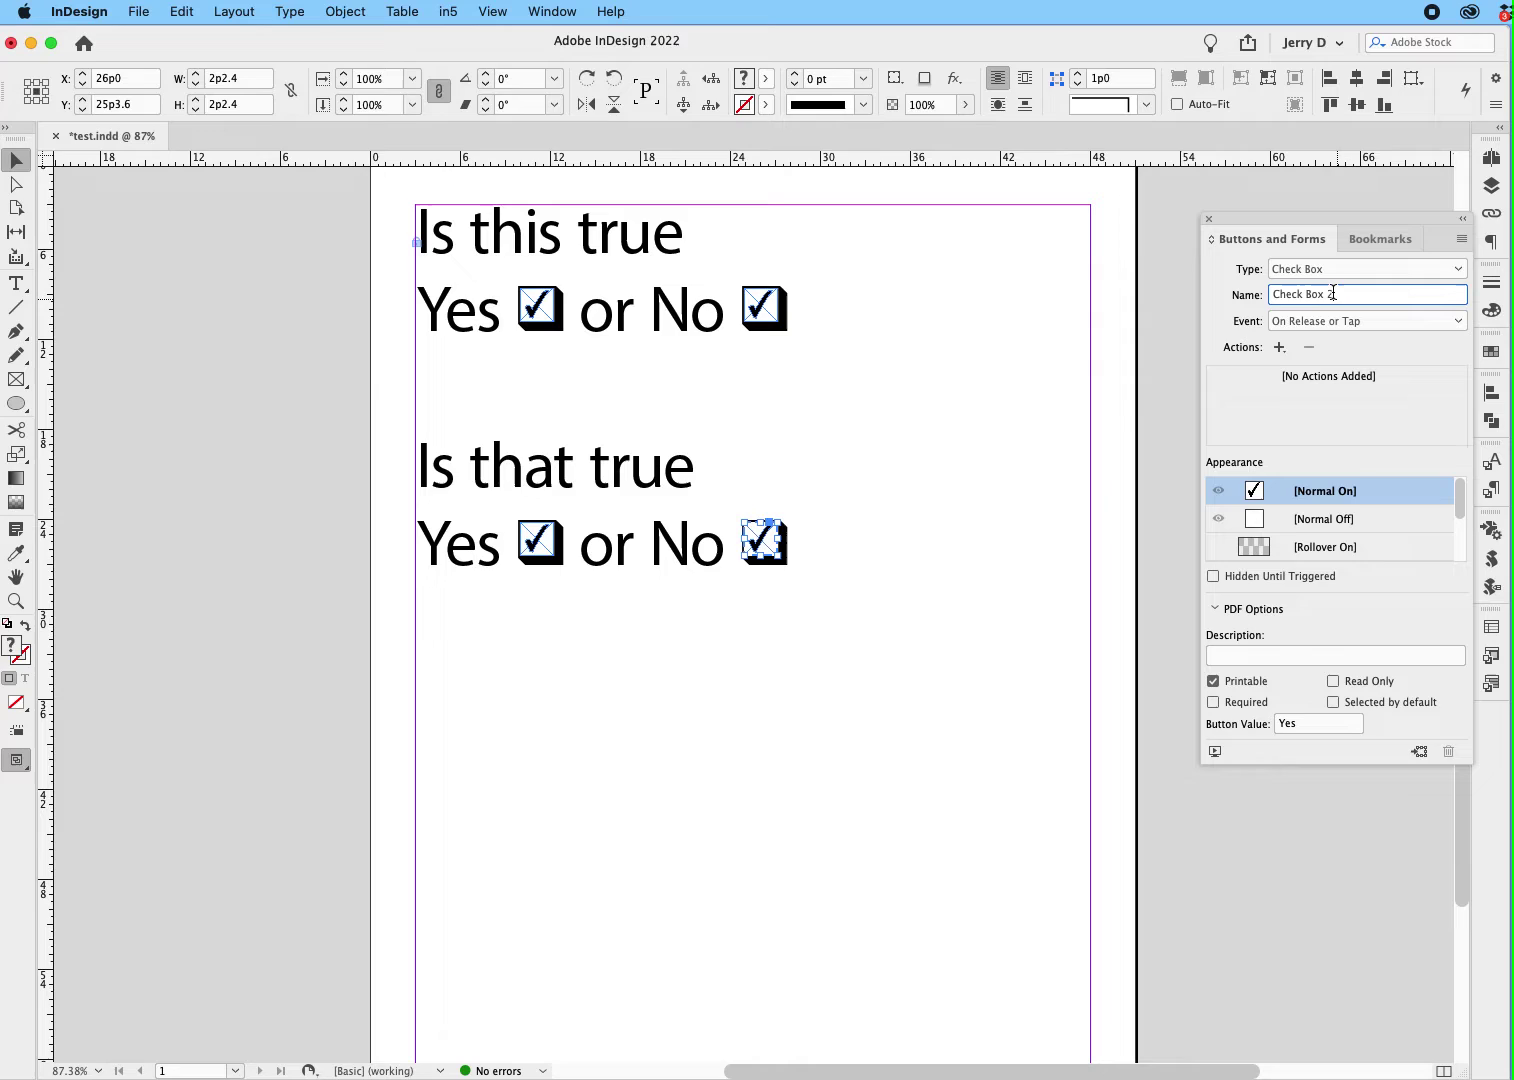
pyautogui.click(1280, 726)
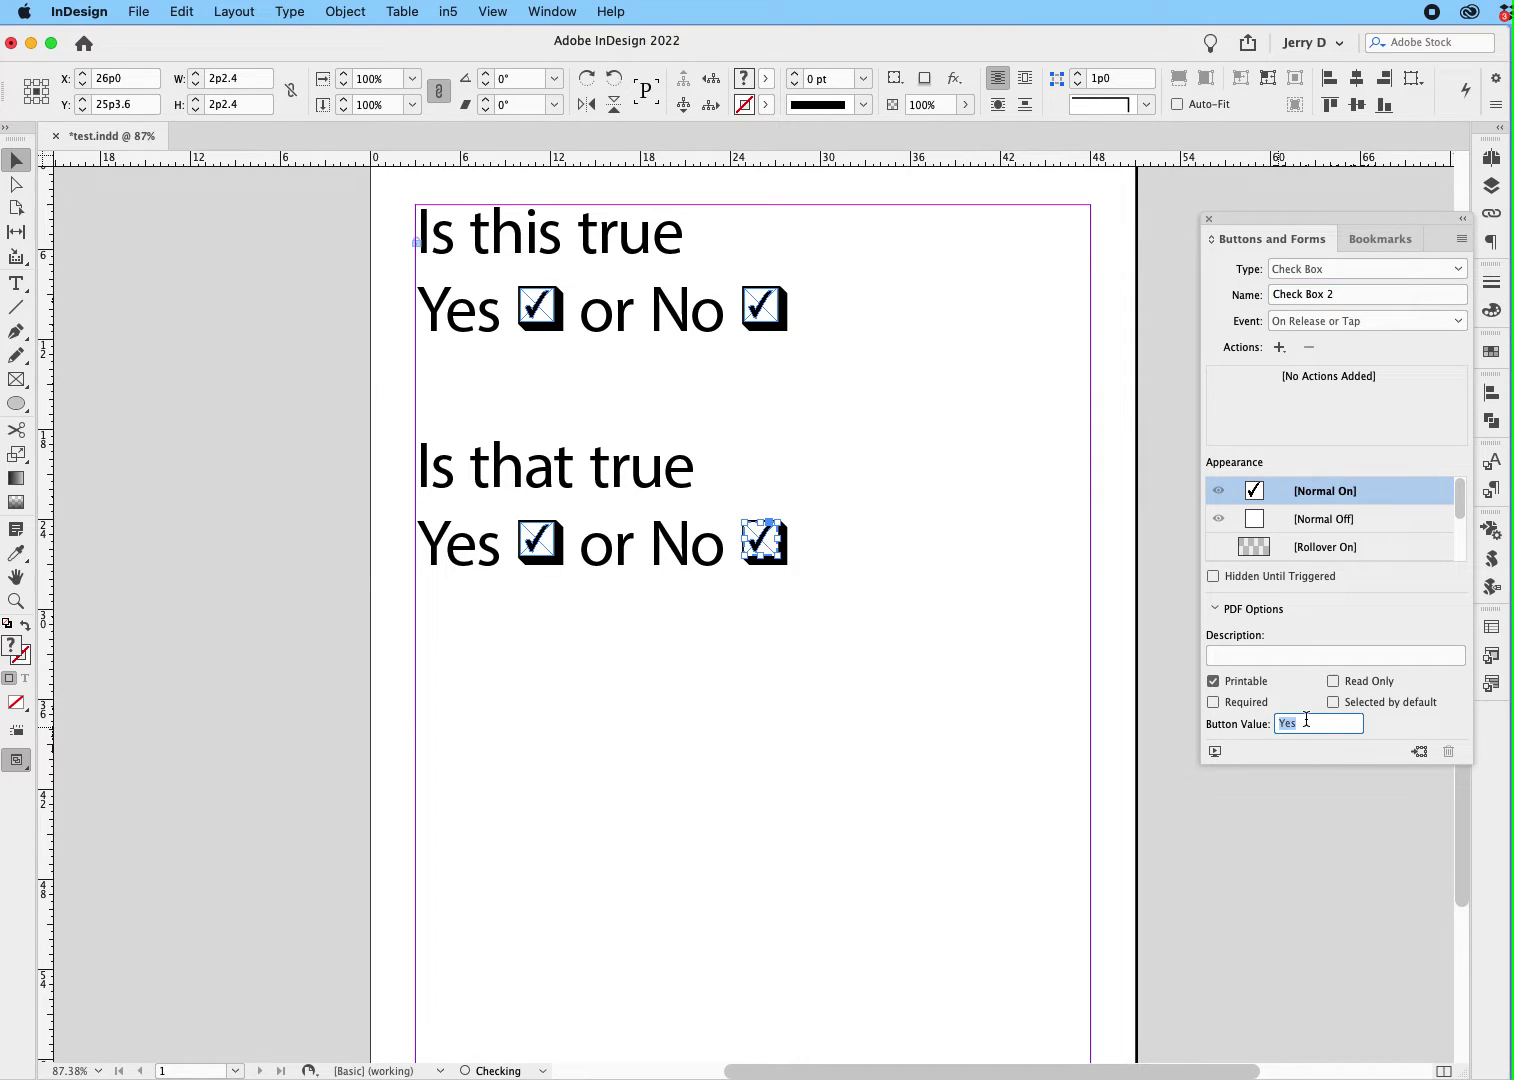
pyautogui.write('No')
# Step: Review the names and values of all four checkboxes
pyautogui.click(538, 307)
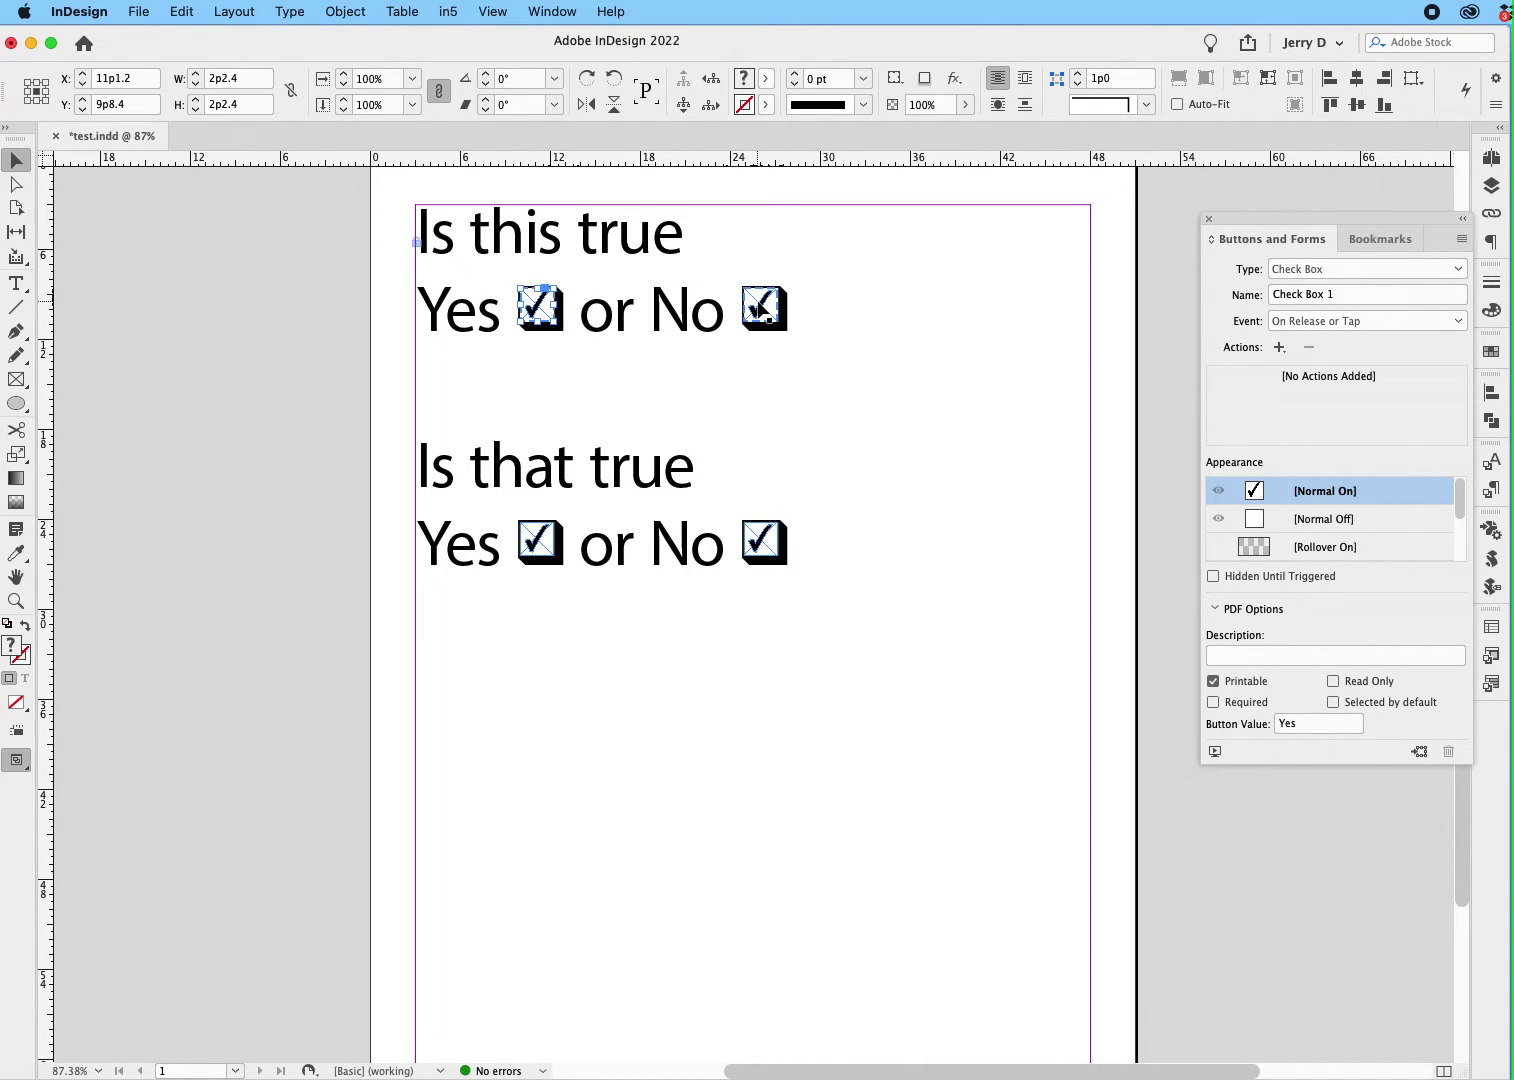
pyautogui.click(762, 308)
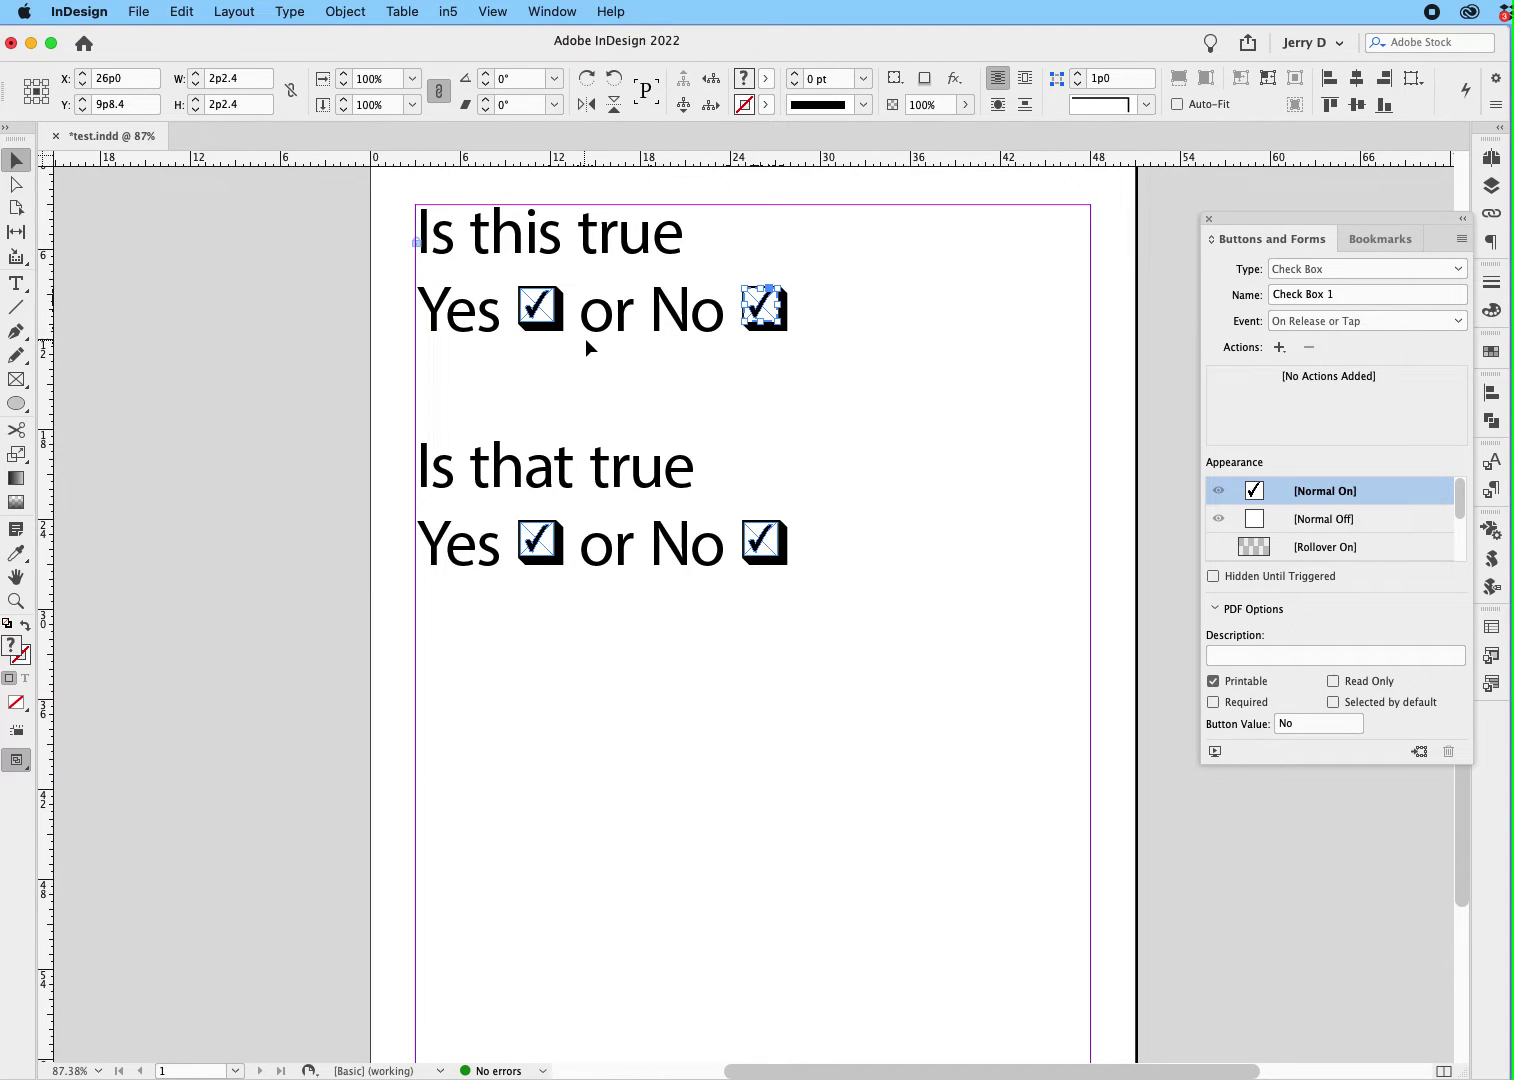
pyautogui.click(541, 313)
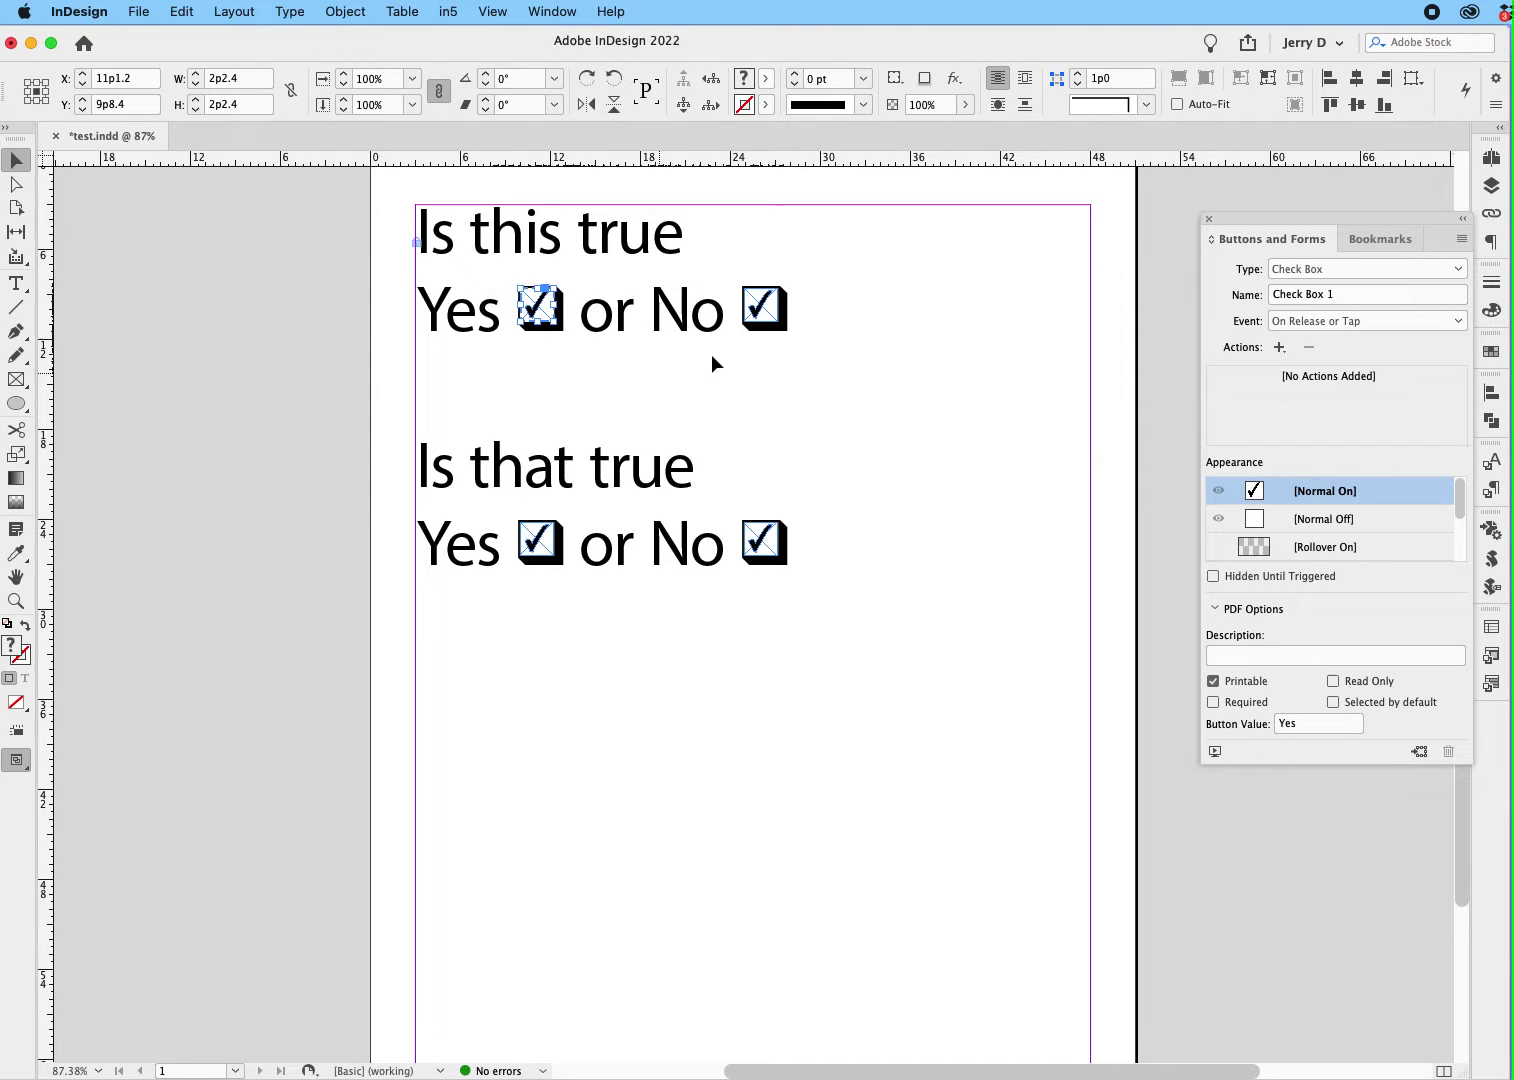
pyautogui.click(761, 313)
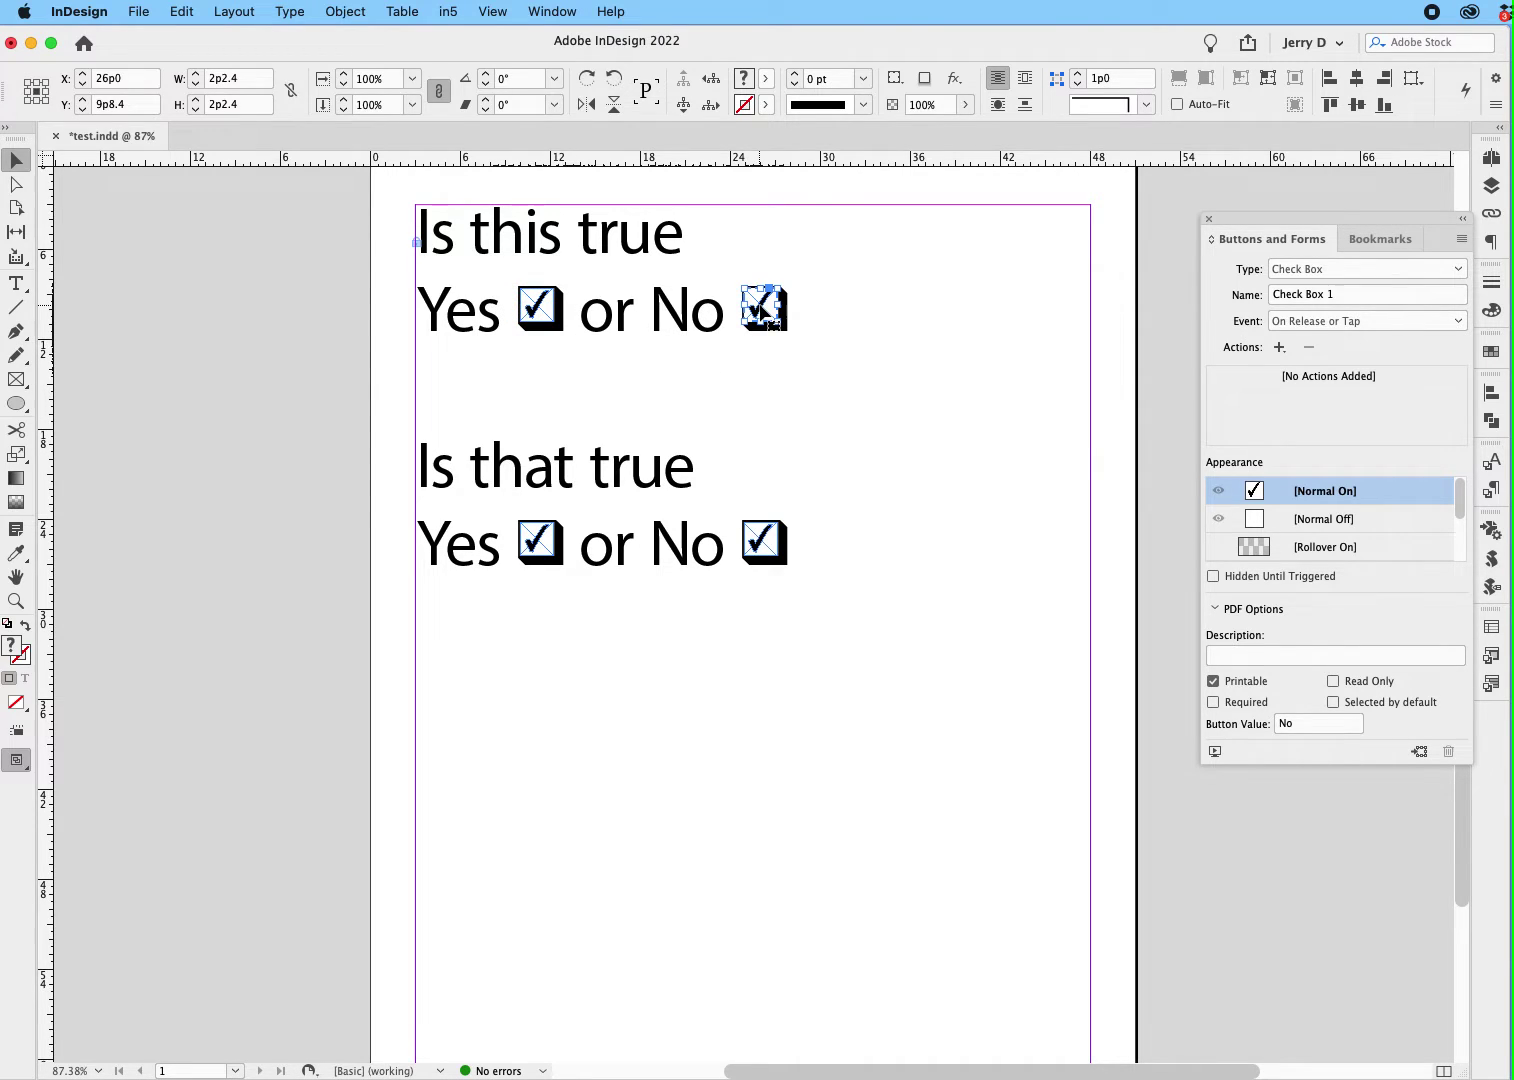
pyautogui.click(541, 545)
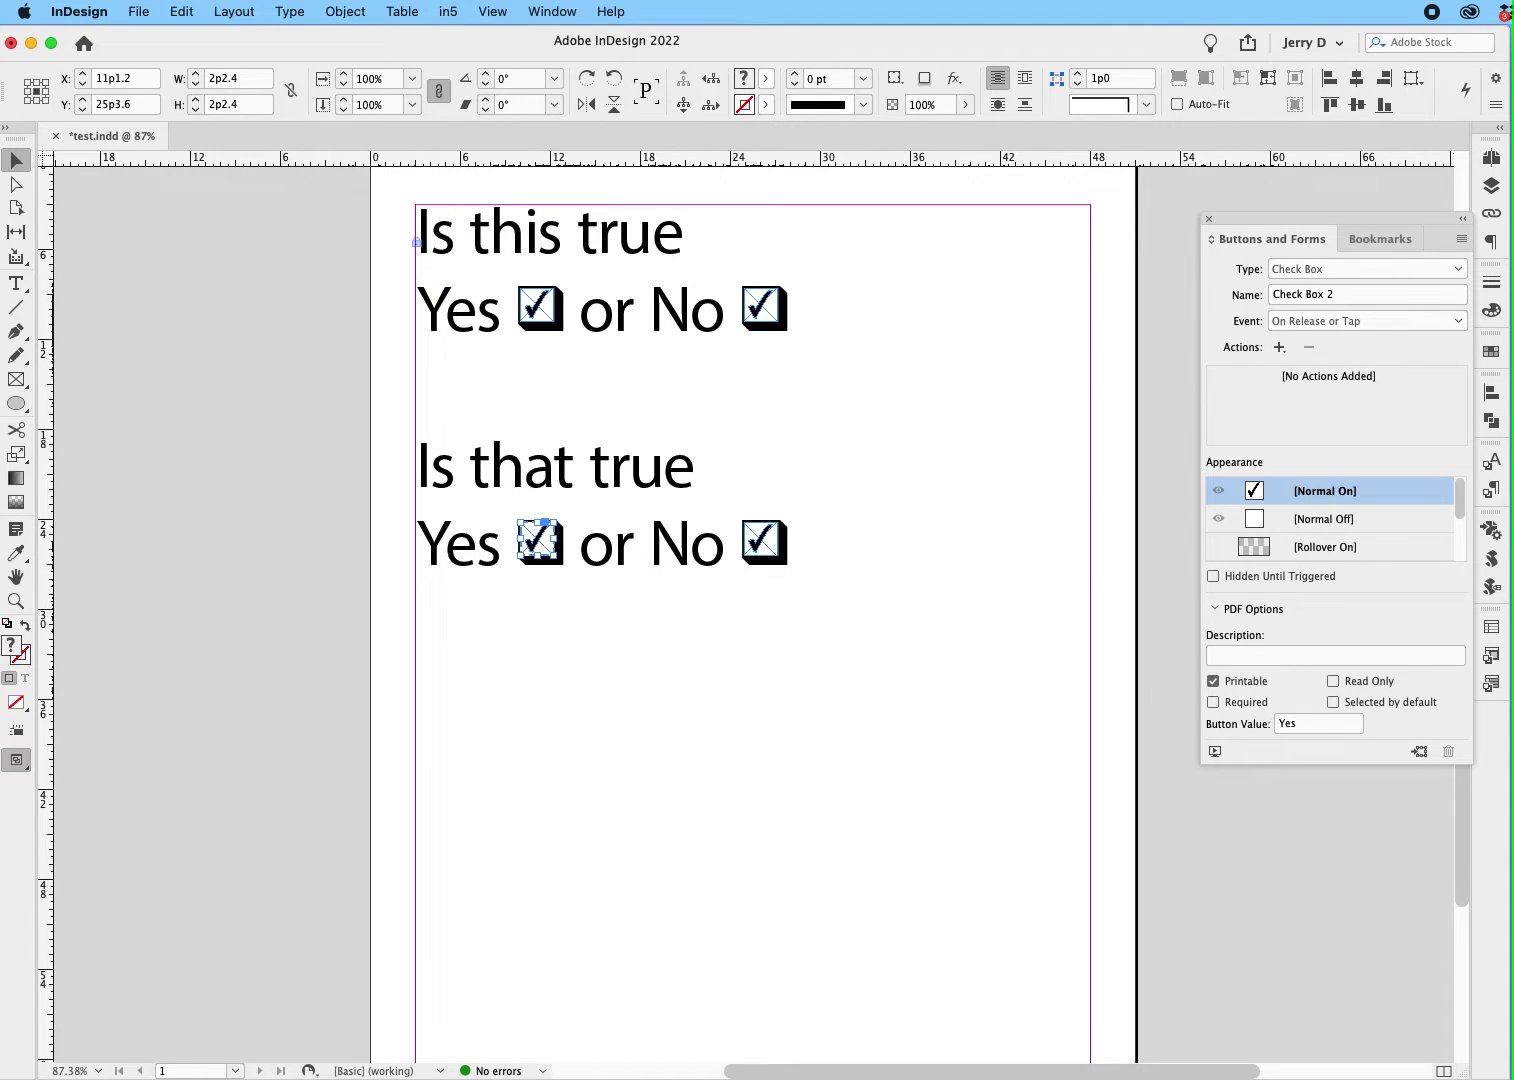
pyautogui.click(760, 545)
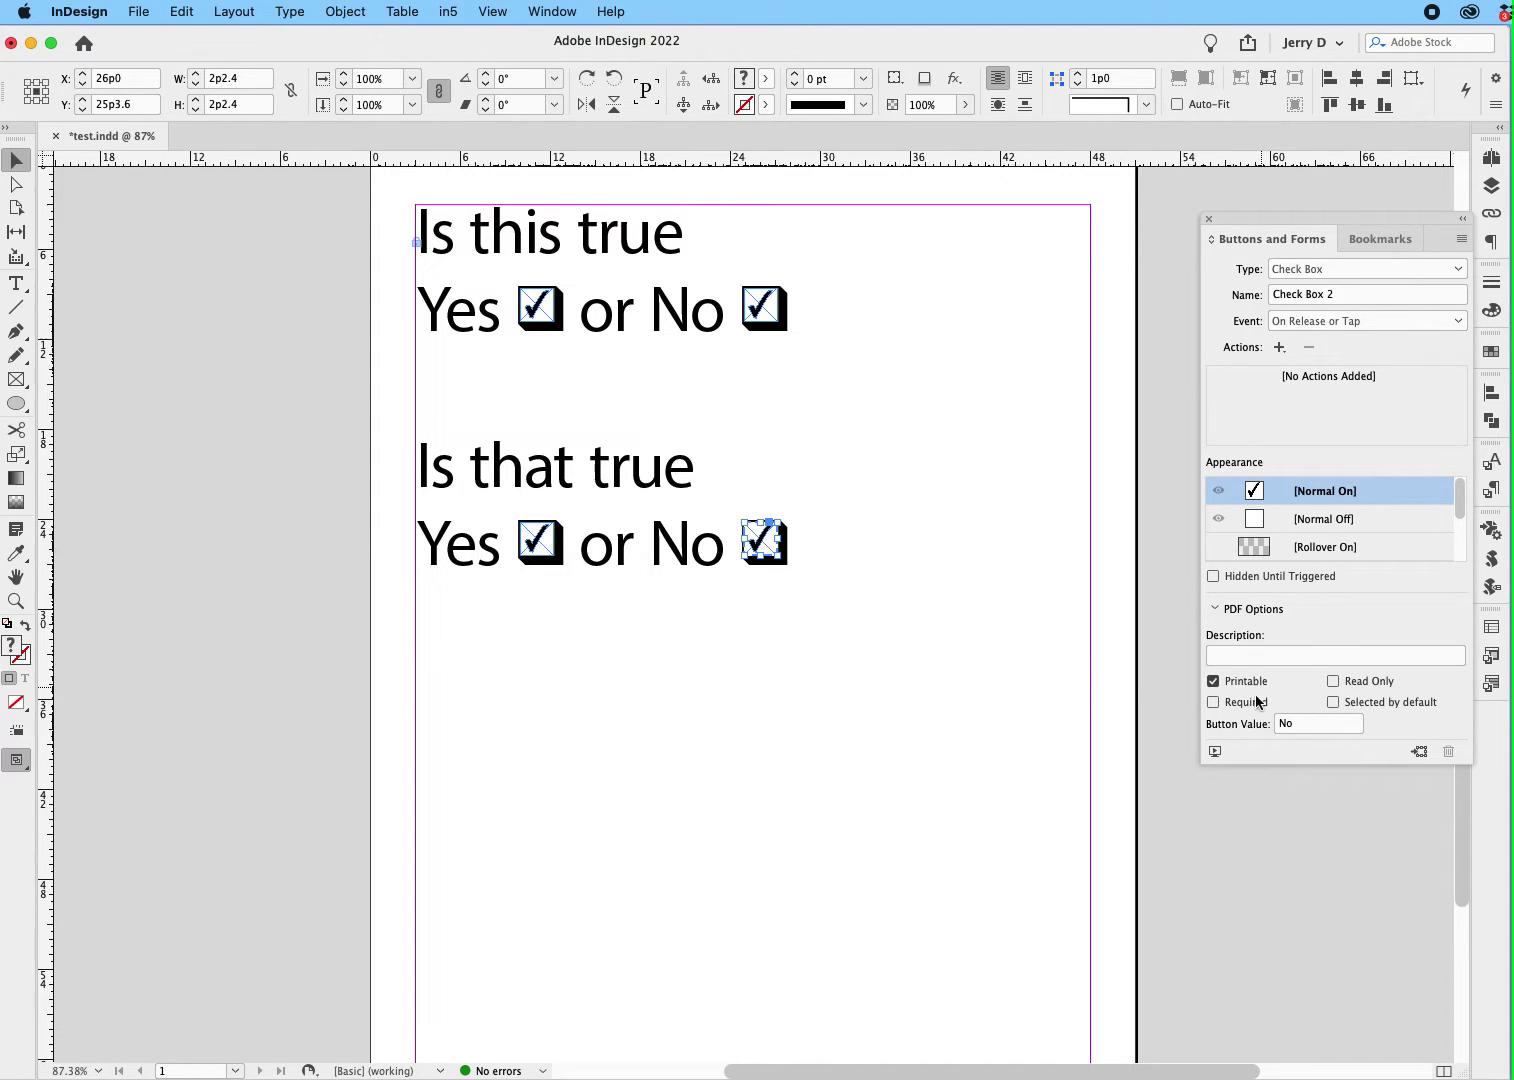
# Step: Re-export the document as an interactive PDF, test.pdf
pyautogui.click(1162, 182)
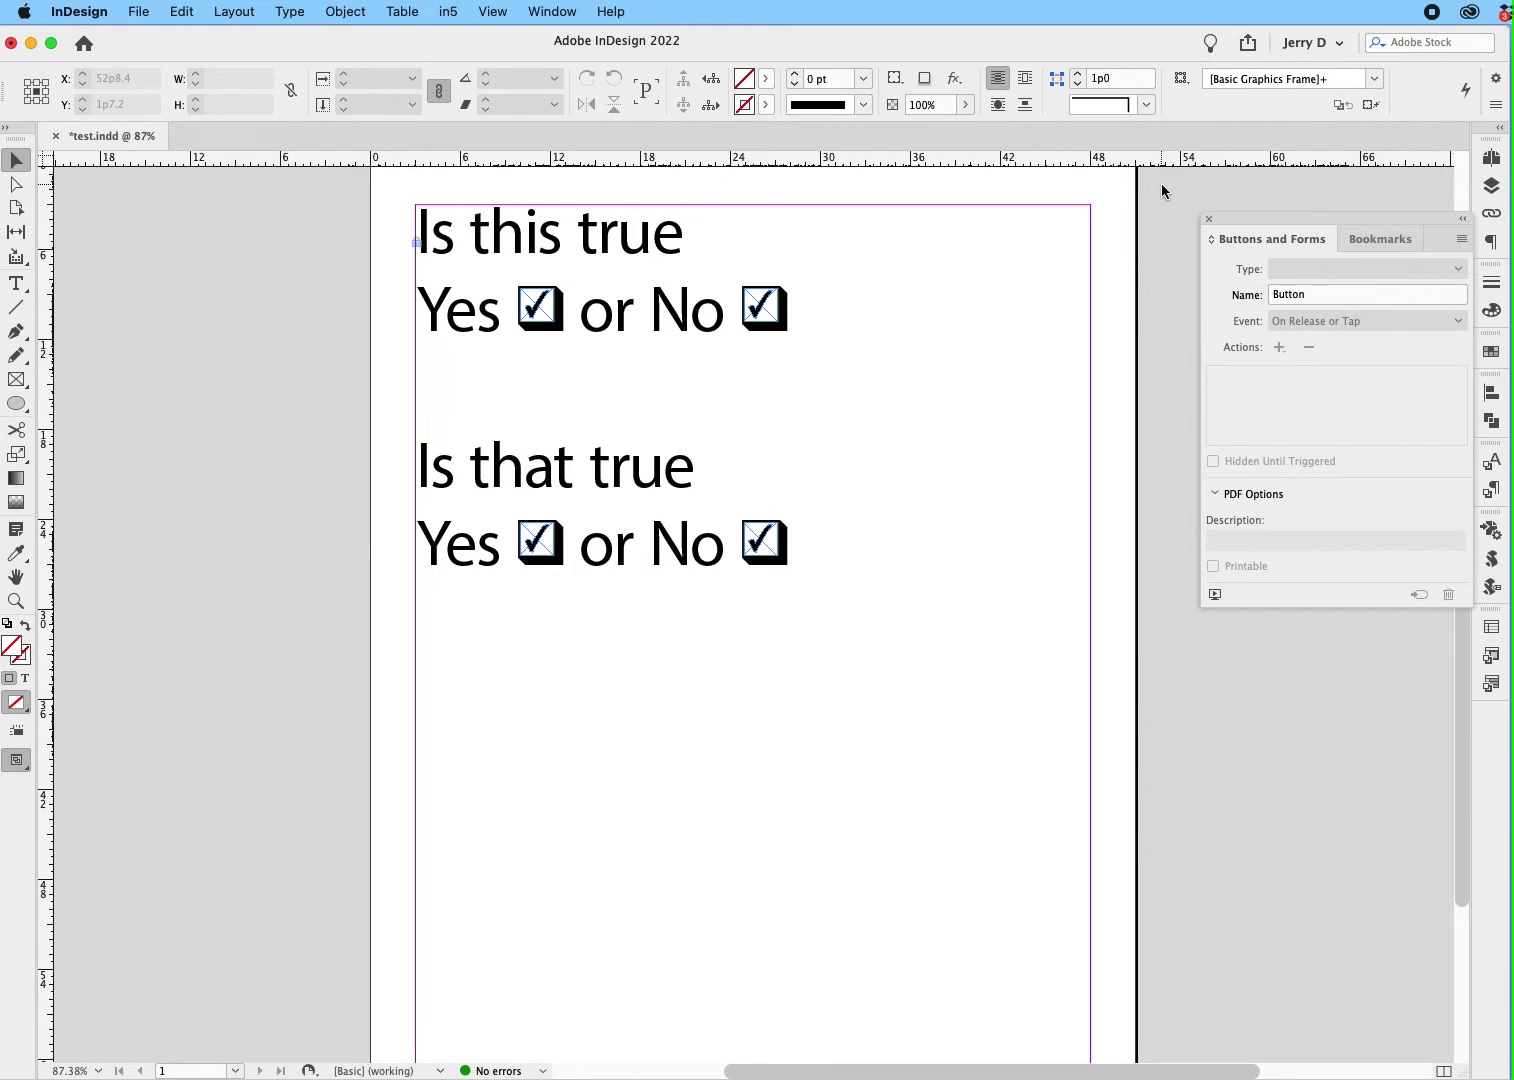
pyautogui.press('super+e')
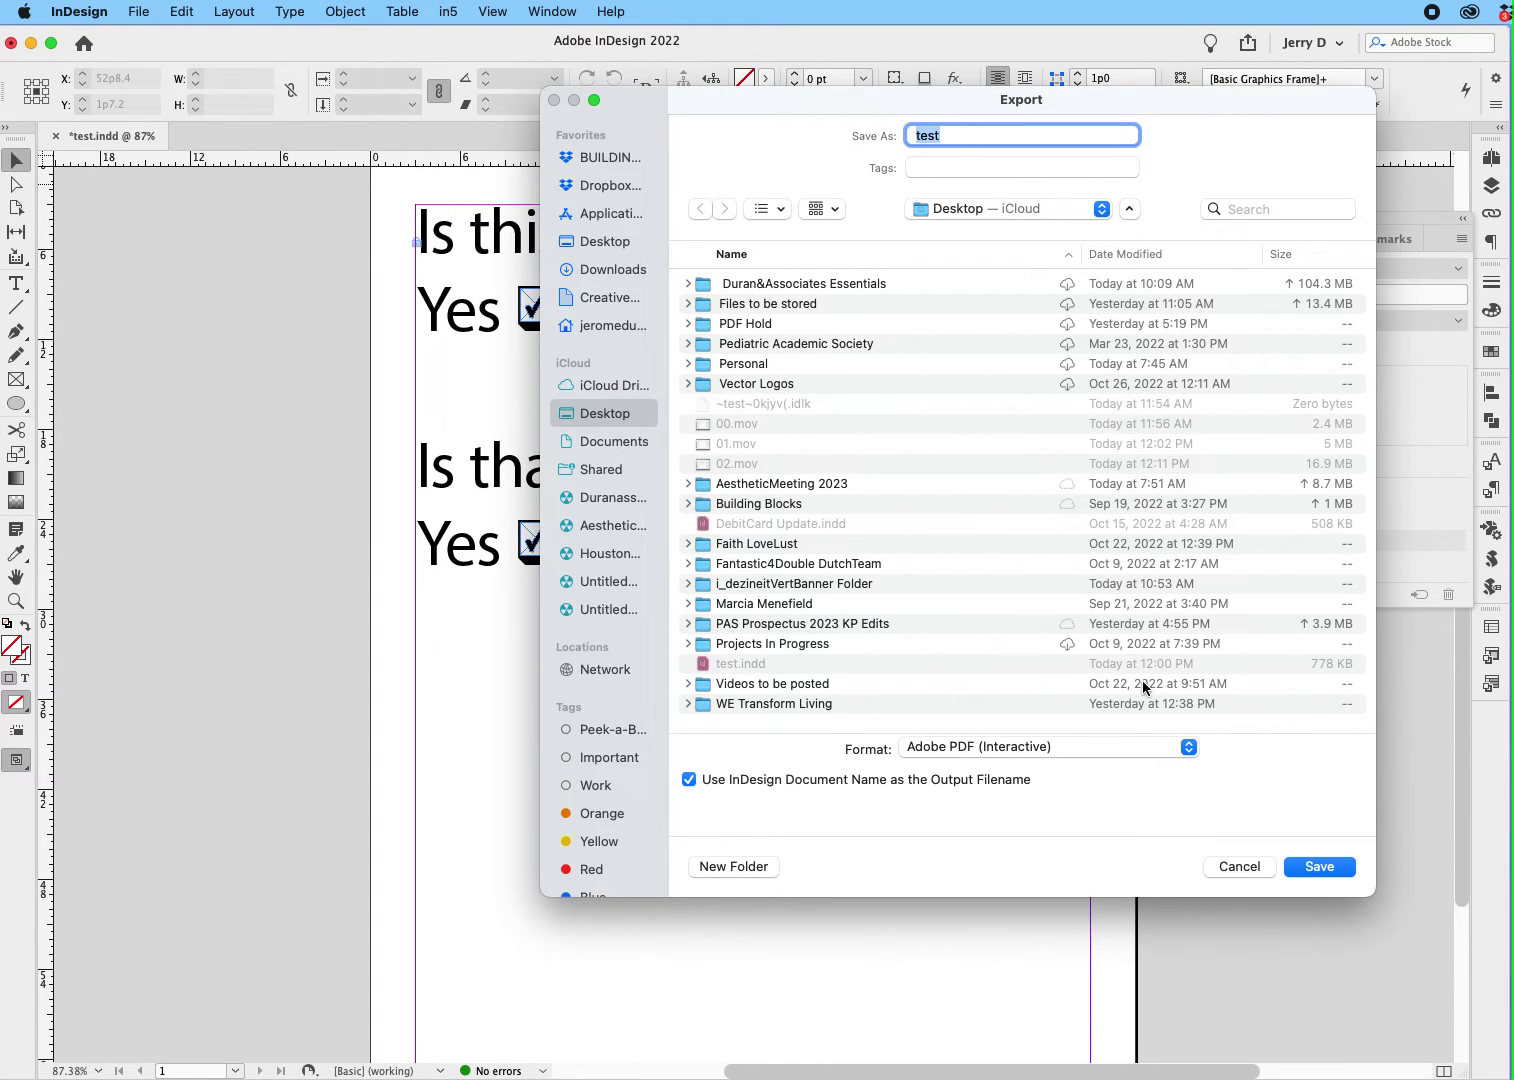
pyautogui.click(1320, 865)
pyautogui.click(1219, 806)
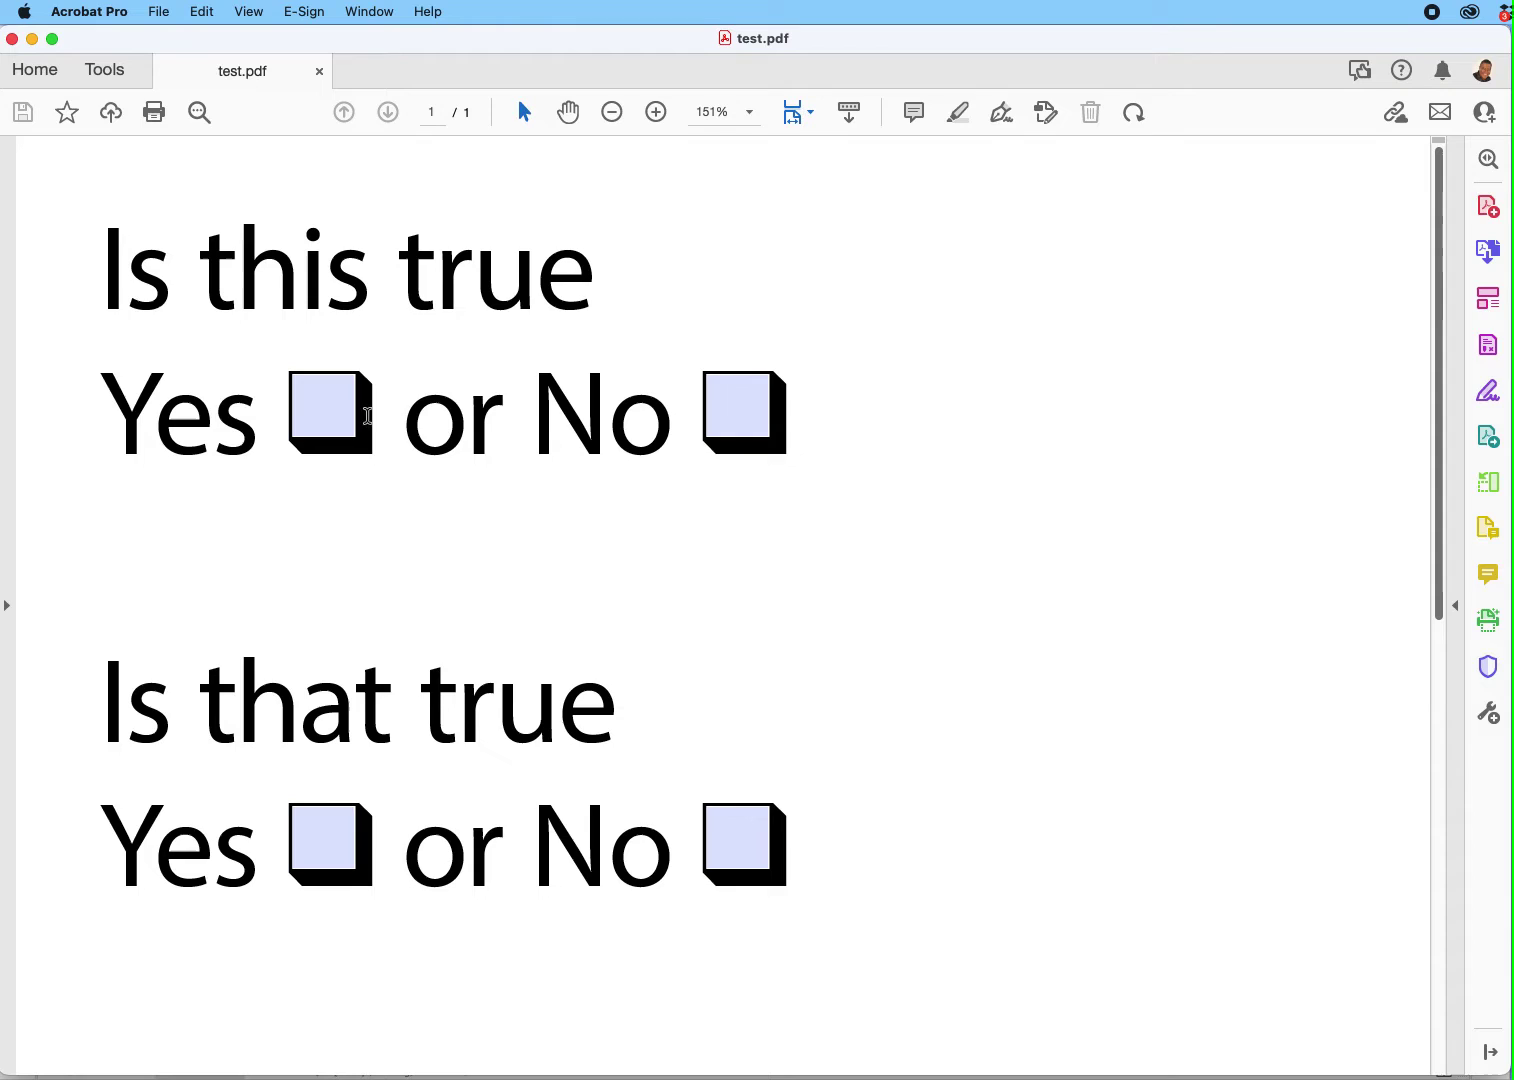
# Step: Tick Yes and then No for both questions in the PDF to test toggling
pyautogui.click(320, 416)
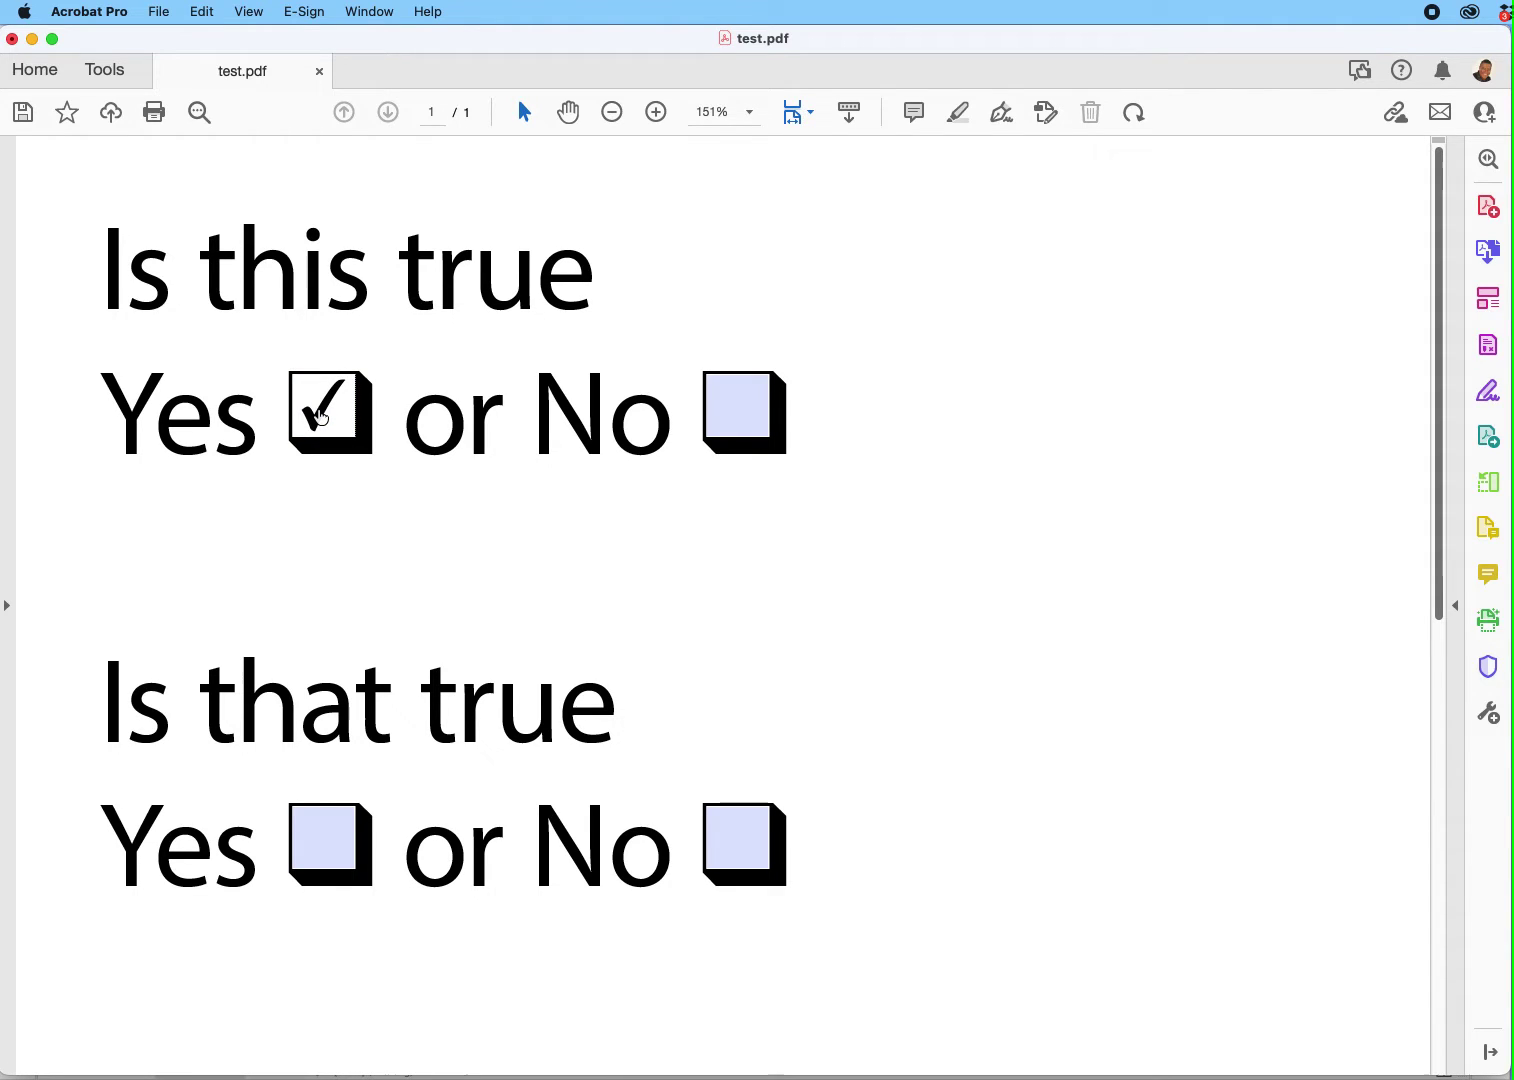
pyautogui.click(746, 411)
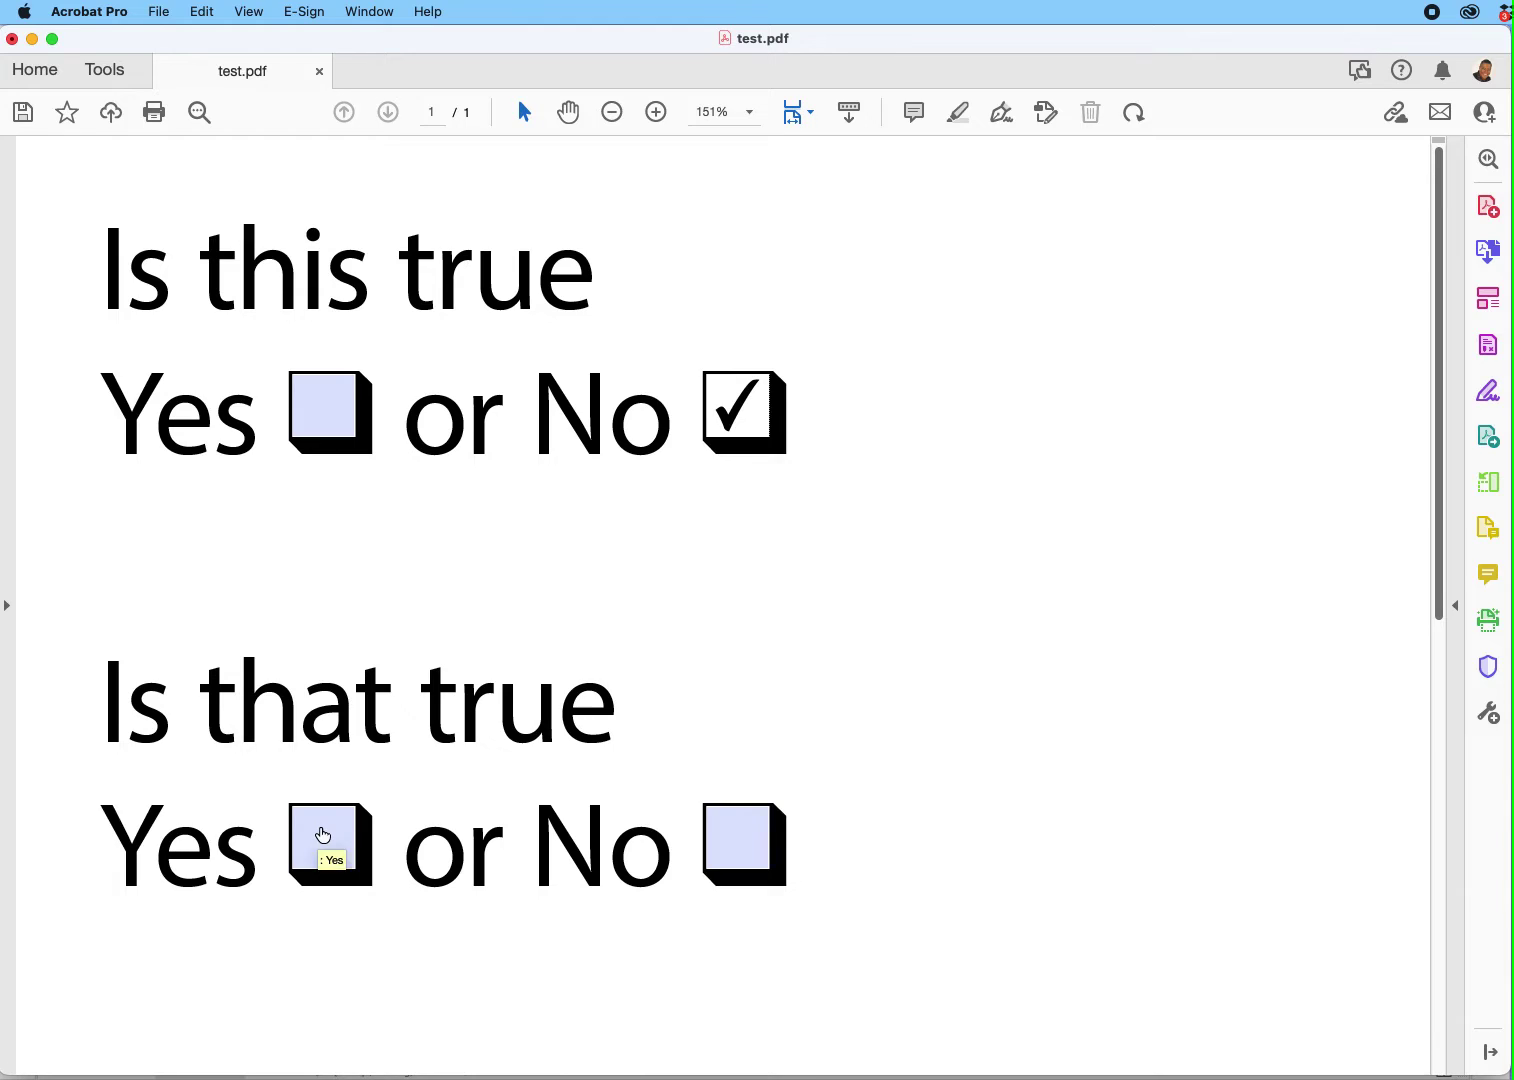
pyautogui.click(321, 835)
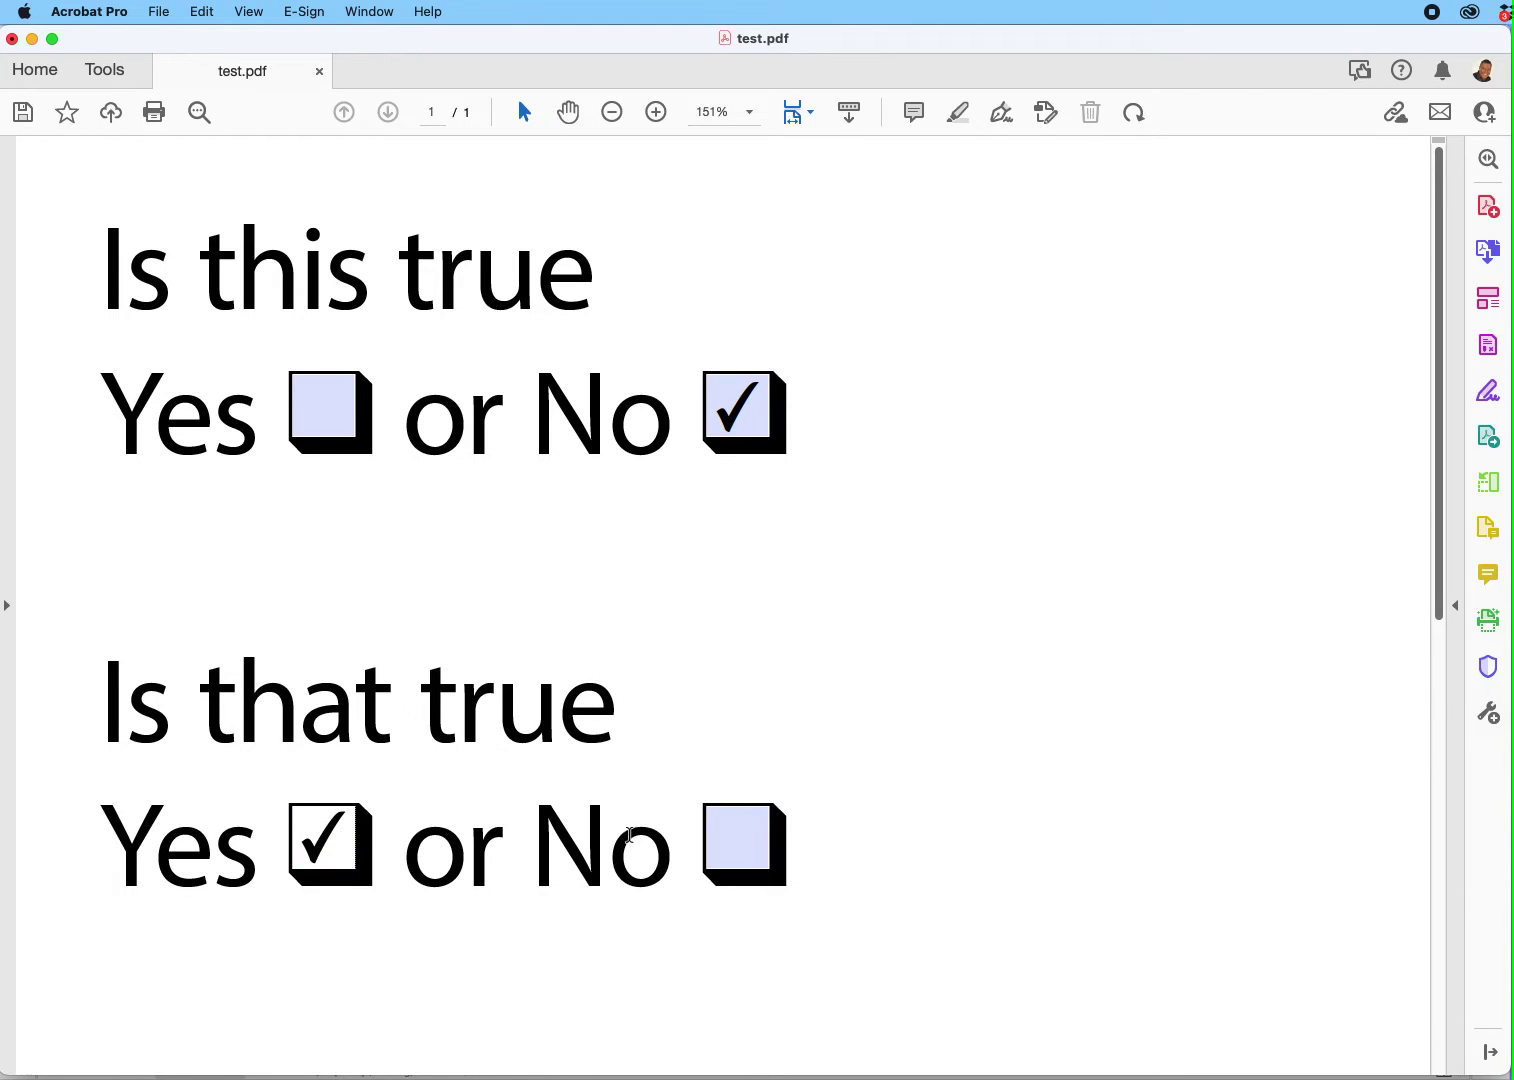
pyautogui.click(733, 861)
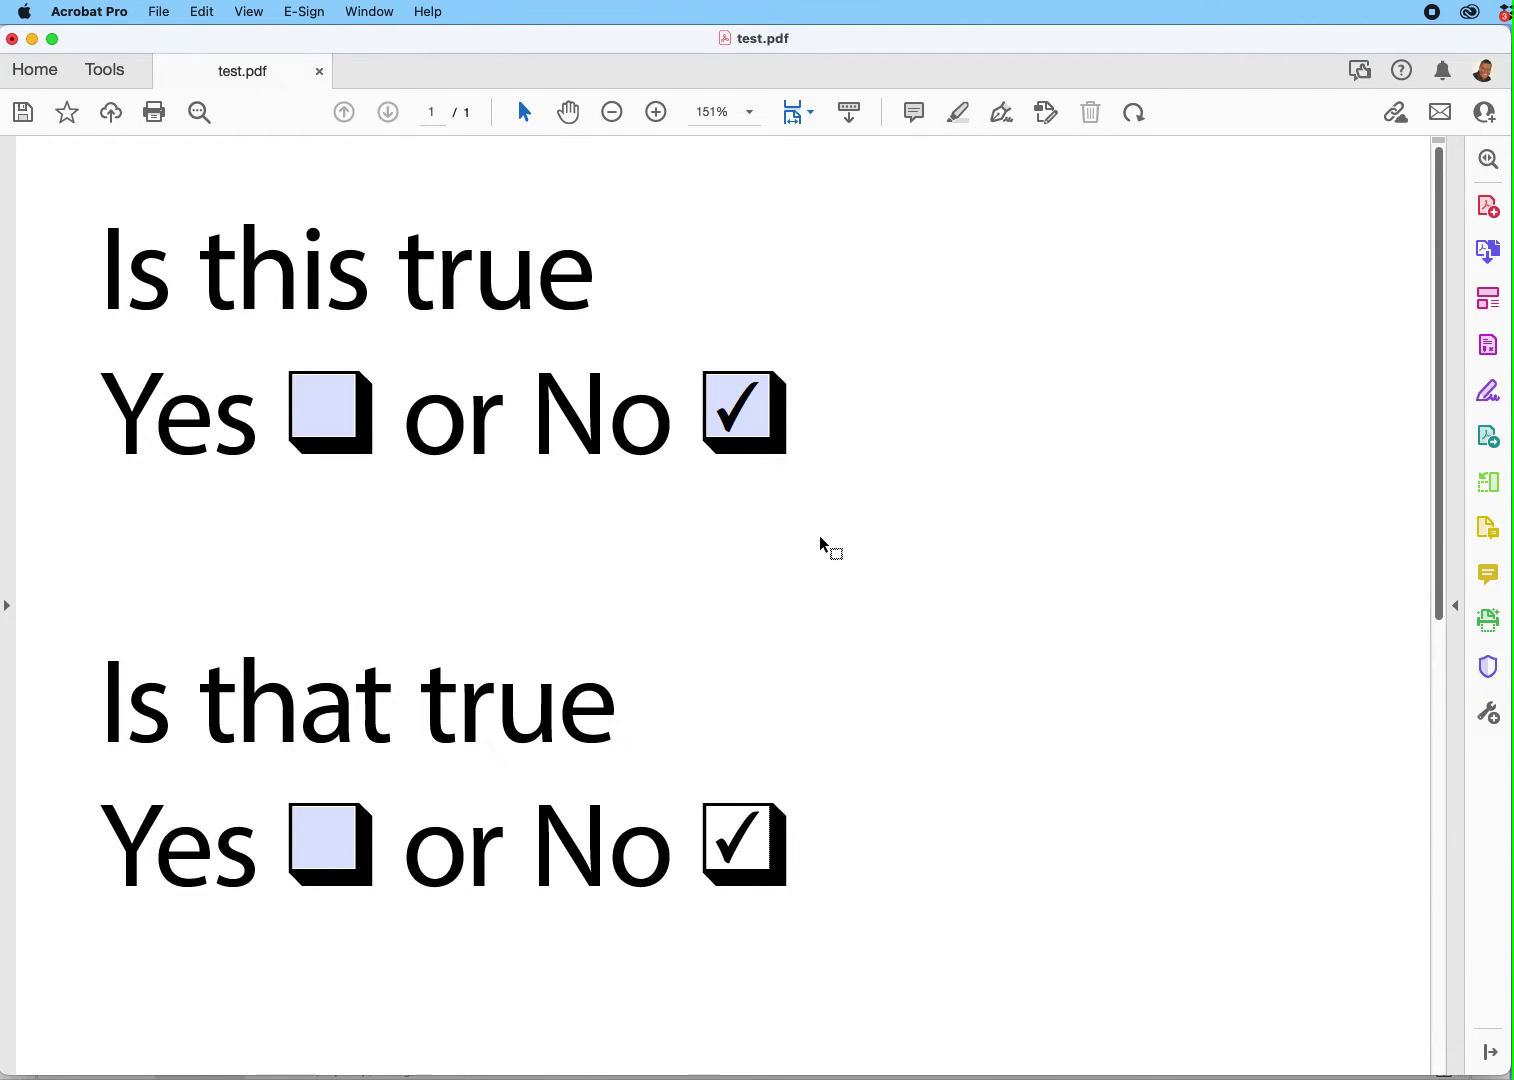
# Step: Close test.pdf without saving and return to InDesign
pyautogui.press('super+w')
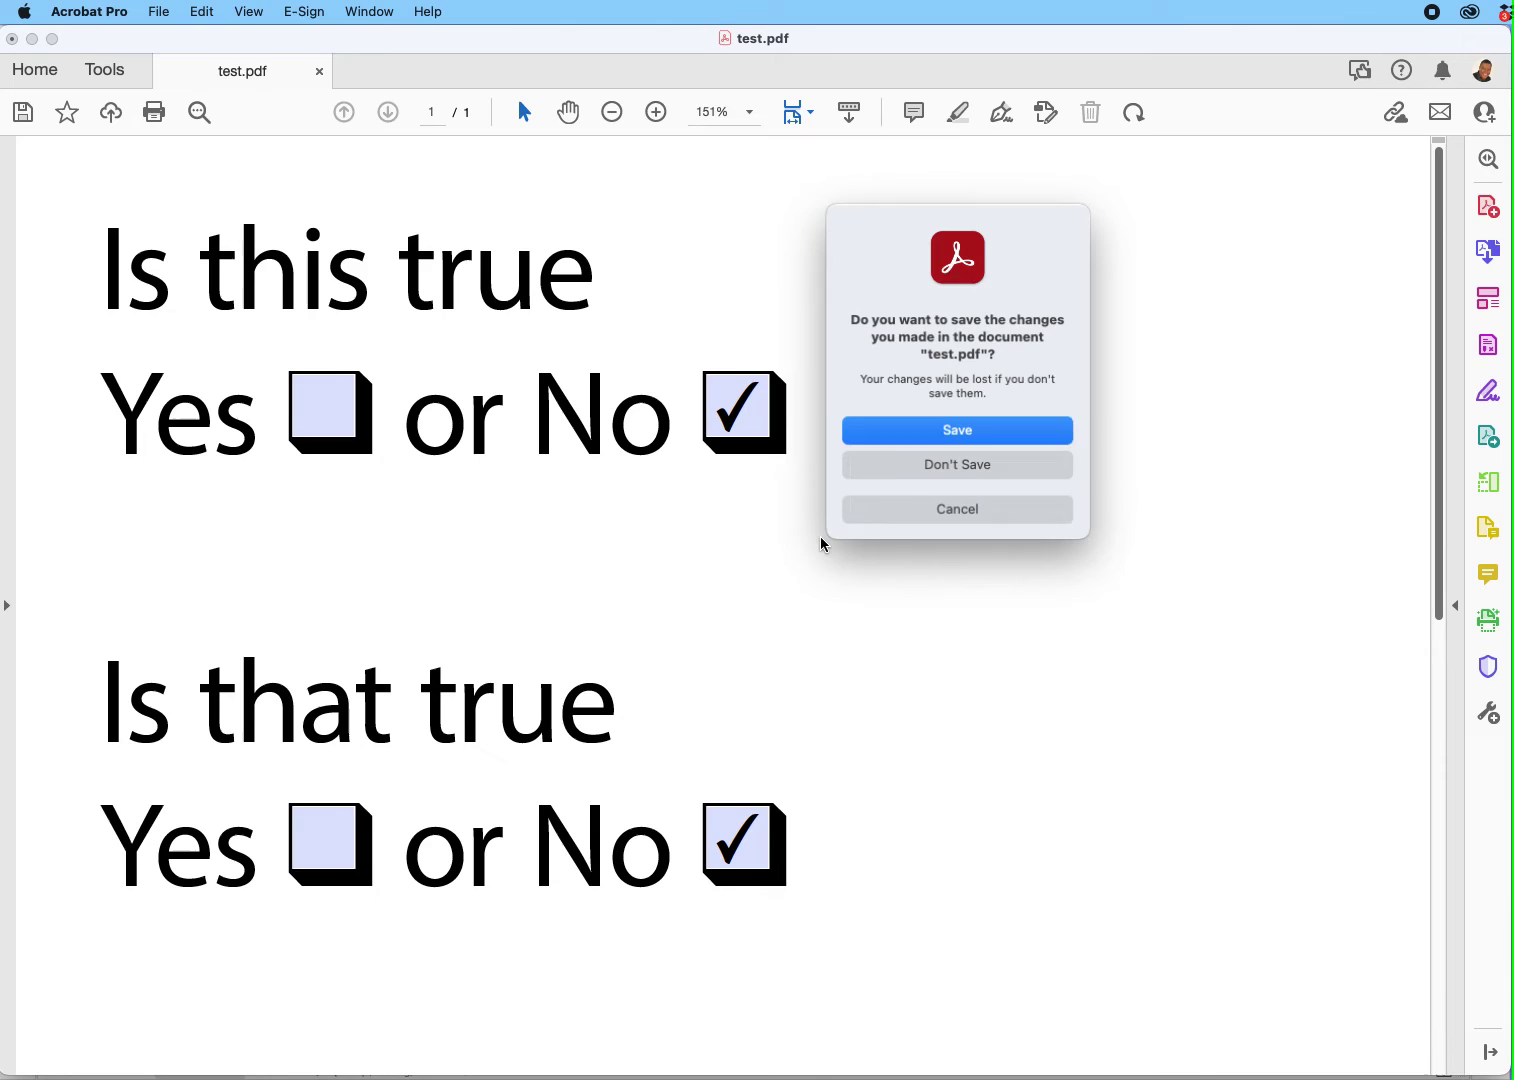
pyautogui.click(945, 462)
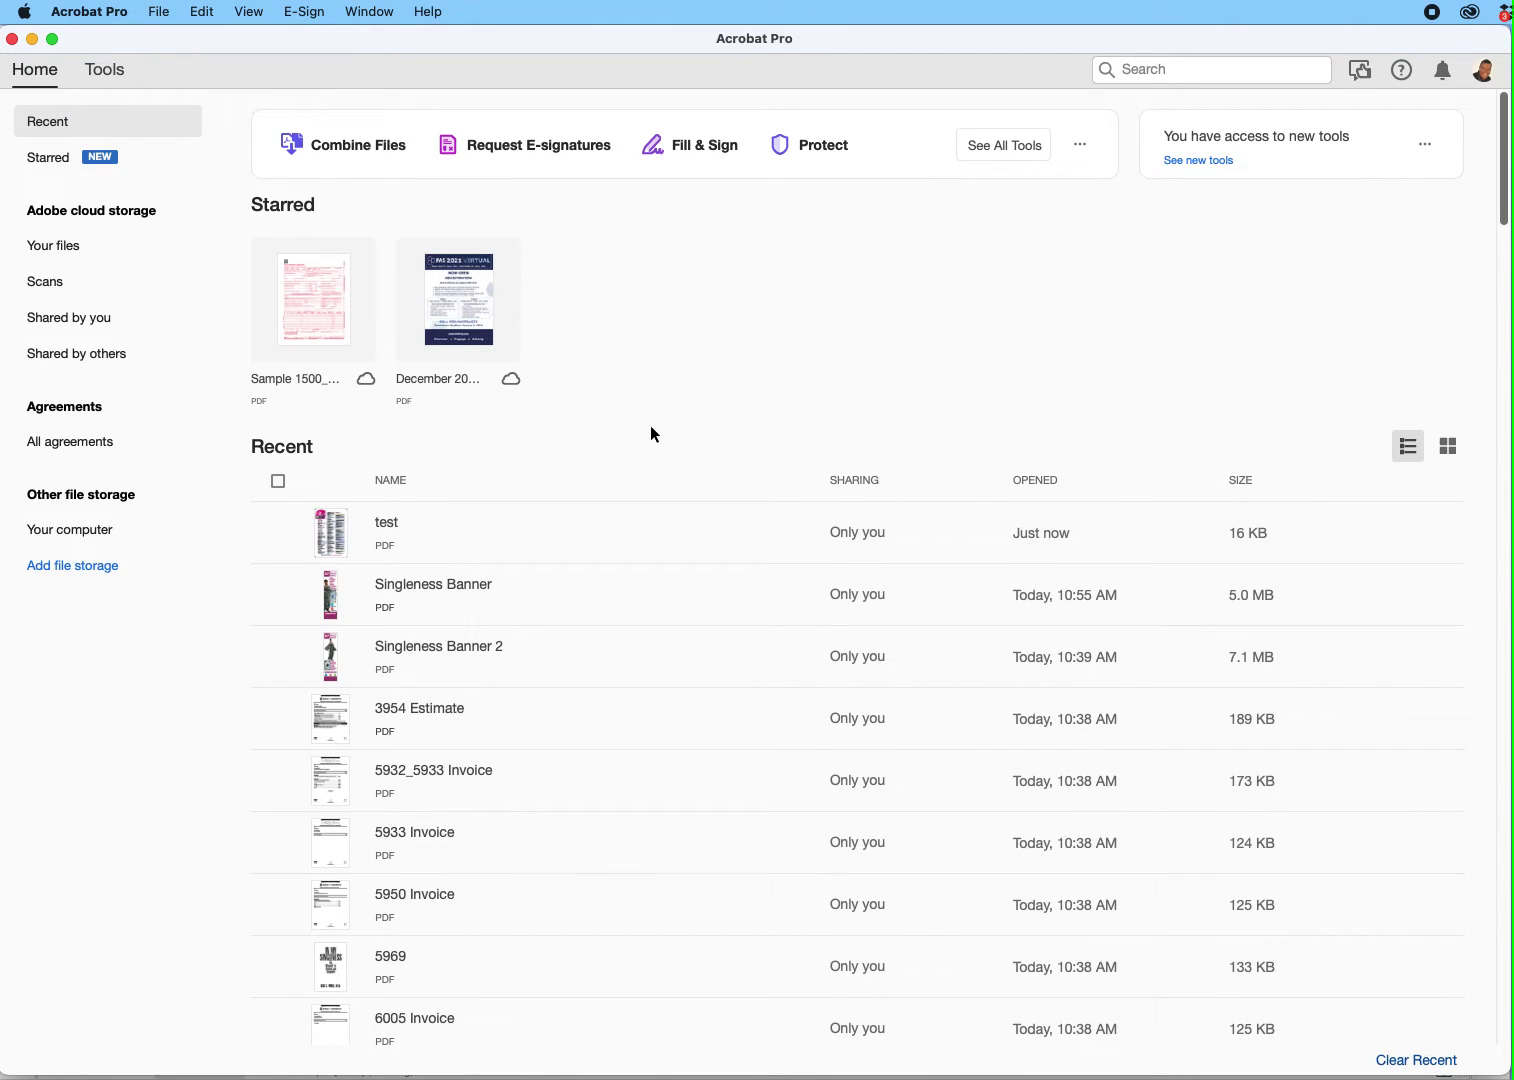
pyautogui.press('super+Tab')
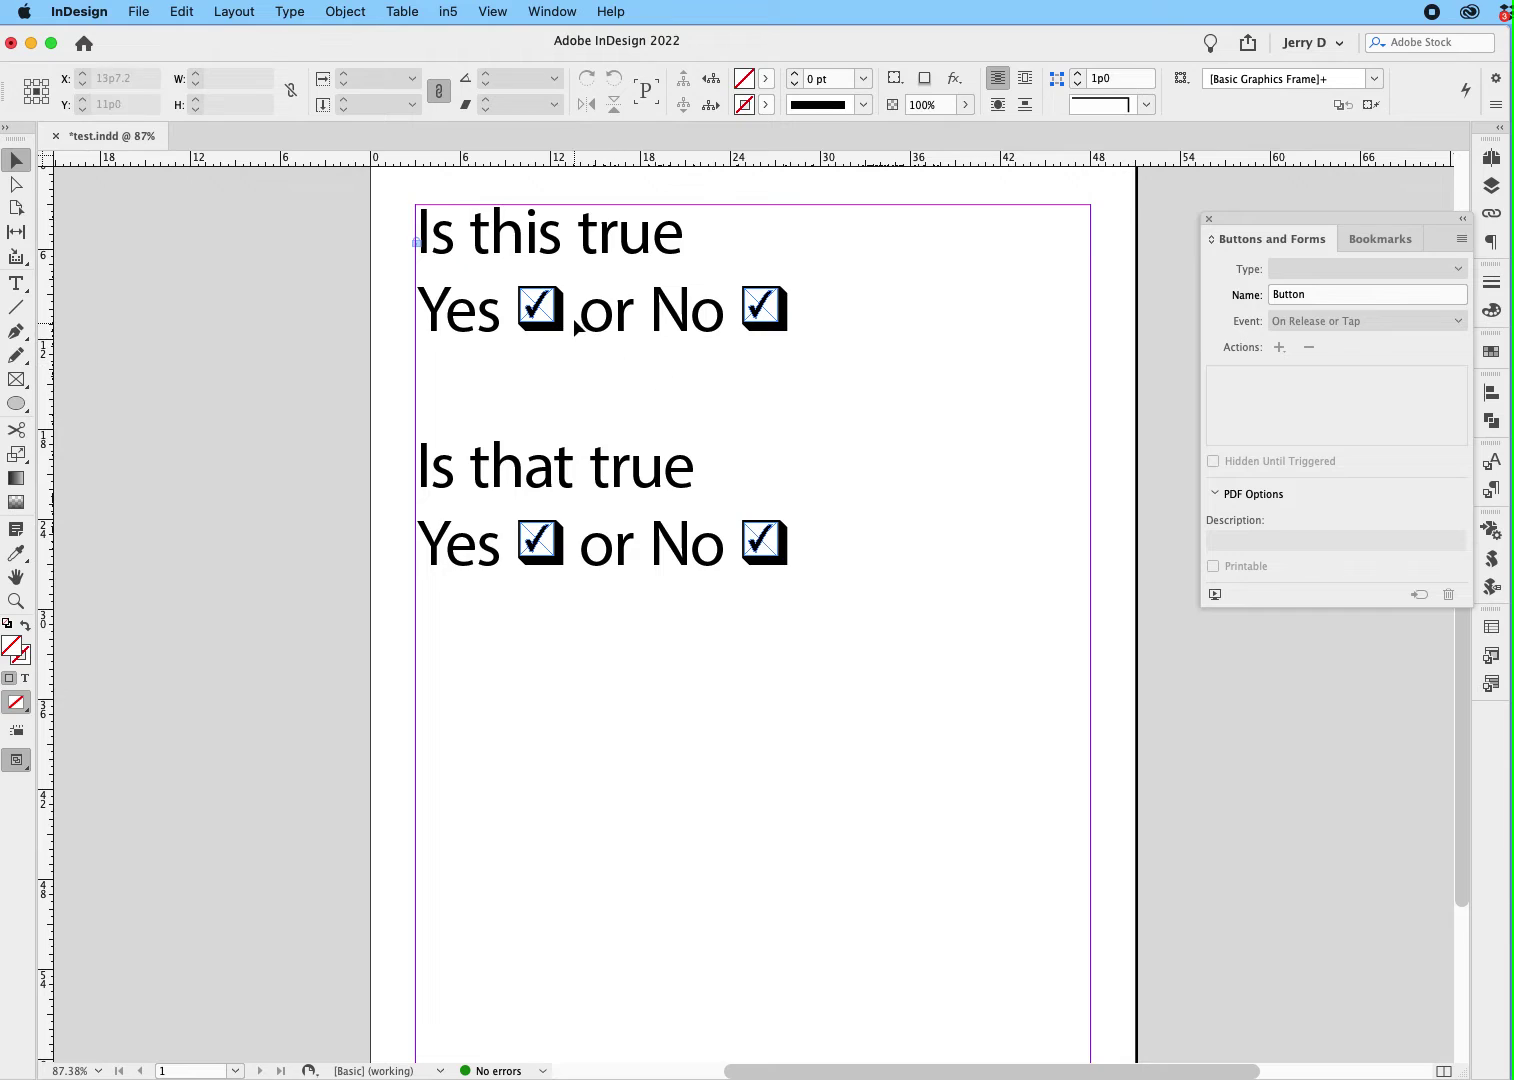
# Step: Give the first question's Yes and No checkboxes the values Up and Down
pyautogui.click(540, 313)
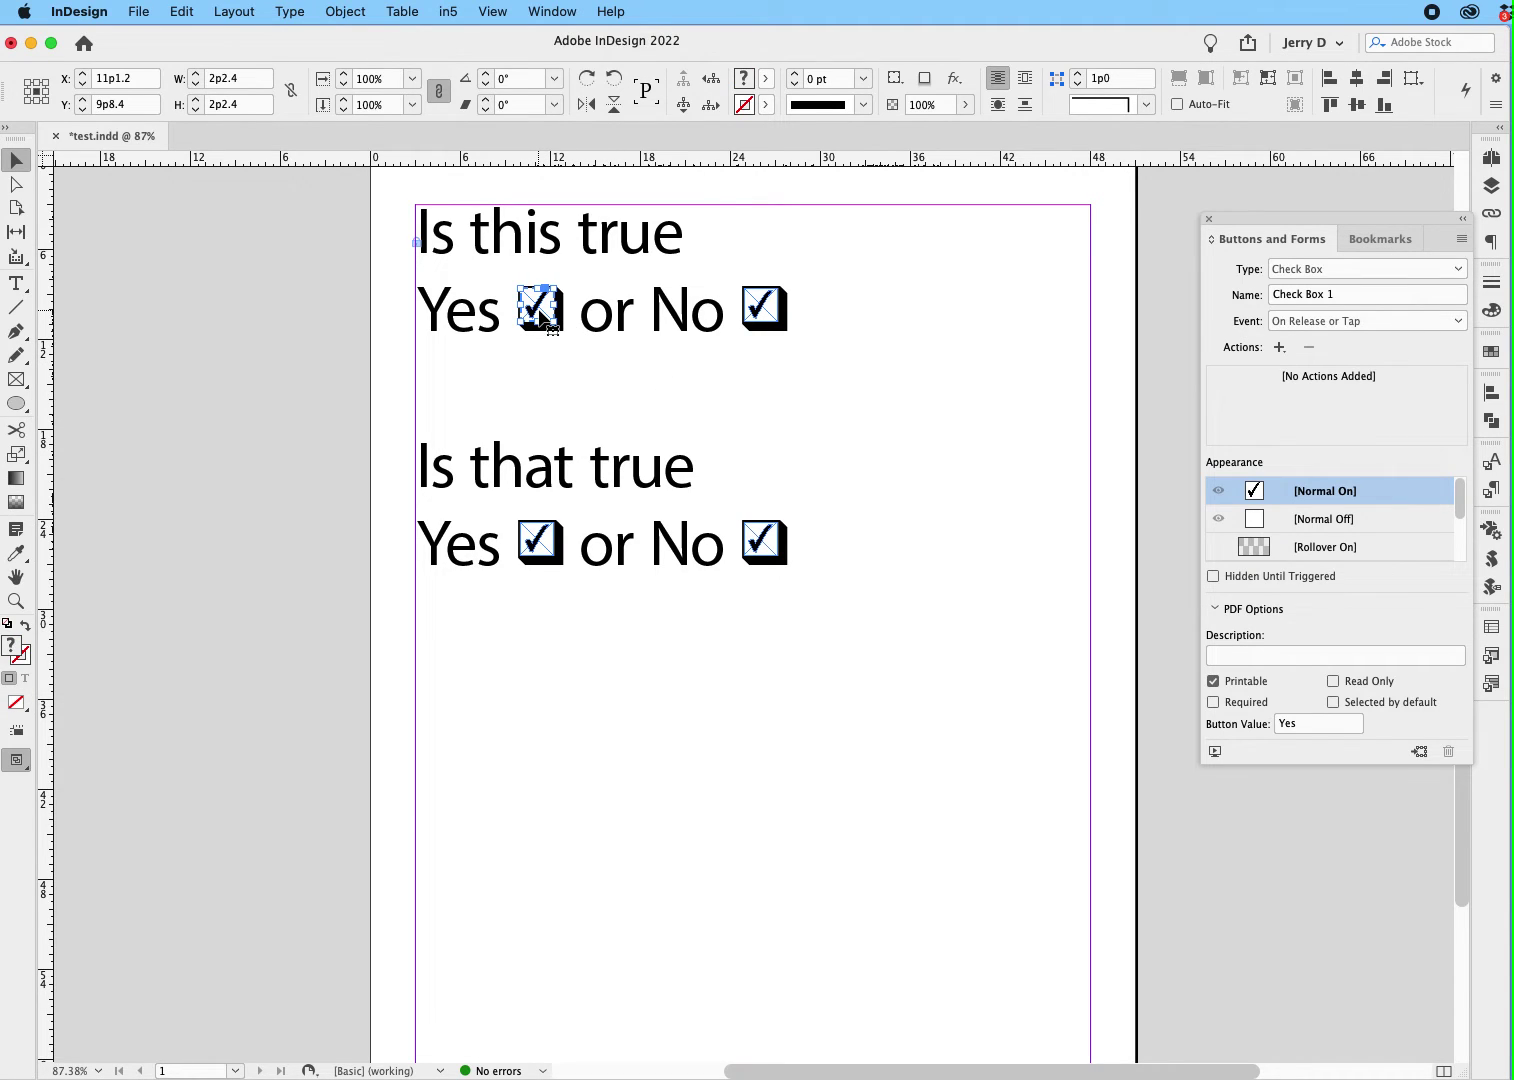
pyautogui.click(1300, 724)
pyautogui.write('Up')
pyautogui.click(779, 321)
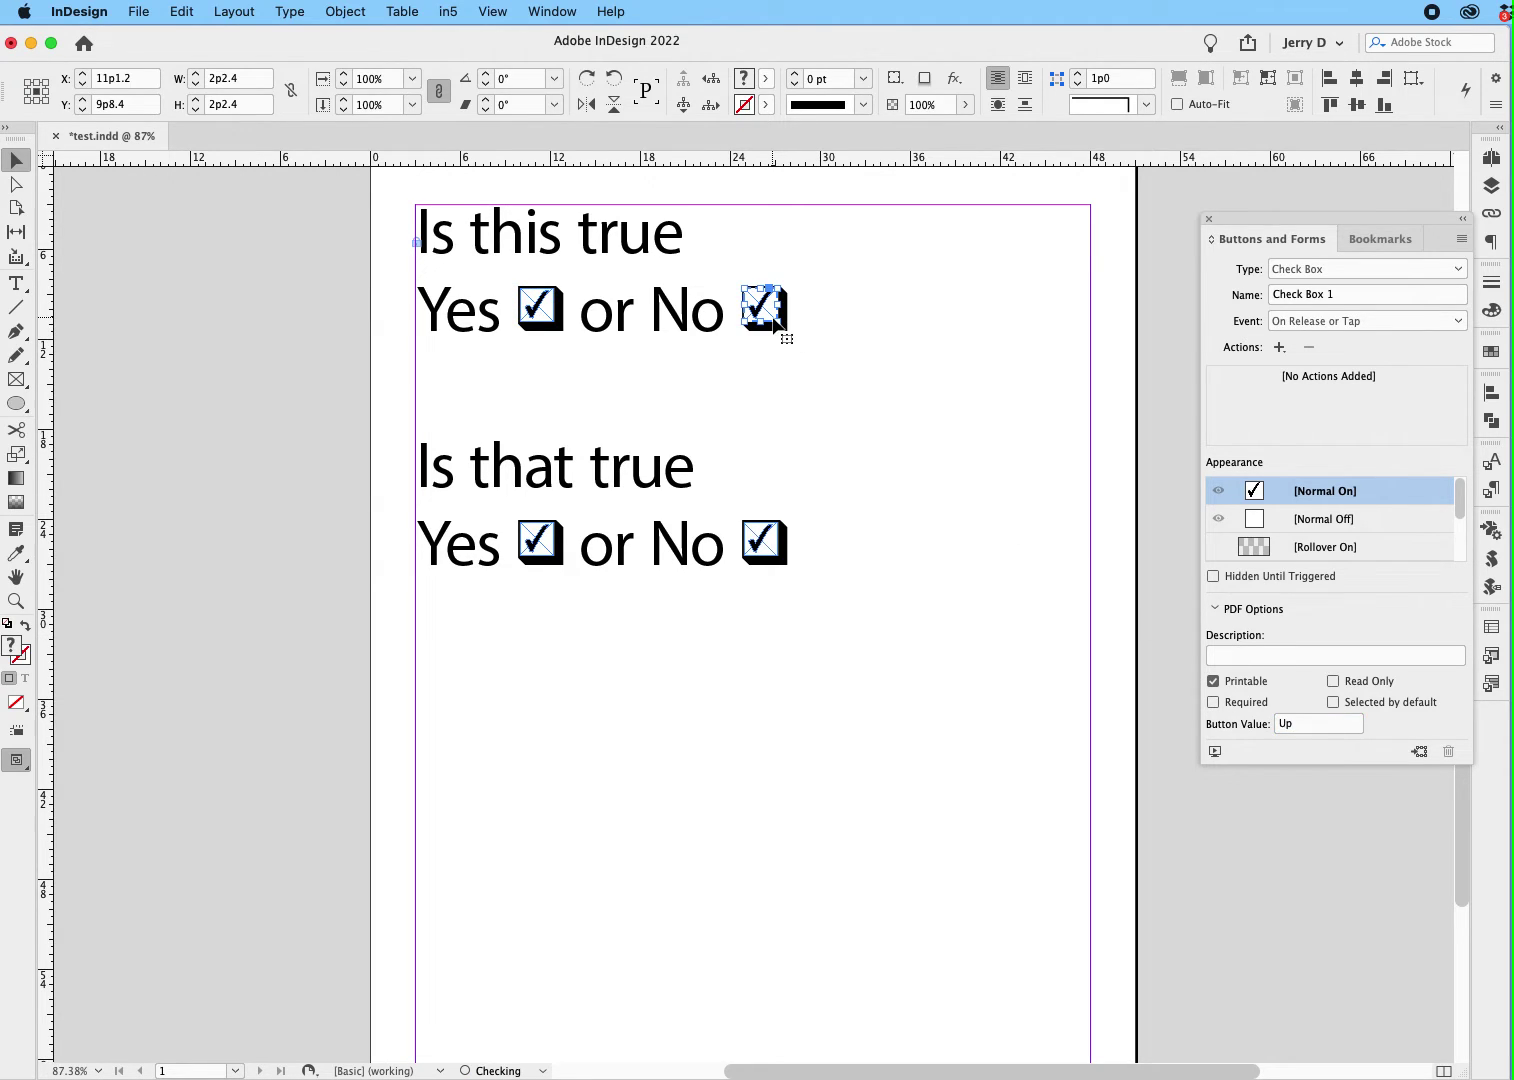
pyautogui.click(1285, 723)
pyautogui.write('Down')
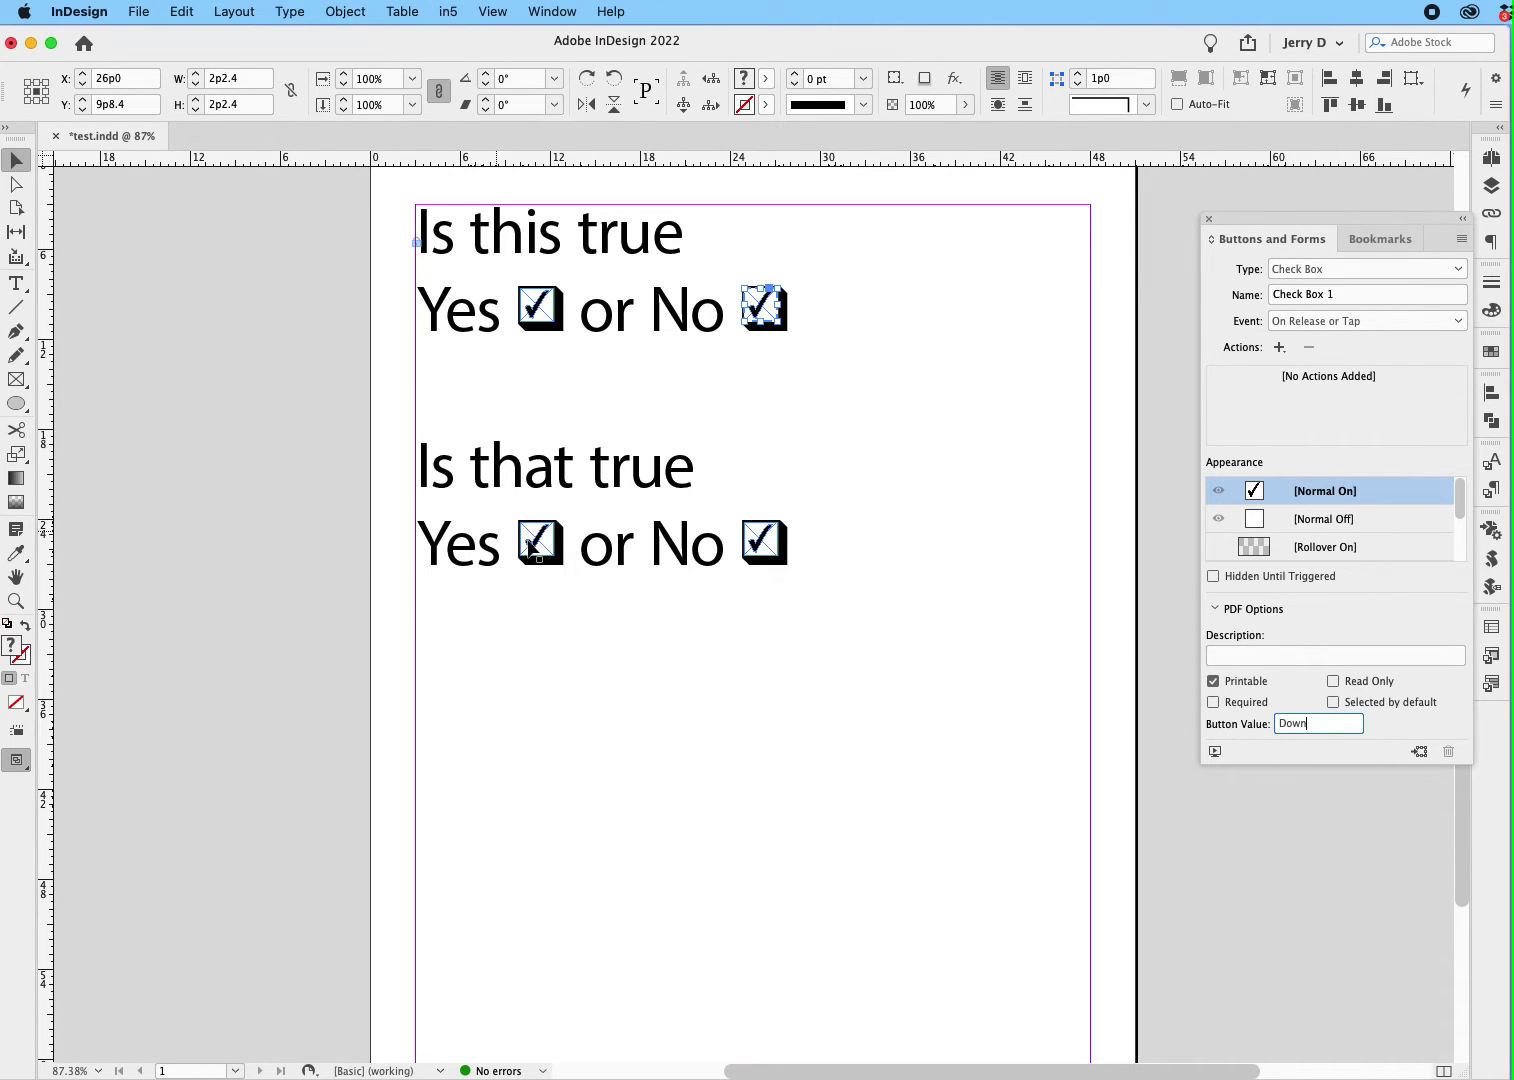
# Step: Give the second question's Yes and No checkboxes the values Right and Left
pyautogui.click(538, 546)
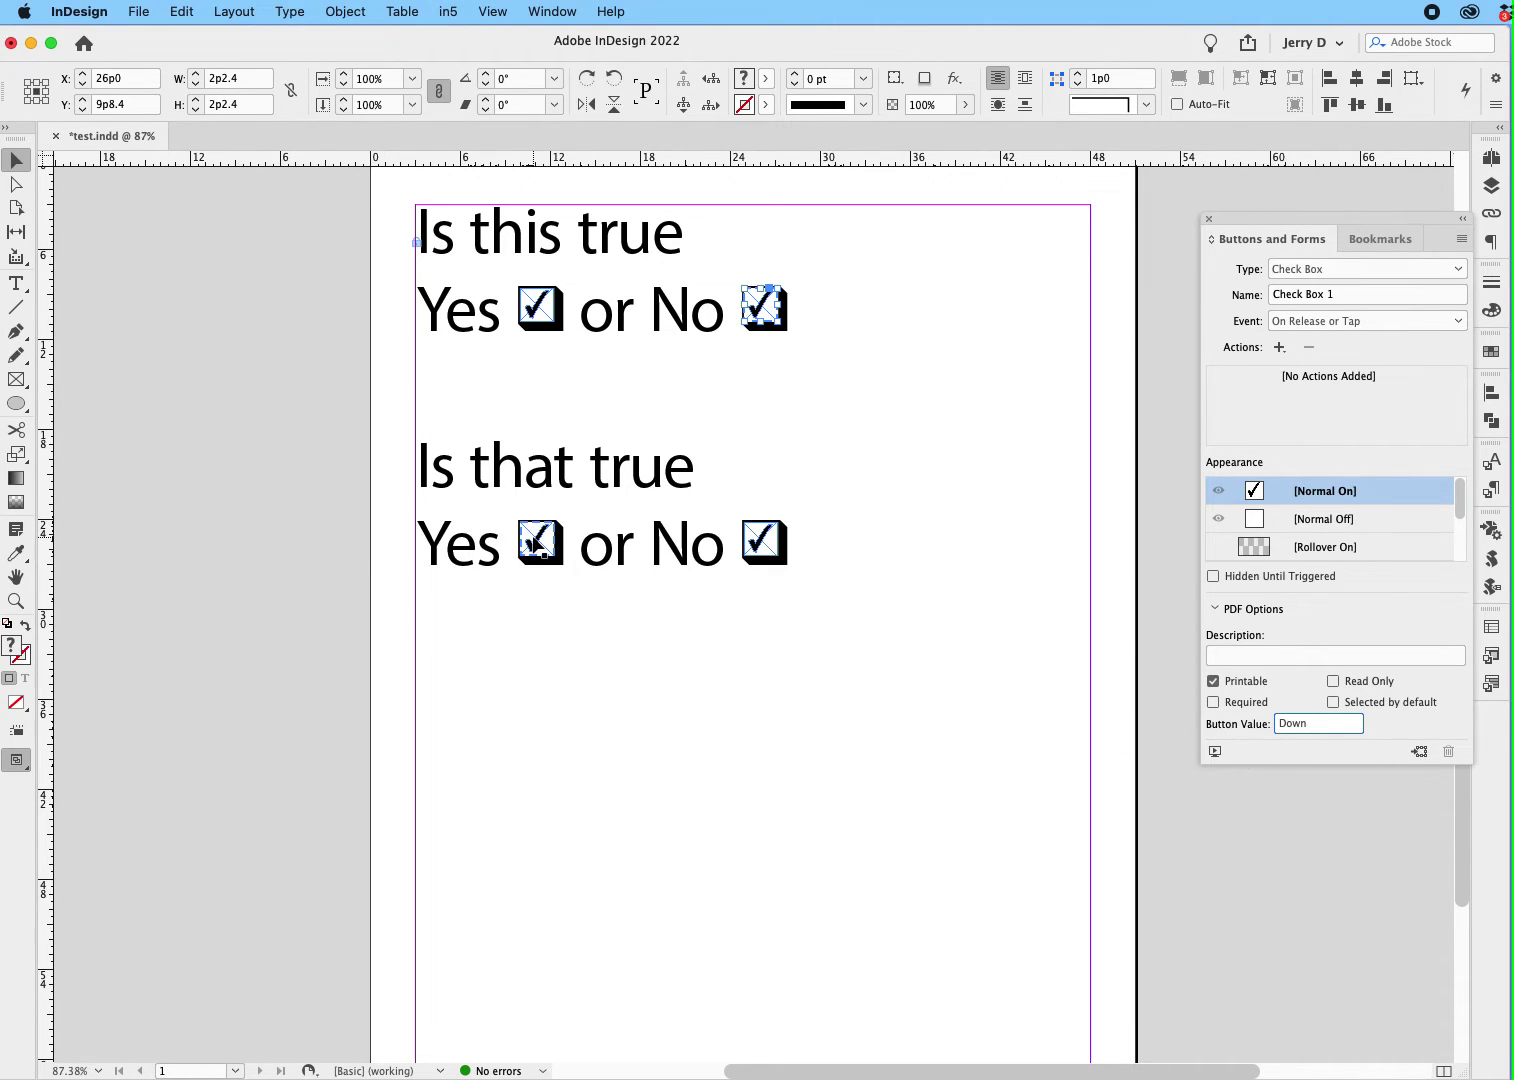
pyautogui.click(1305, 724)
pyautogui.write('Right')
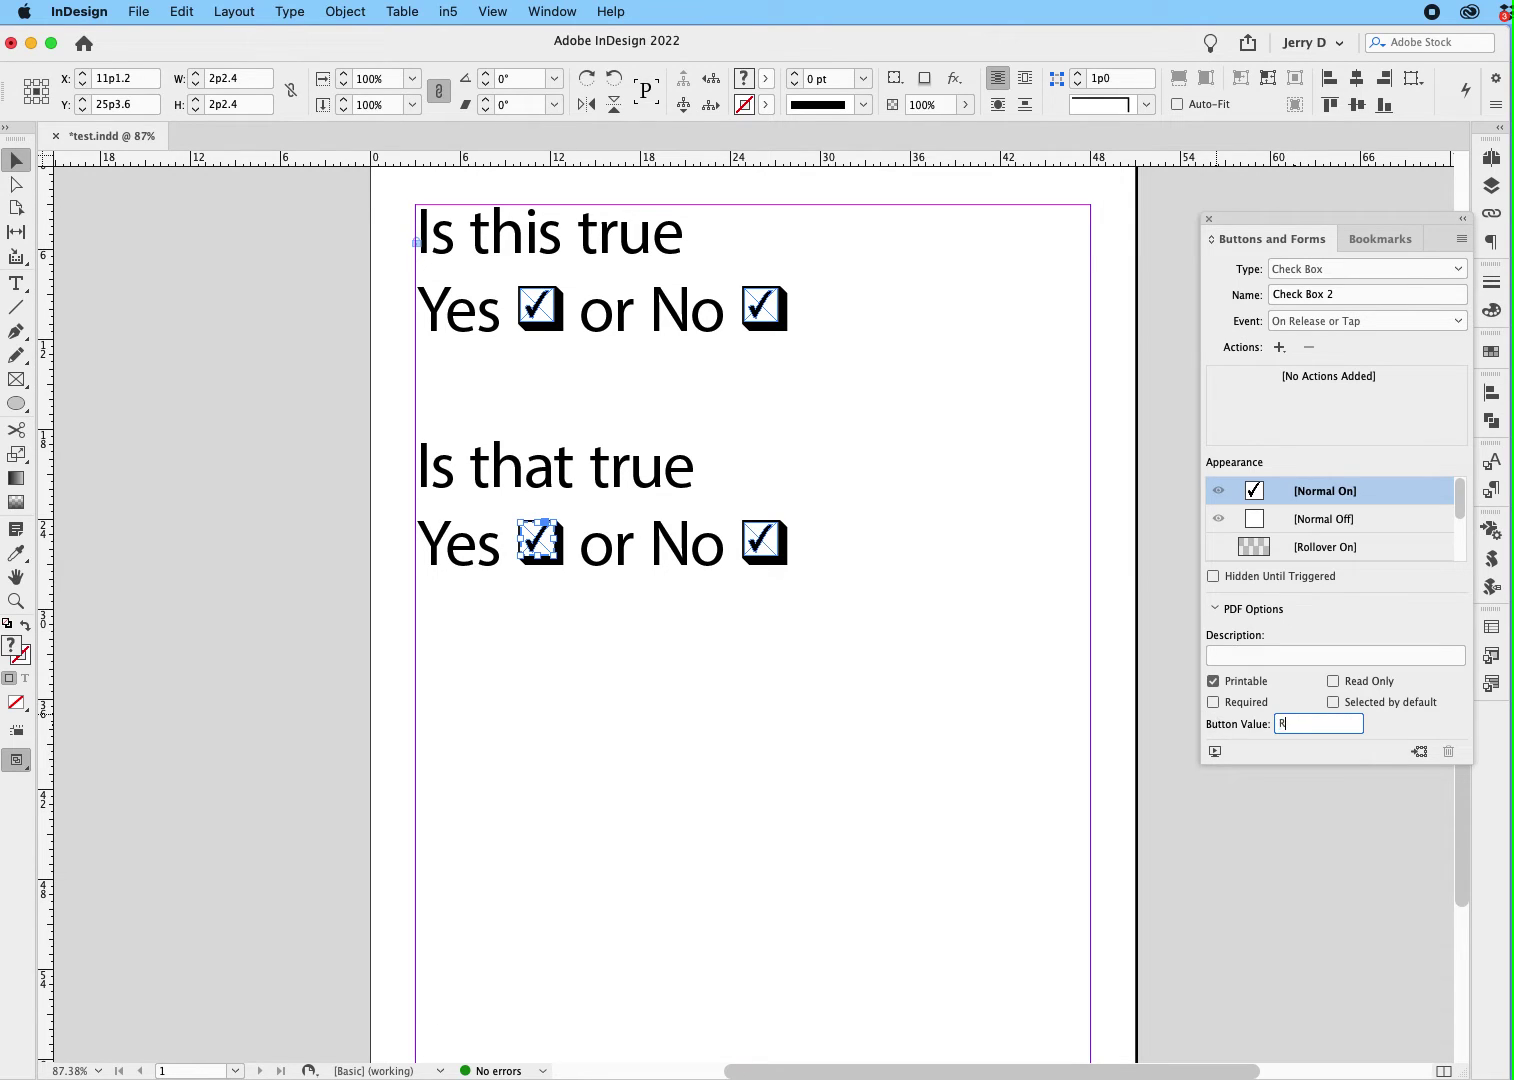
pyautogui.click(773, 545)
pyautogui.click(1291, 725)
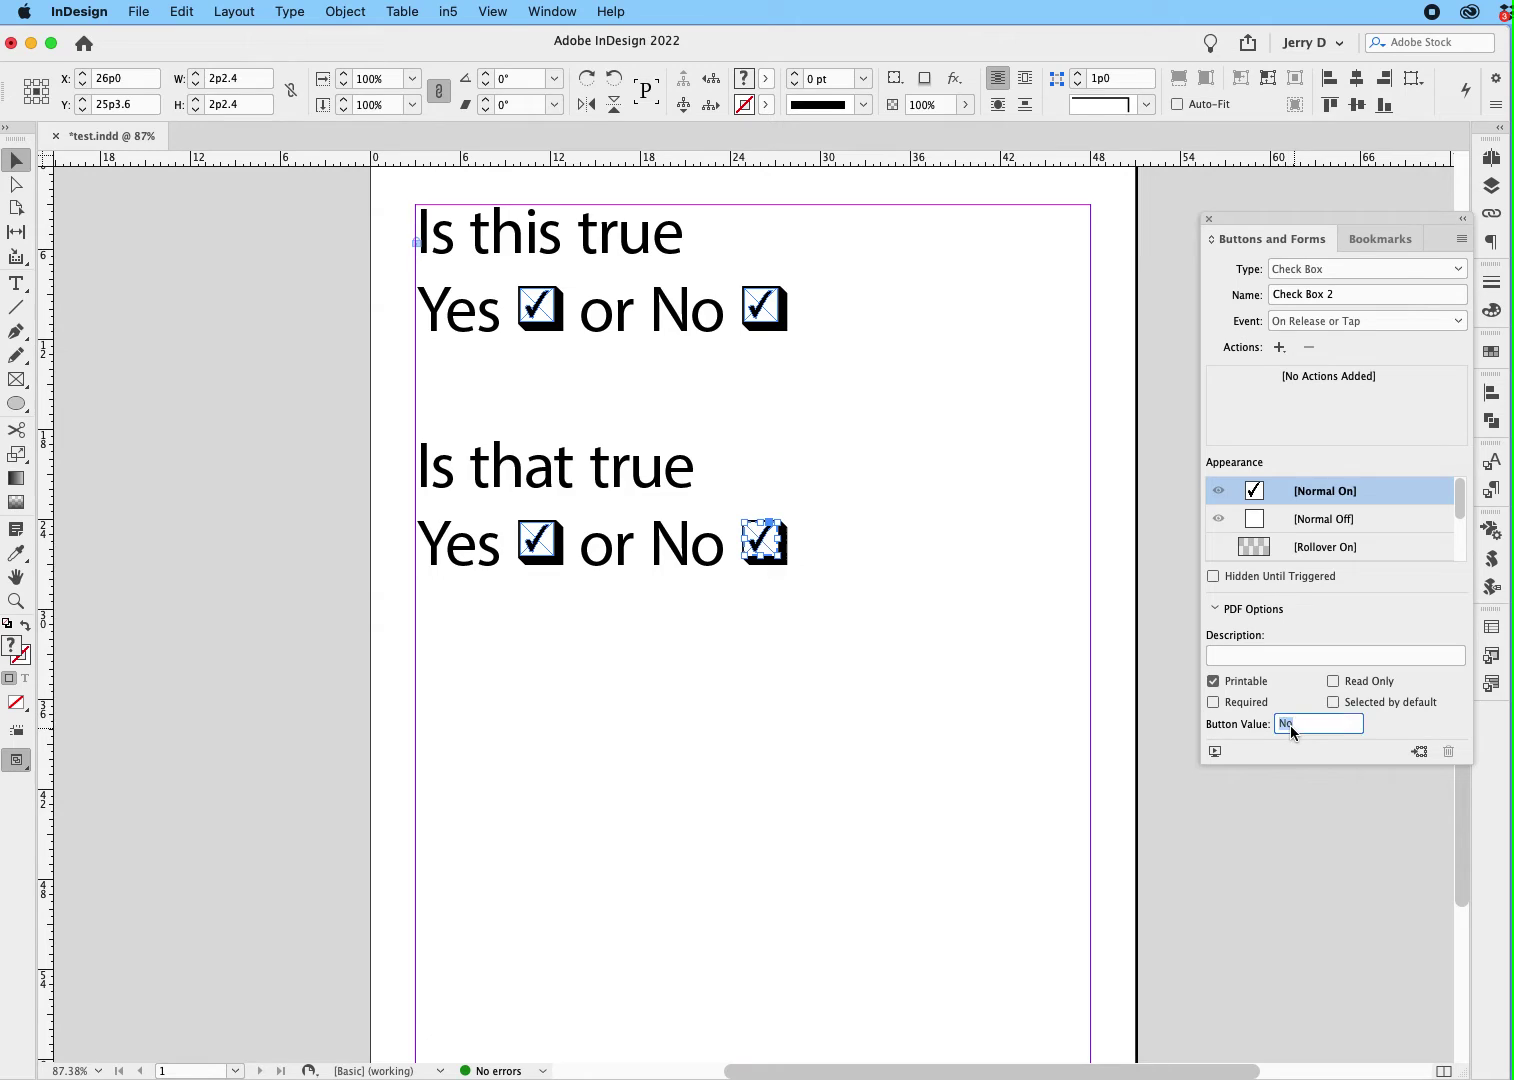
pyautogui.write('Left')
# Step: Review the button values of all four checkboxes
pyautogui.click(831, 563)
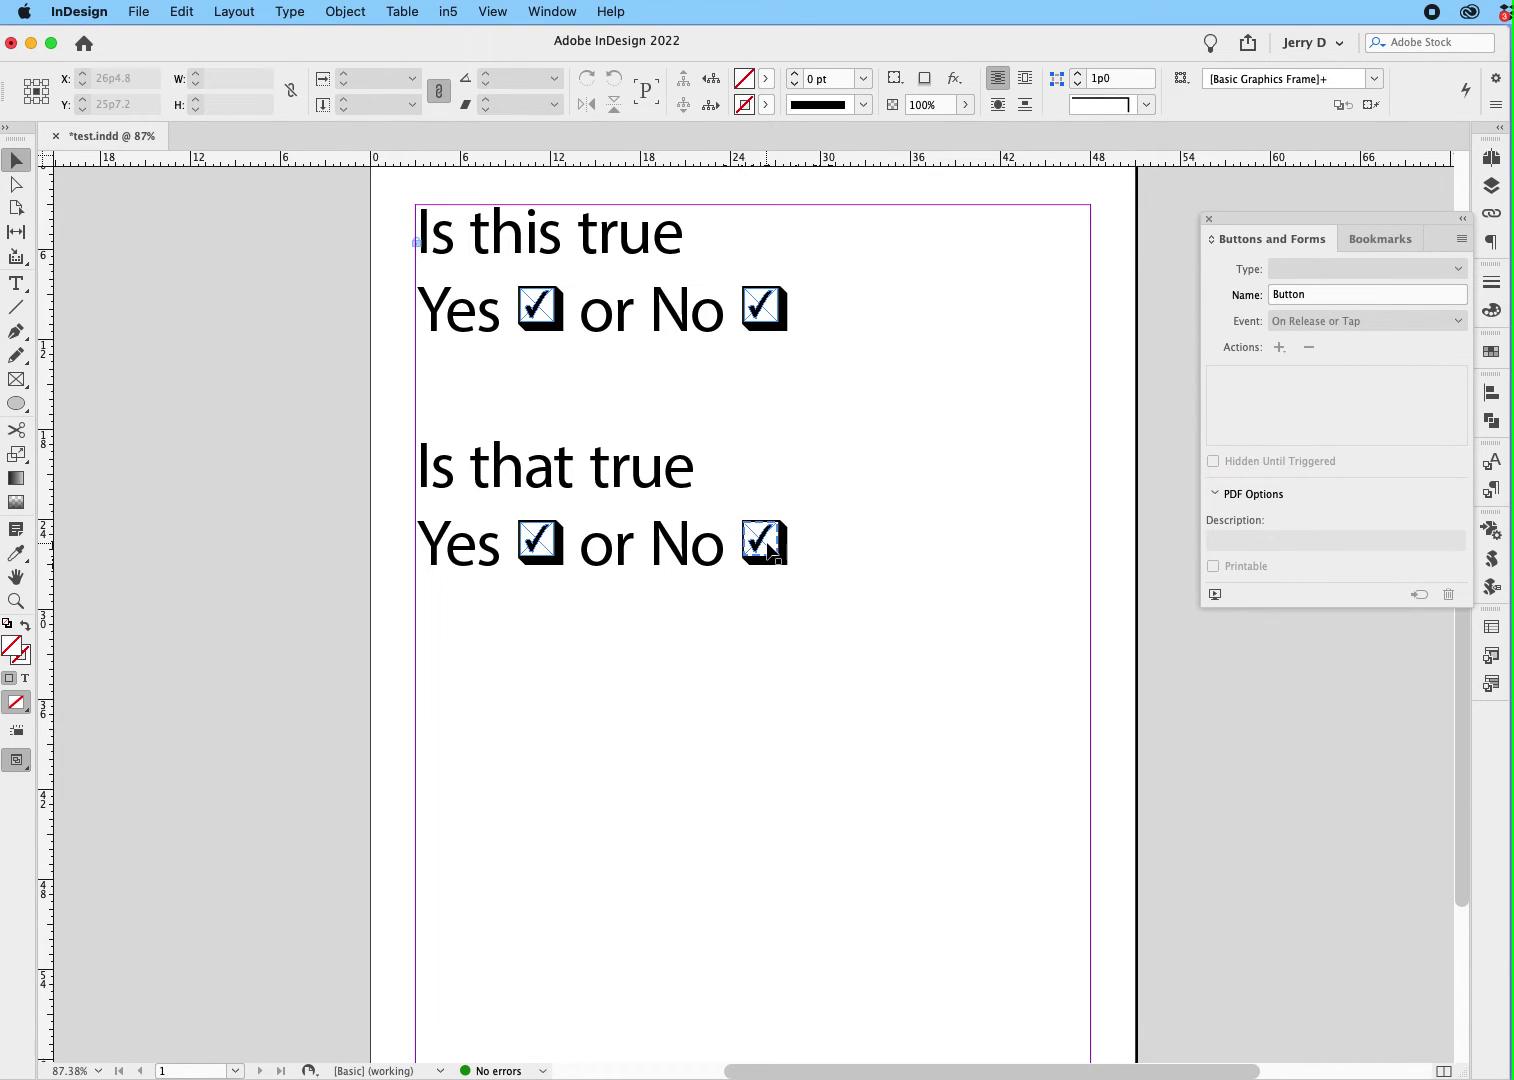
pyautogui.click(770, 548)
pyautogui.click(548, 548)
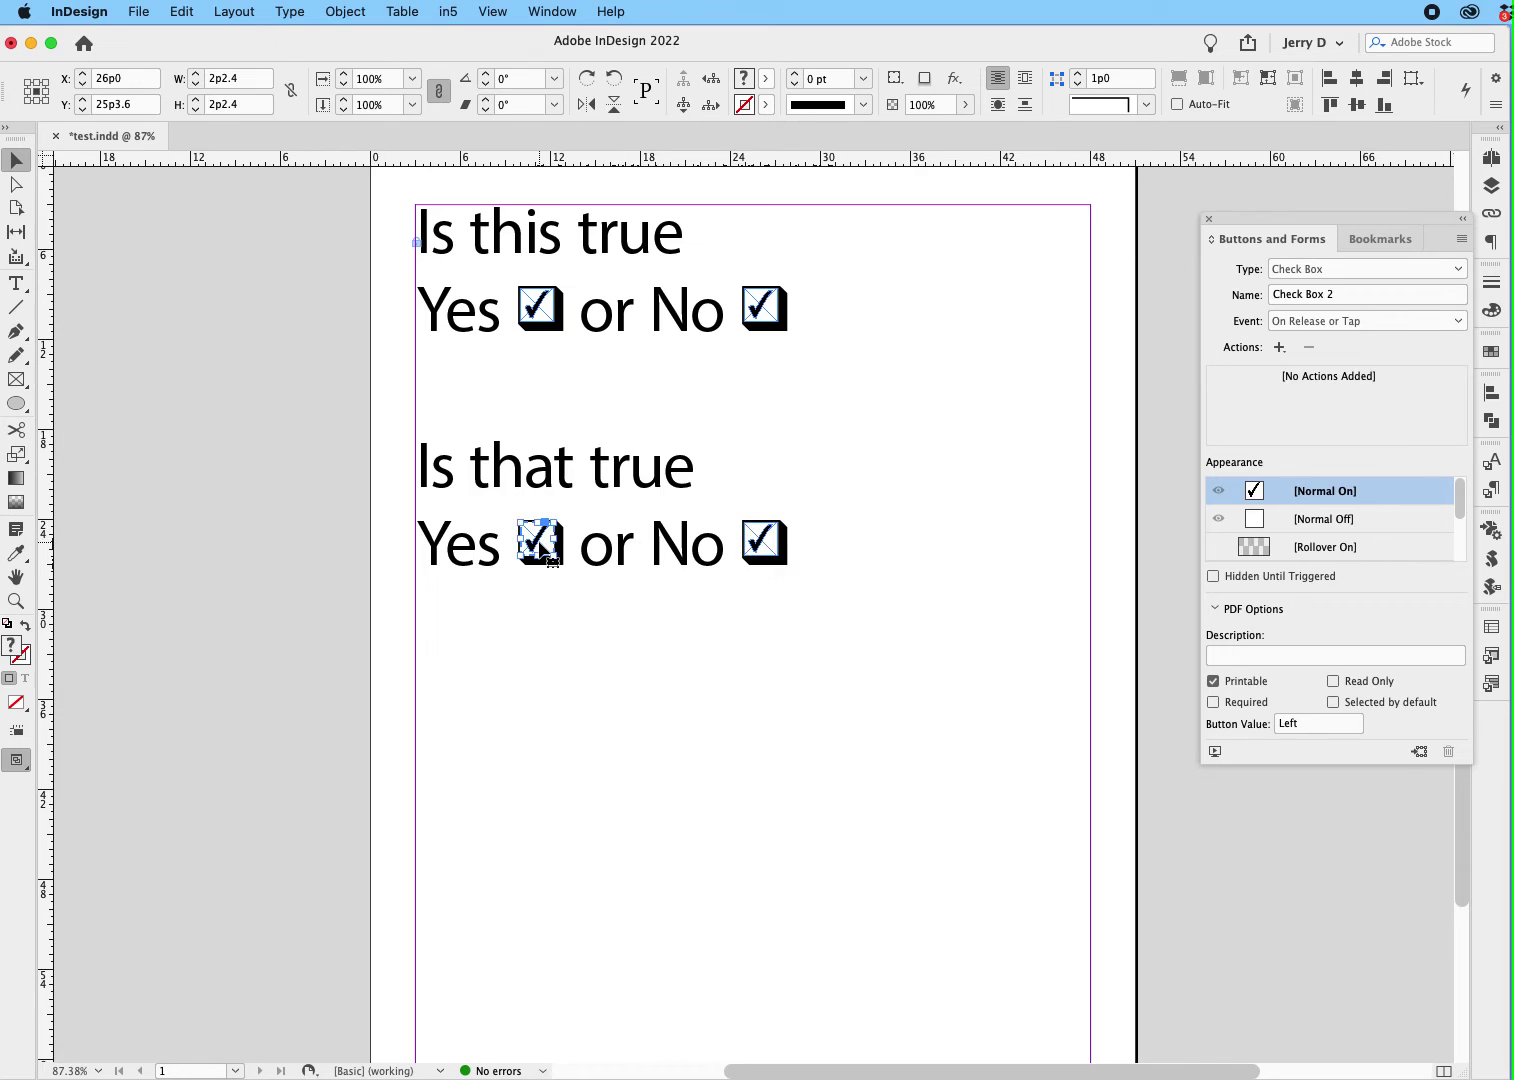
pyautogui.click(763, 320)
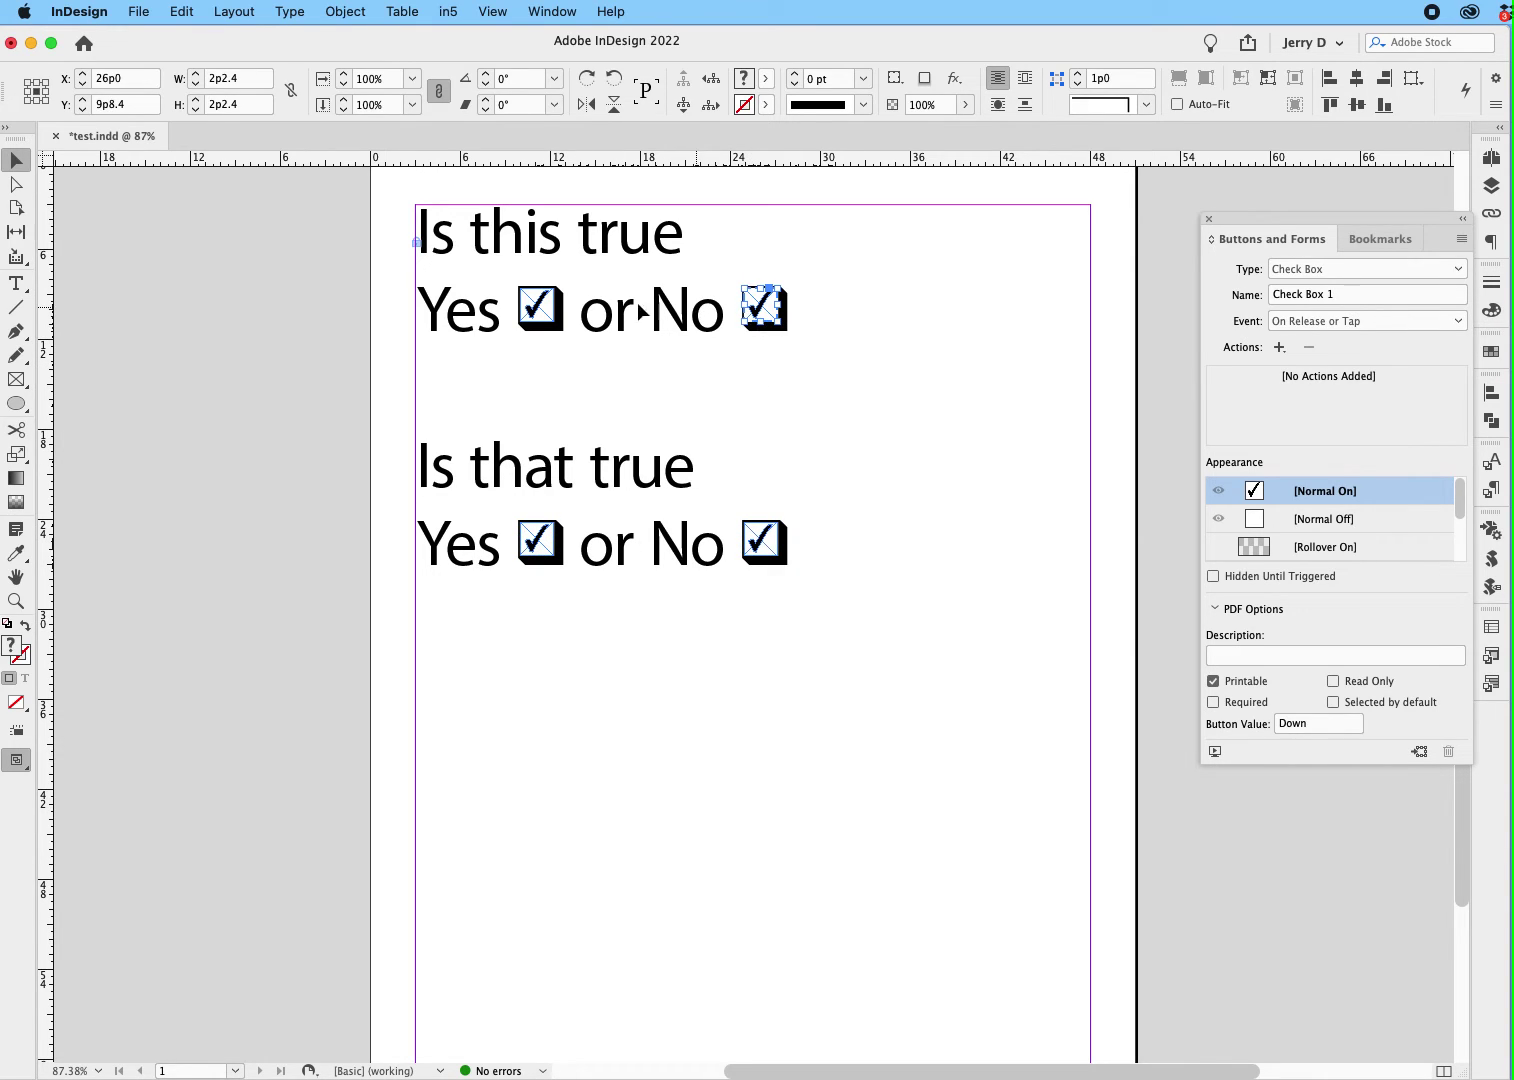
pyautogui.click(547, 319)
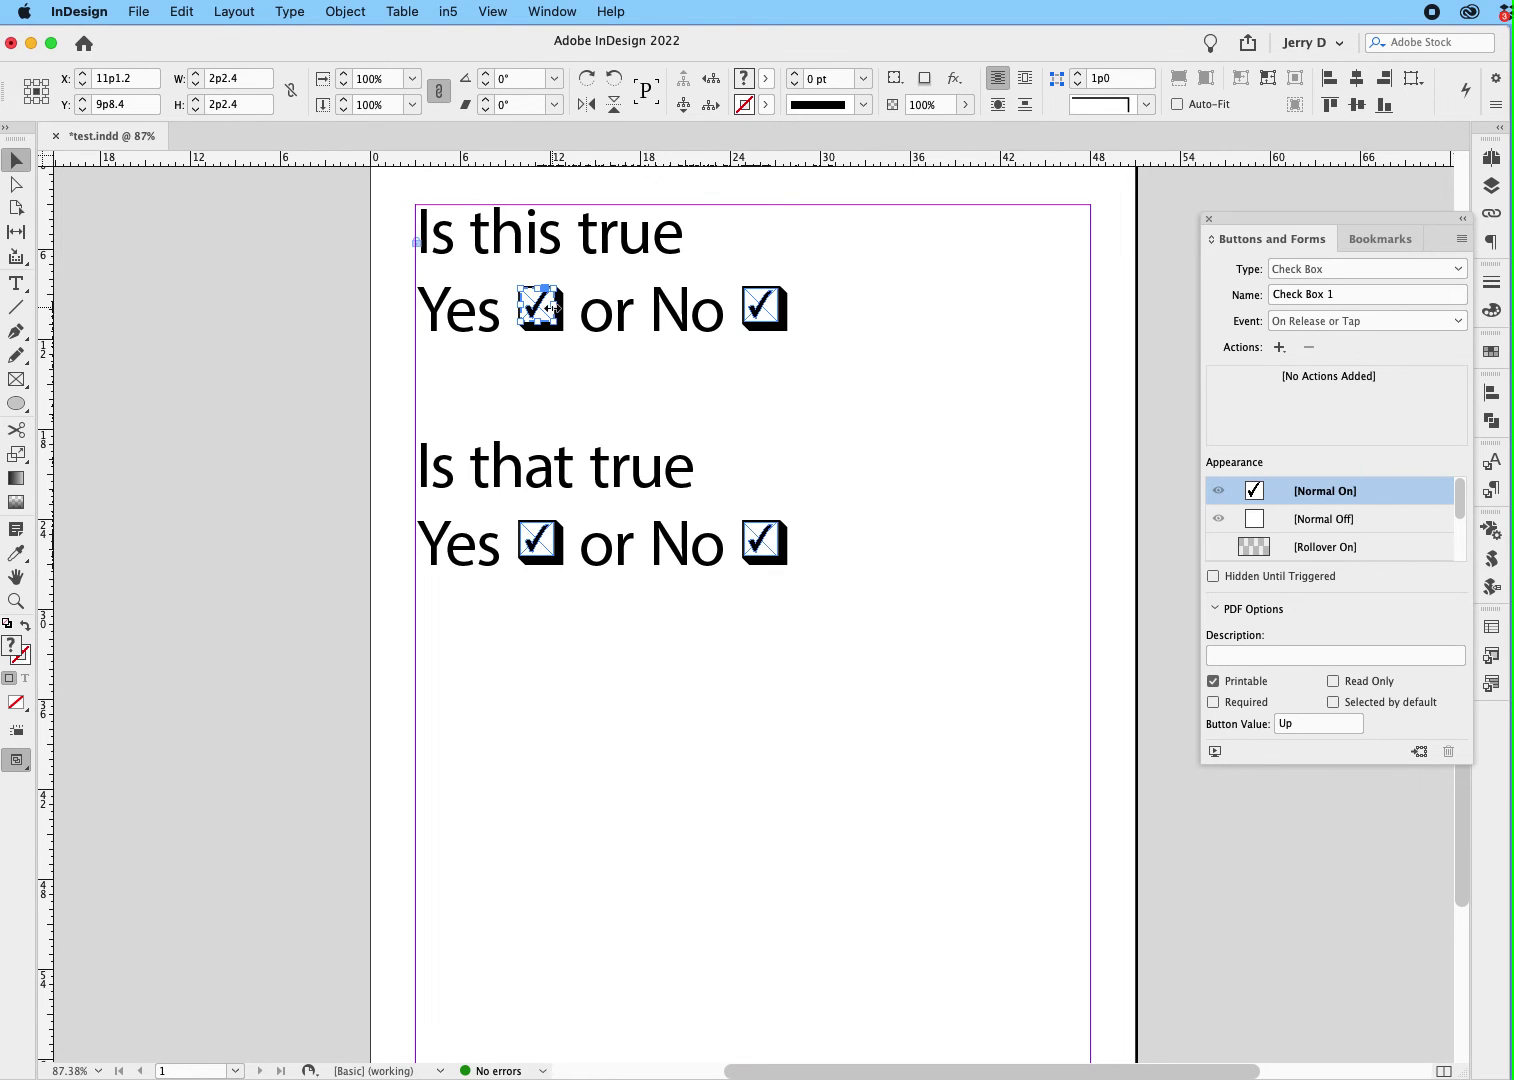
pyautogui.click(761, 311)
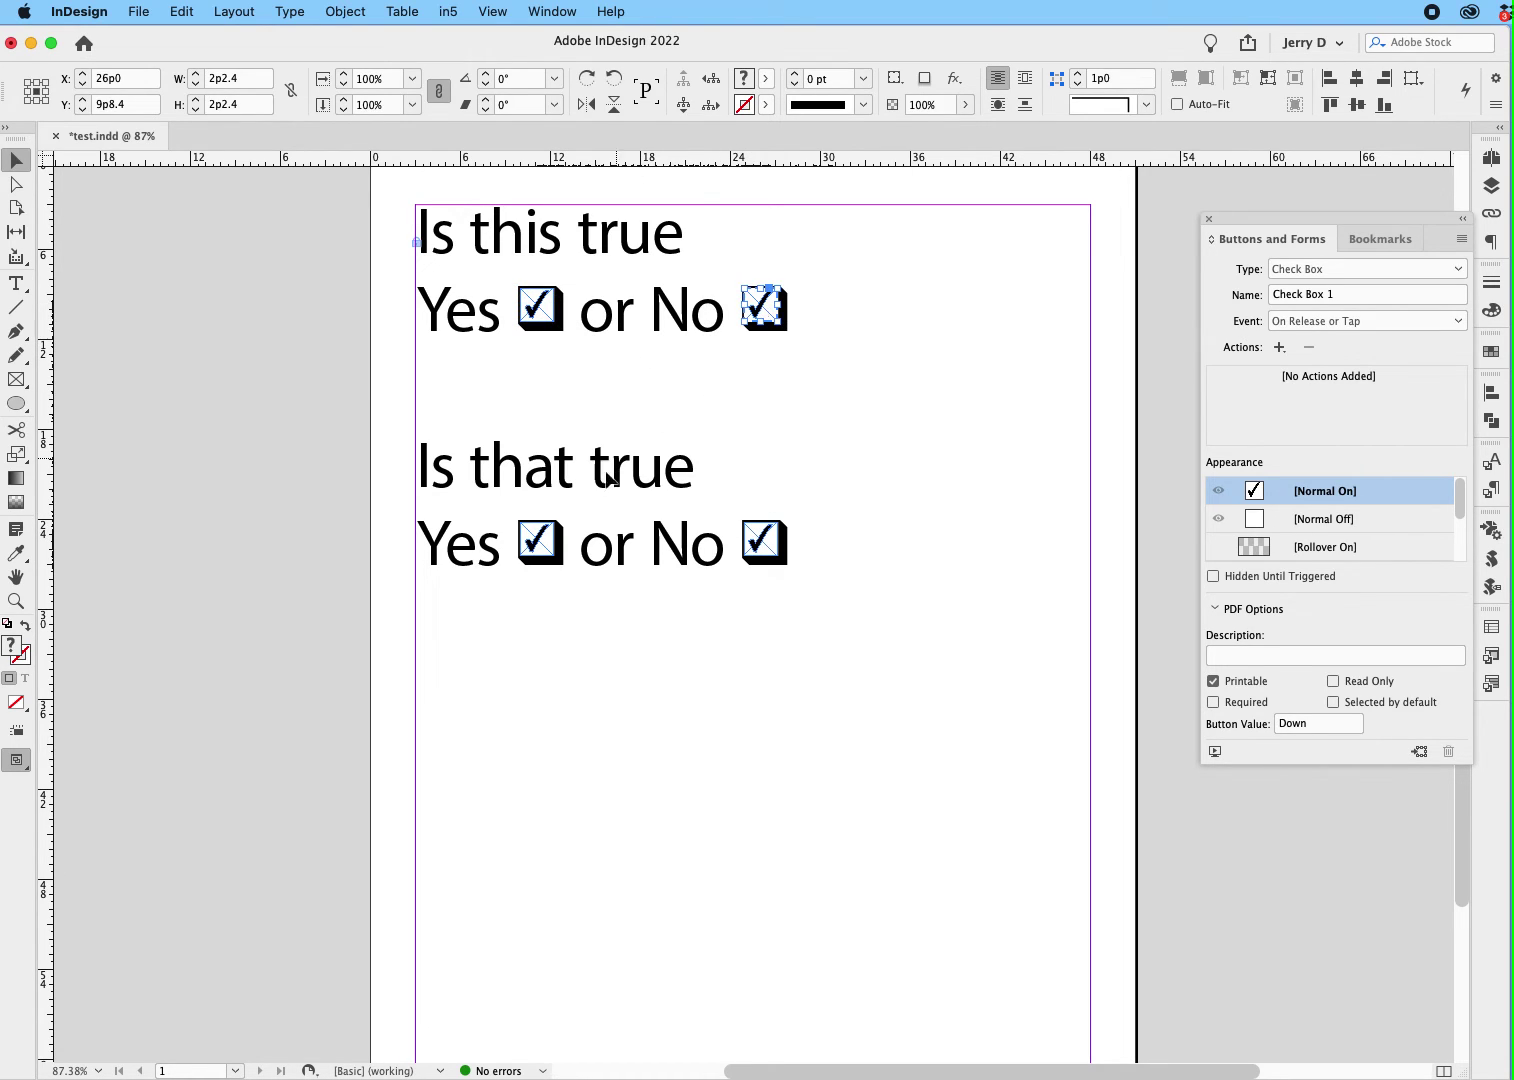
pyautogui.click(548, 540)
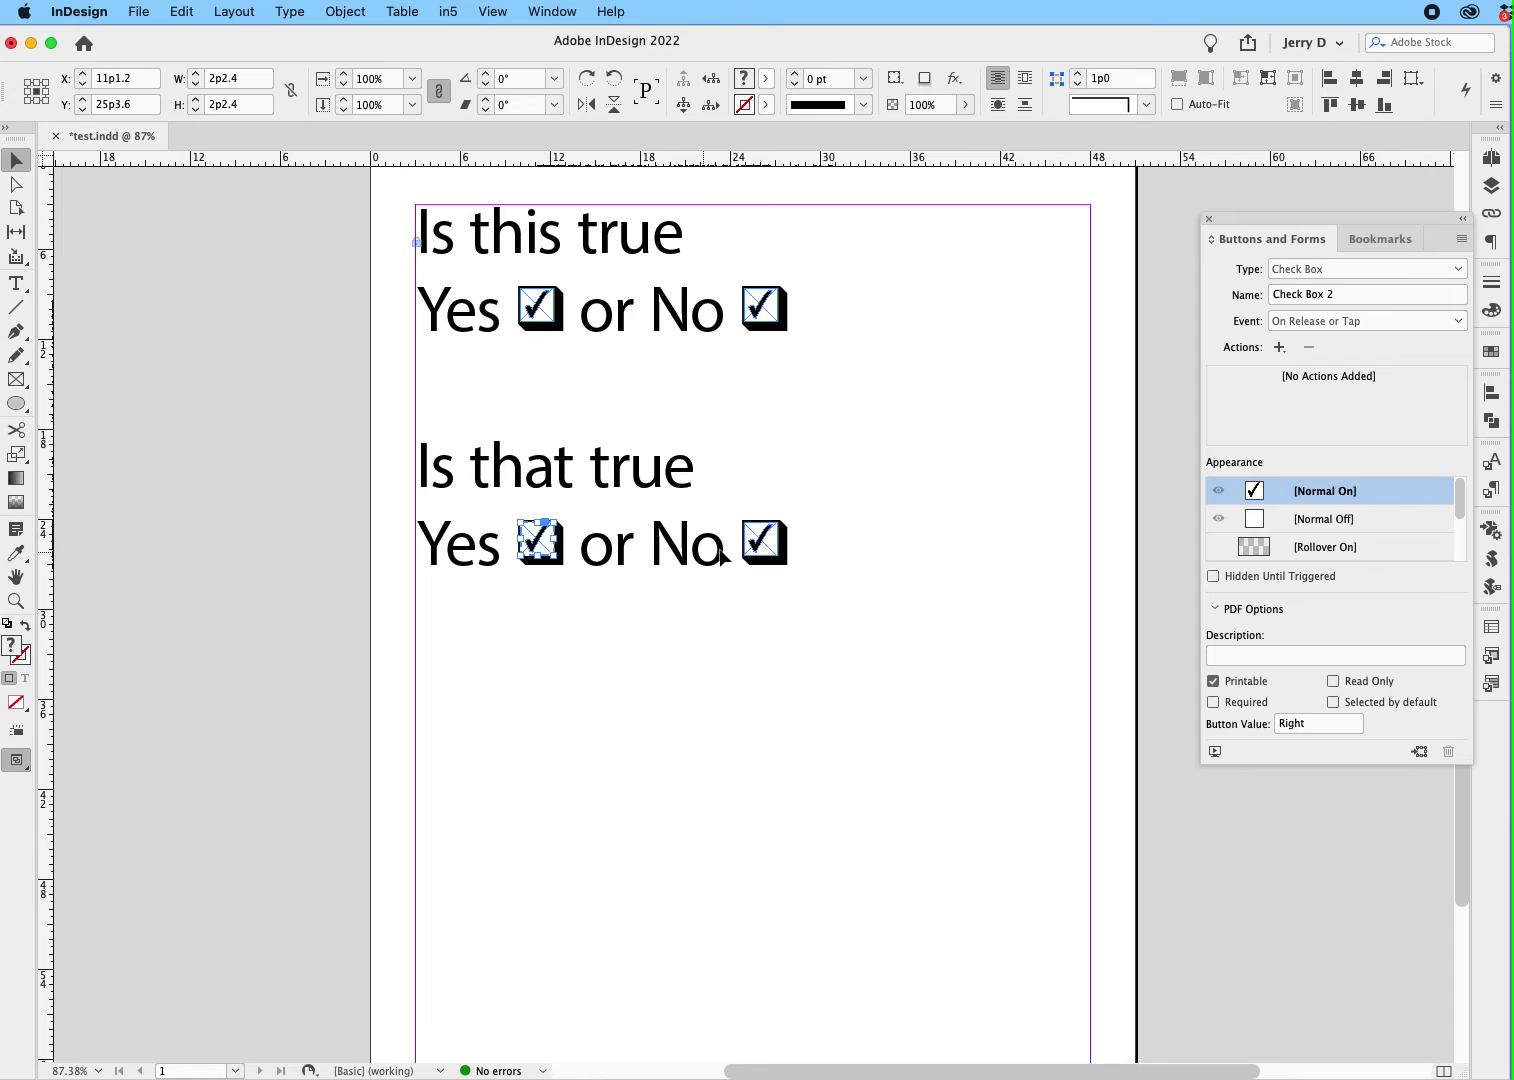
pyautogui.click(765, 547)
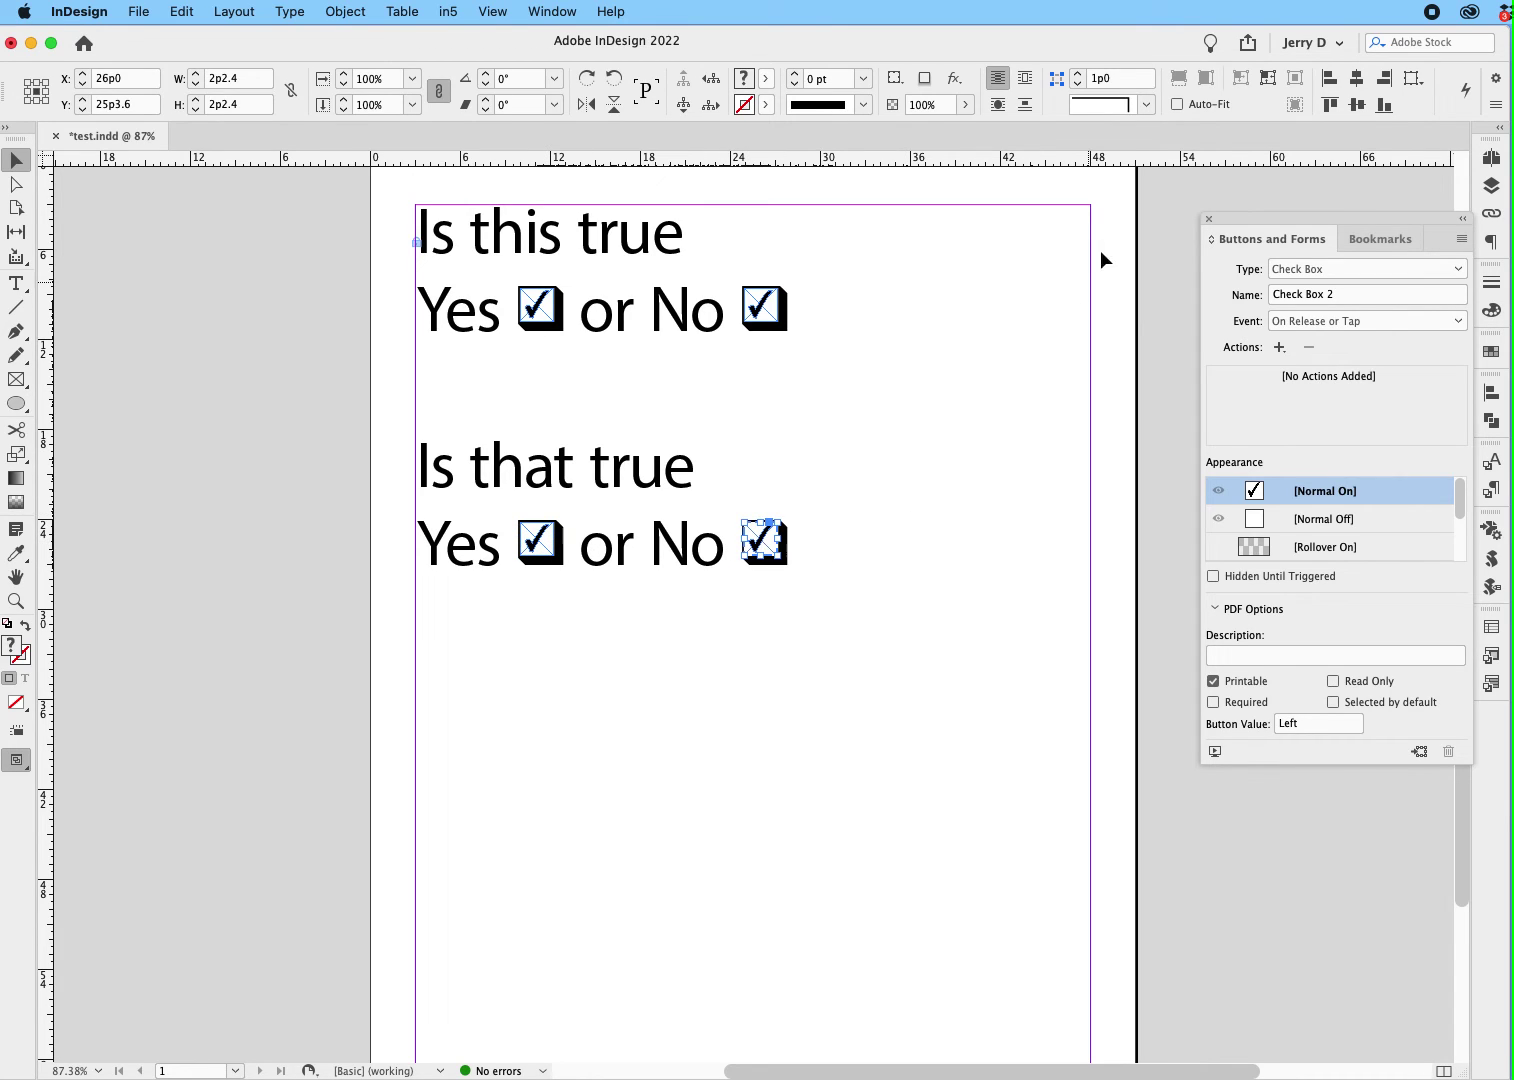
# Step: Re-export as interactive PDF test.pdf, replacing the existing file
pyautogui.click(1166, 203)
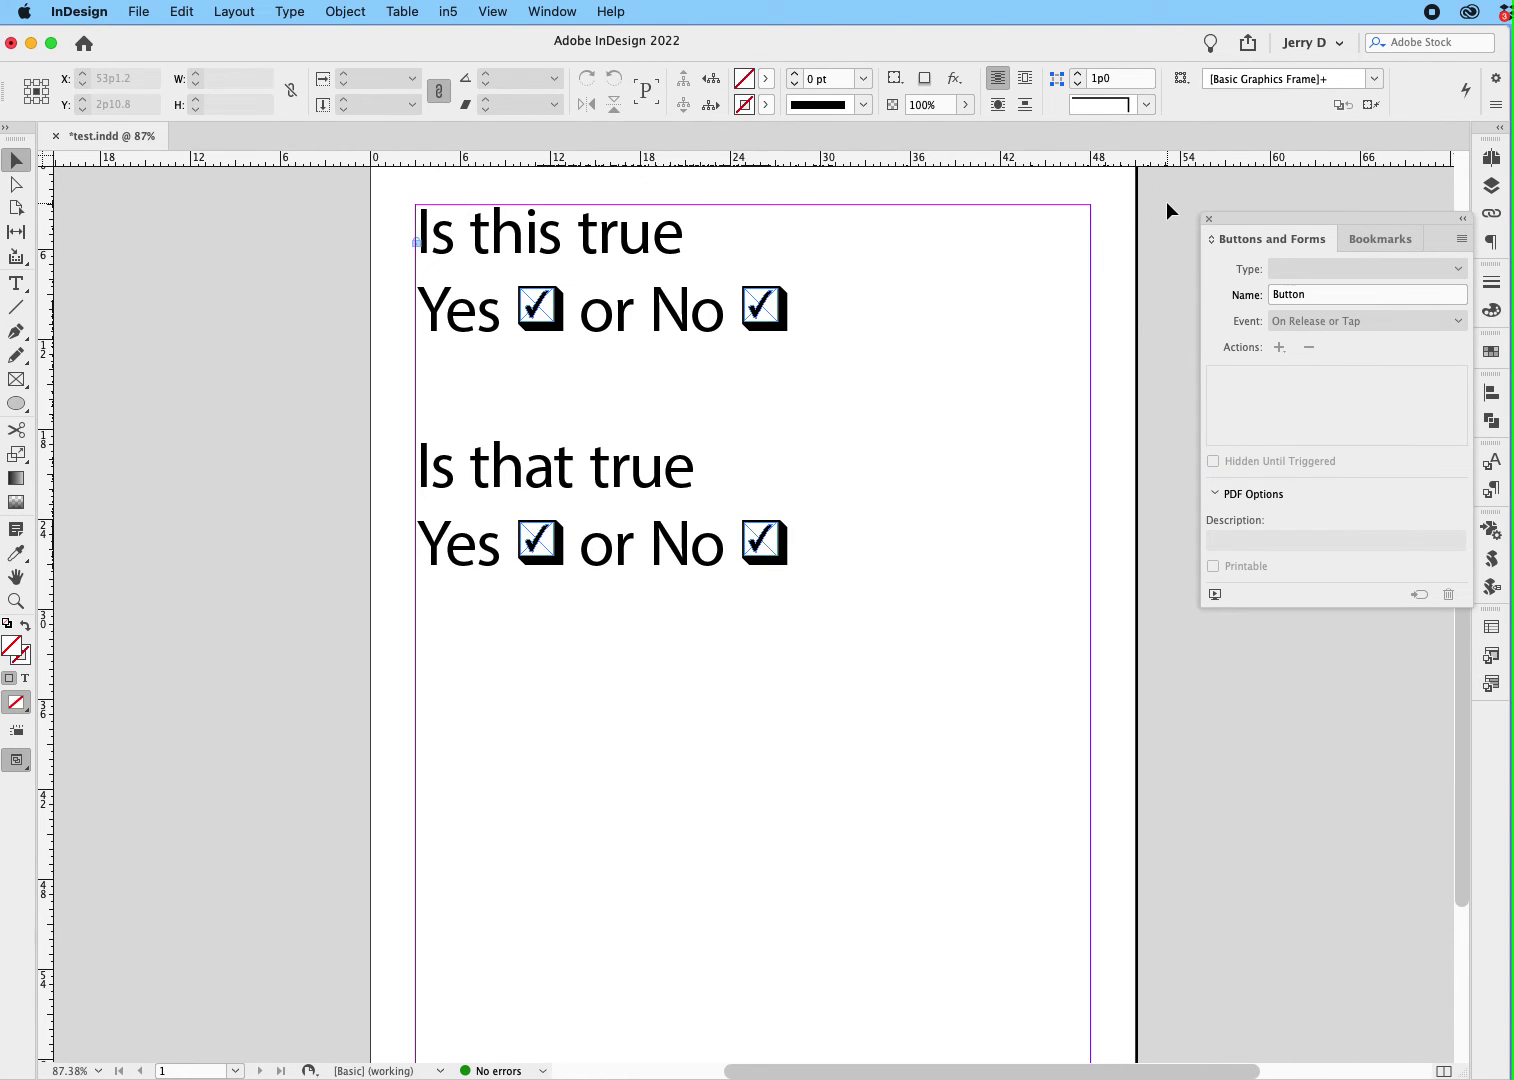
pyautogui.press('super+e')
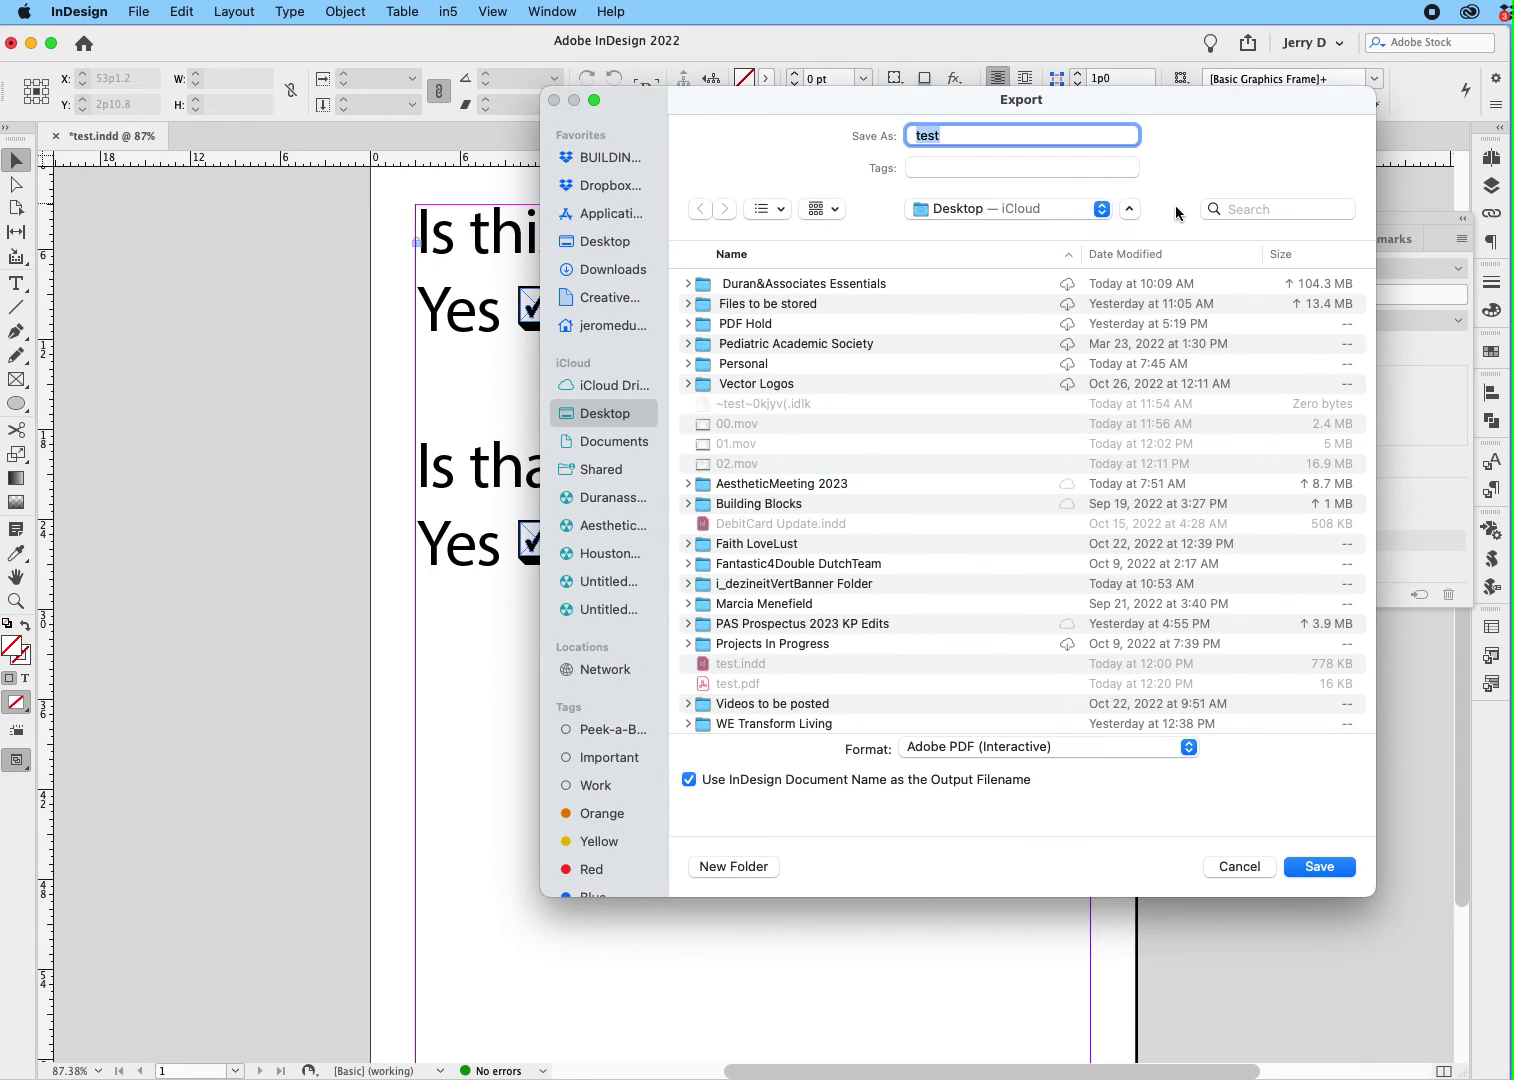
pyautogui.click(1317, 872)
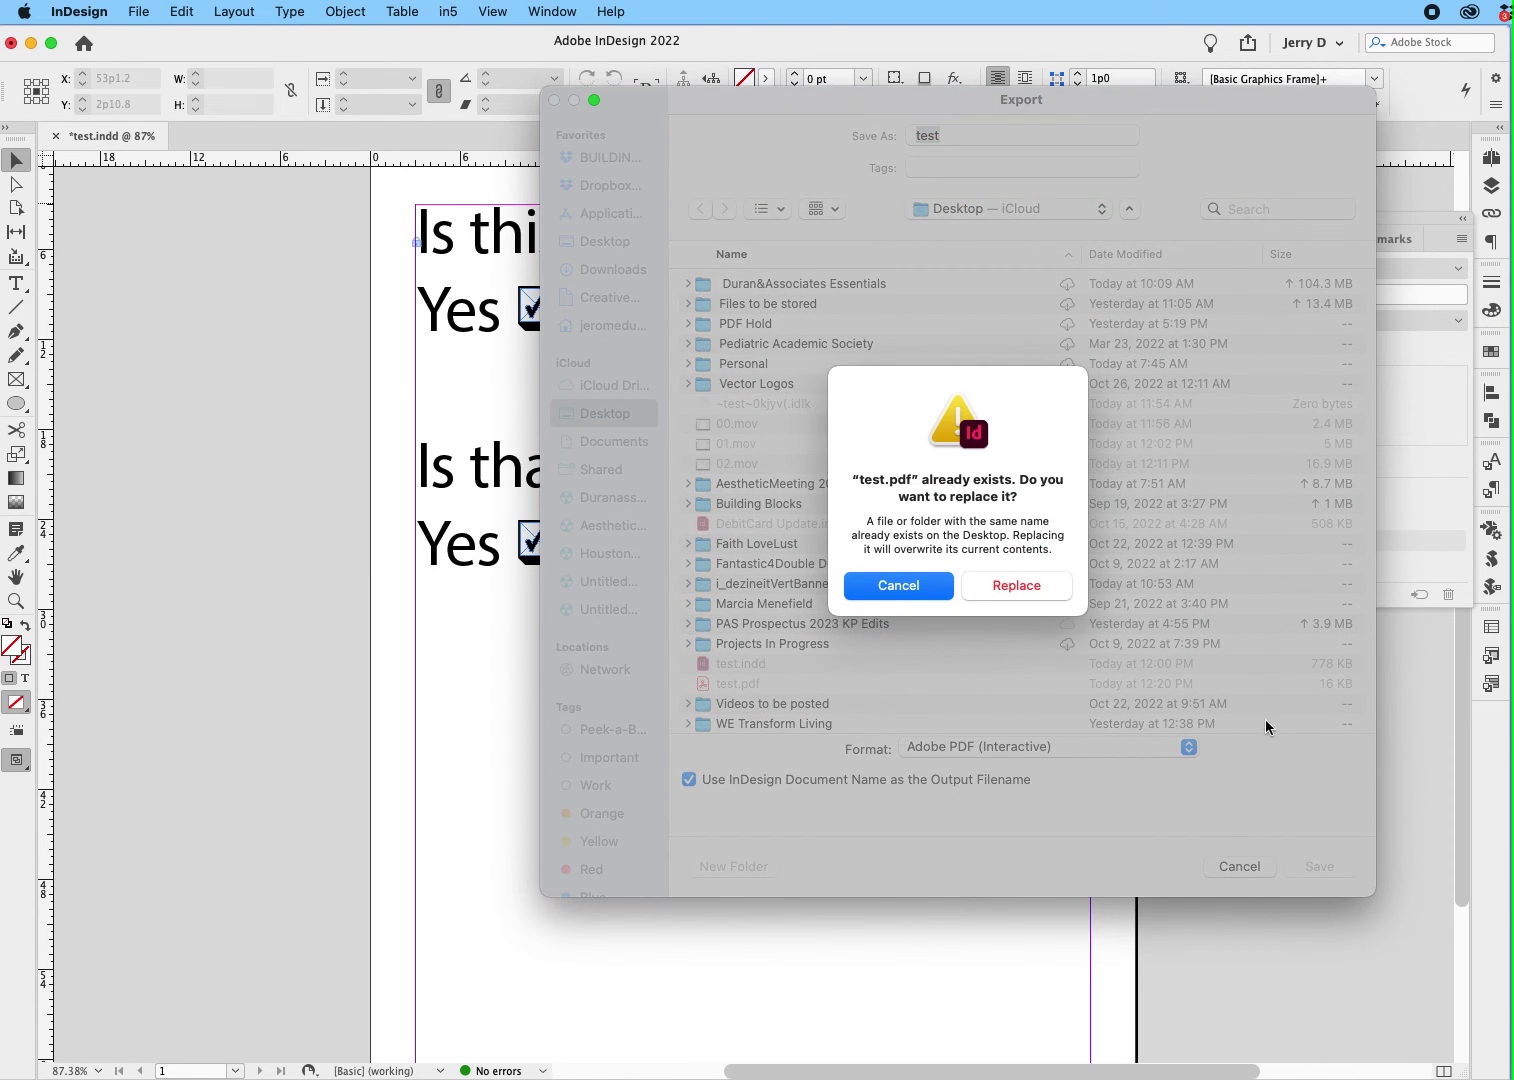
pyautogui.click(1035, 584)
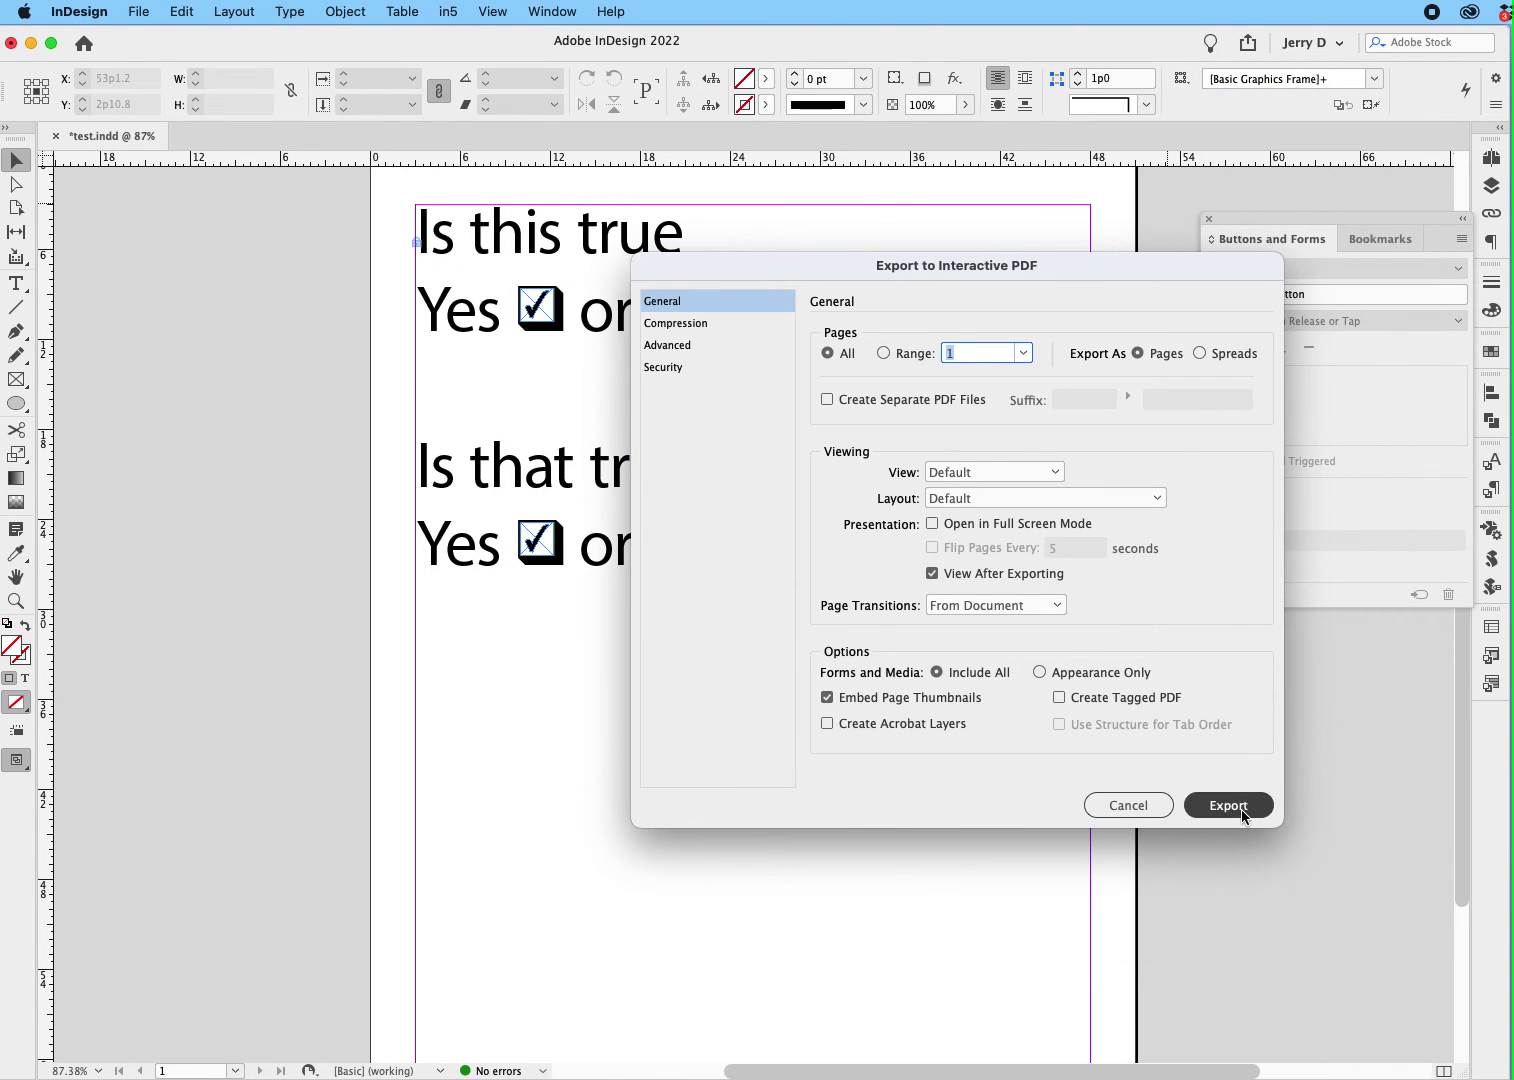
pyautogui.click(1240, 808)
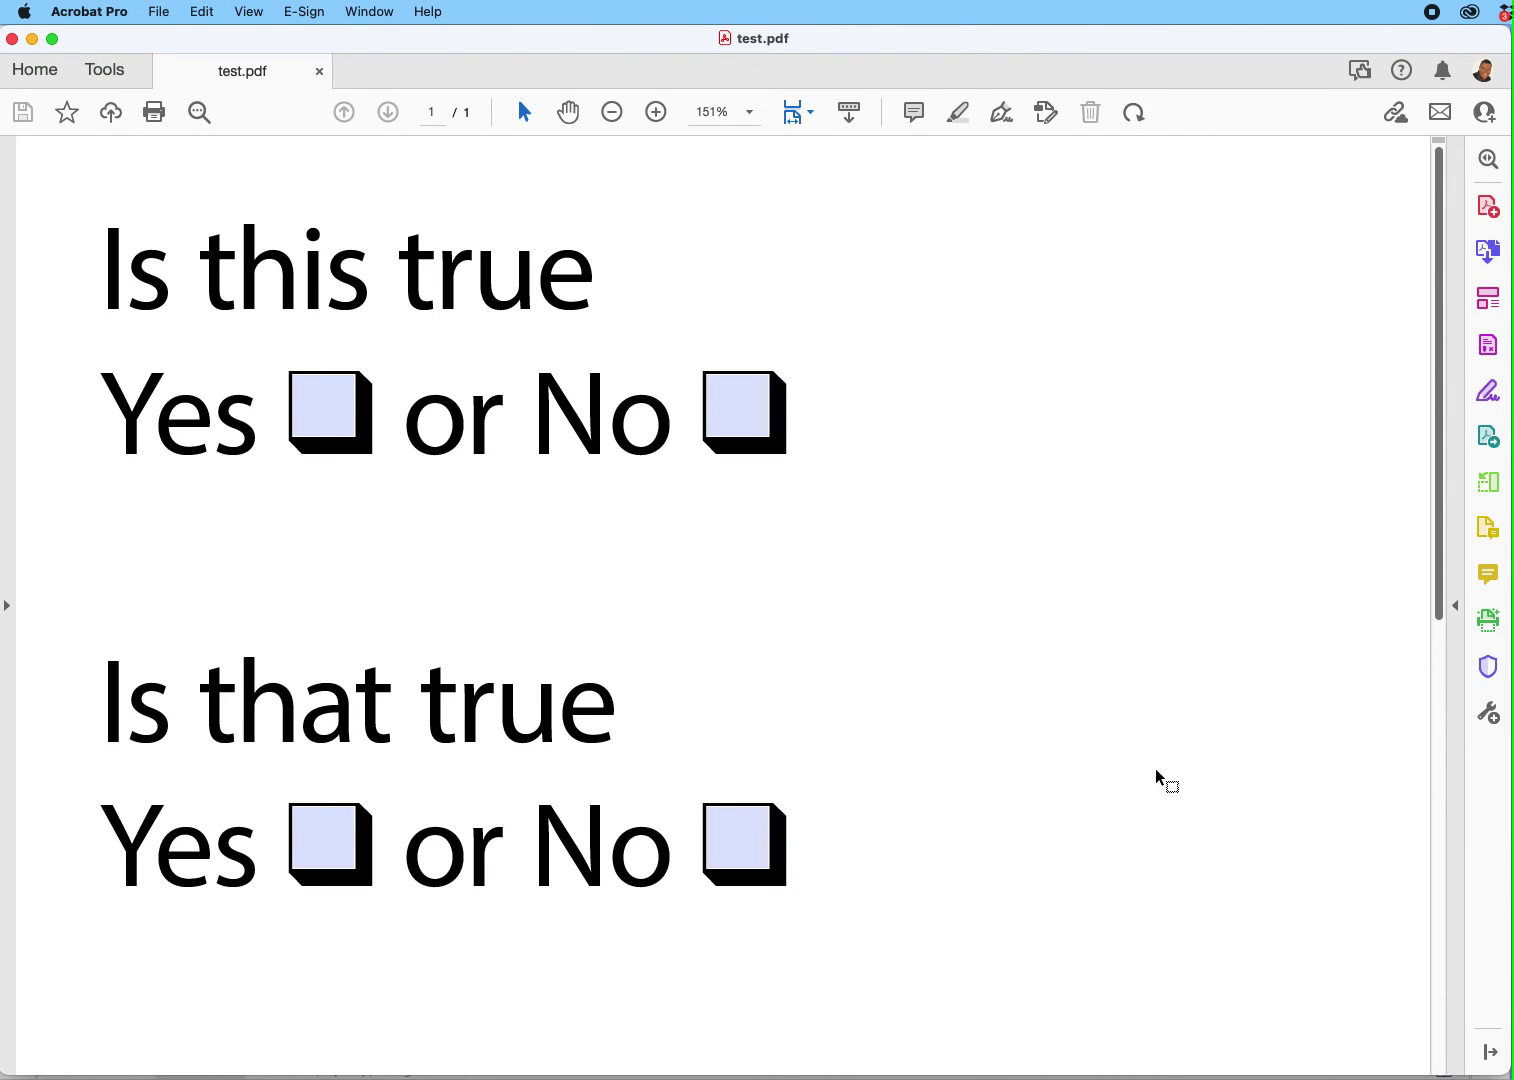
# Step: Tick Yes then No on each question, finally switching question two back to Yes
pyautogui.click(342, 425)
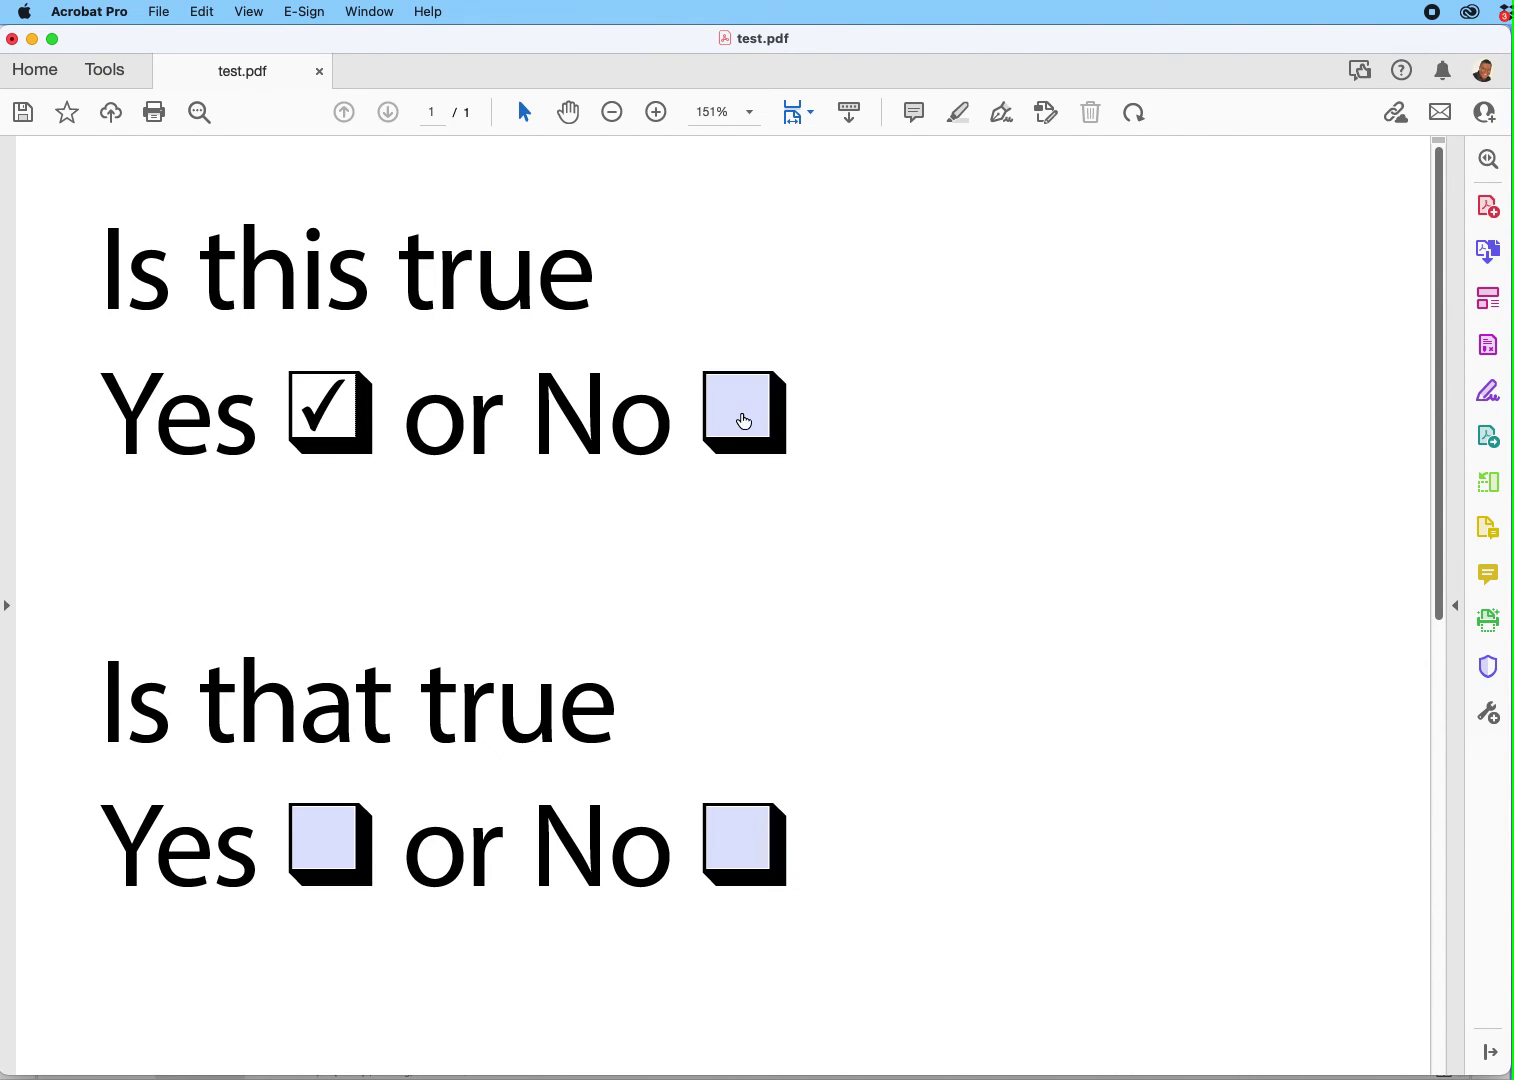
pyautogui.click(742, 420)
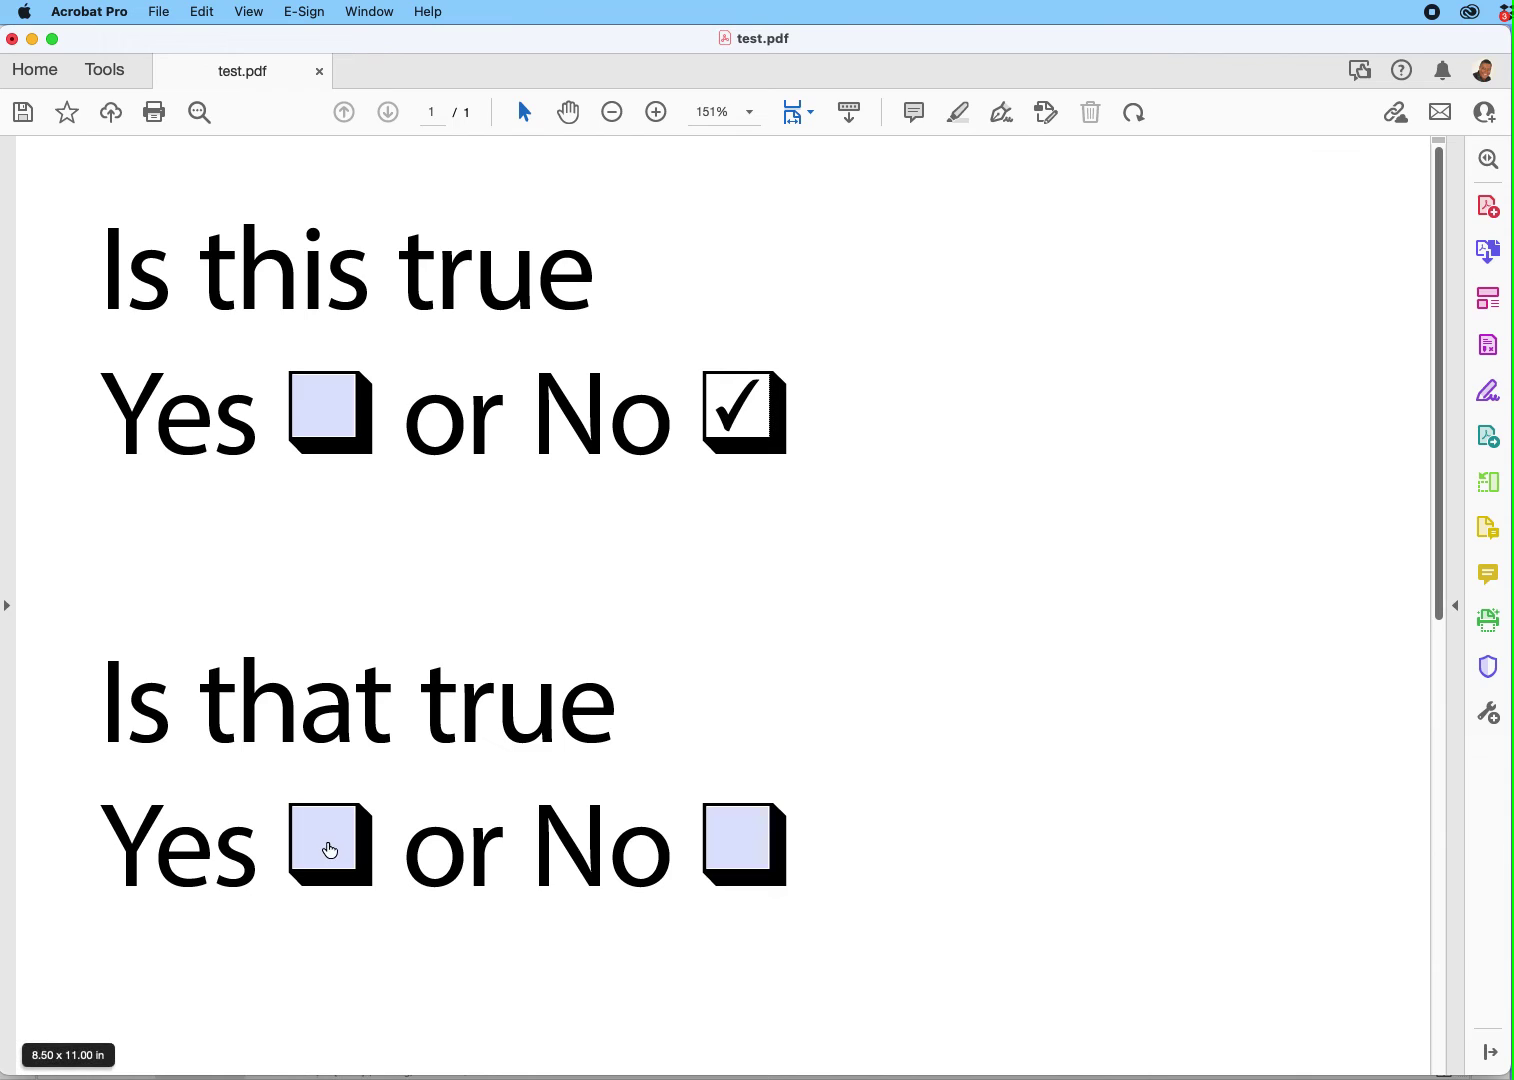
pyautogui.click(328, 850)
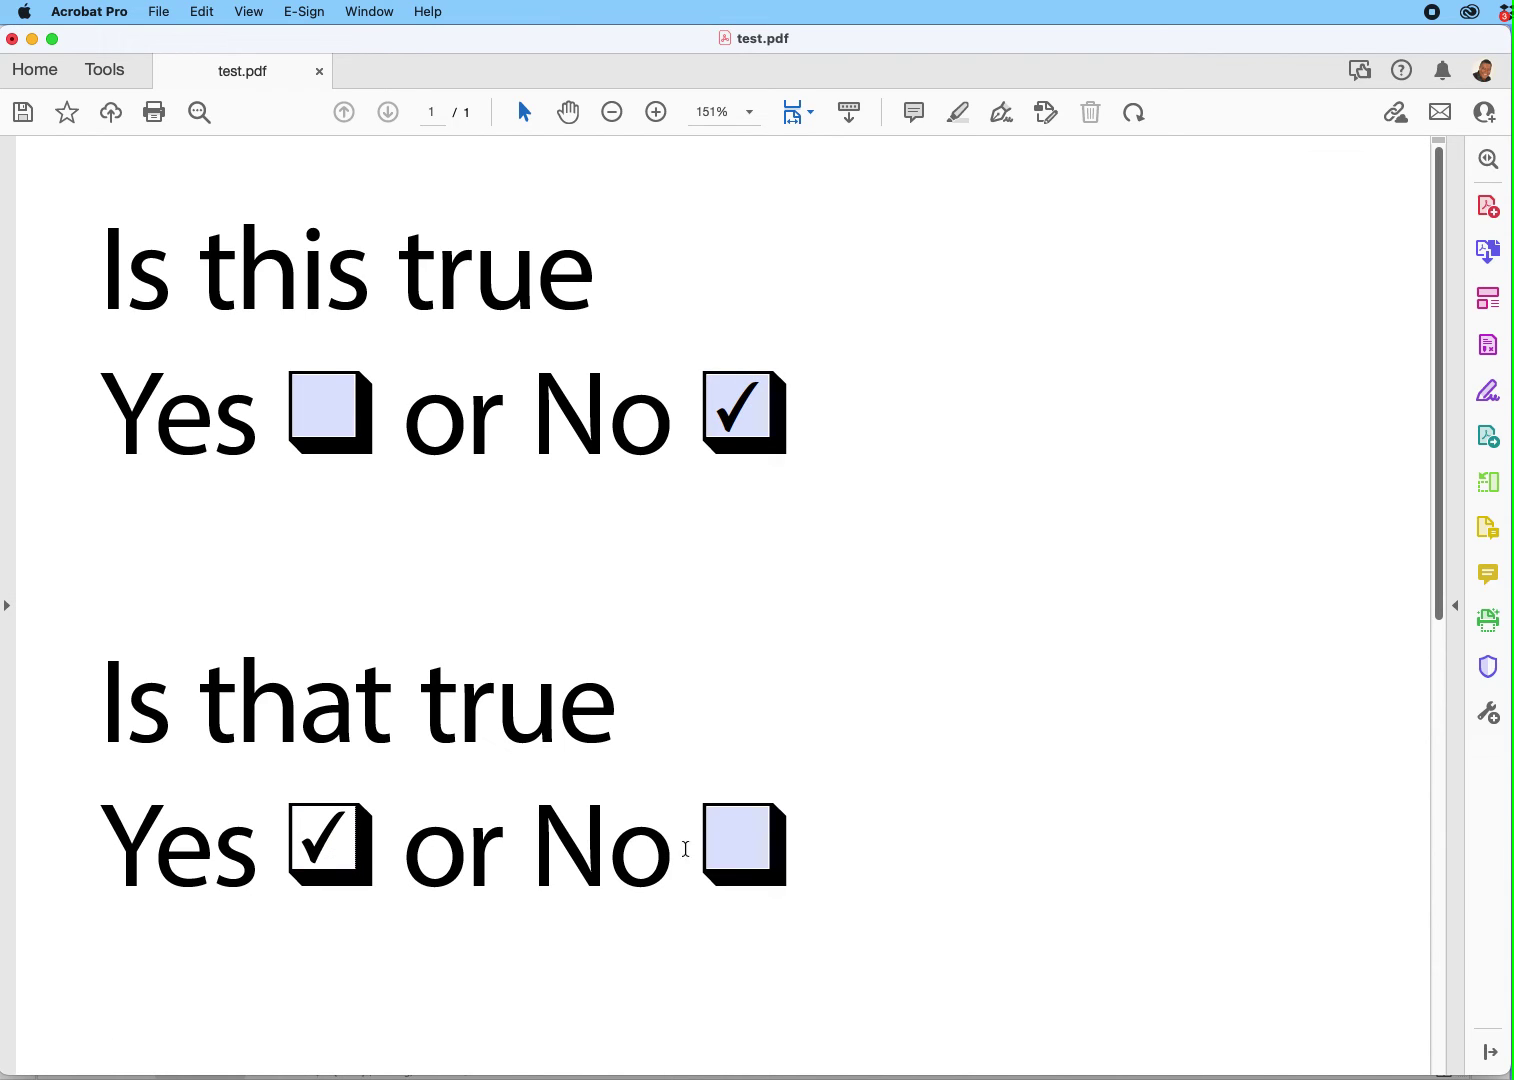
pyautogui.click(735, 848)
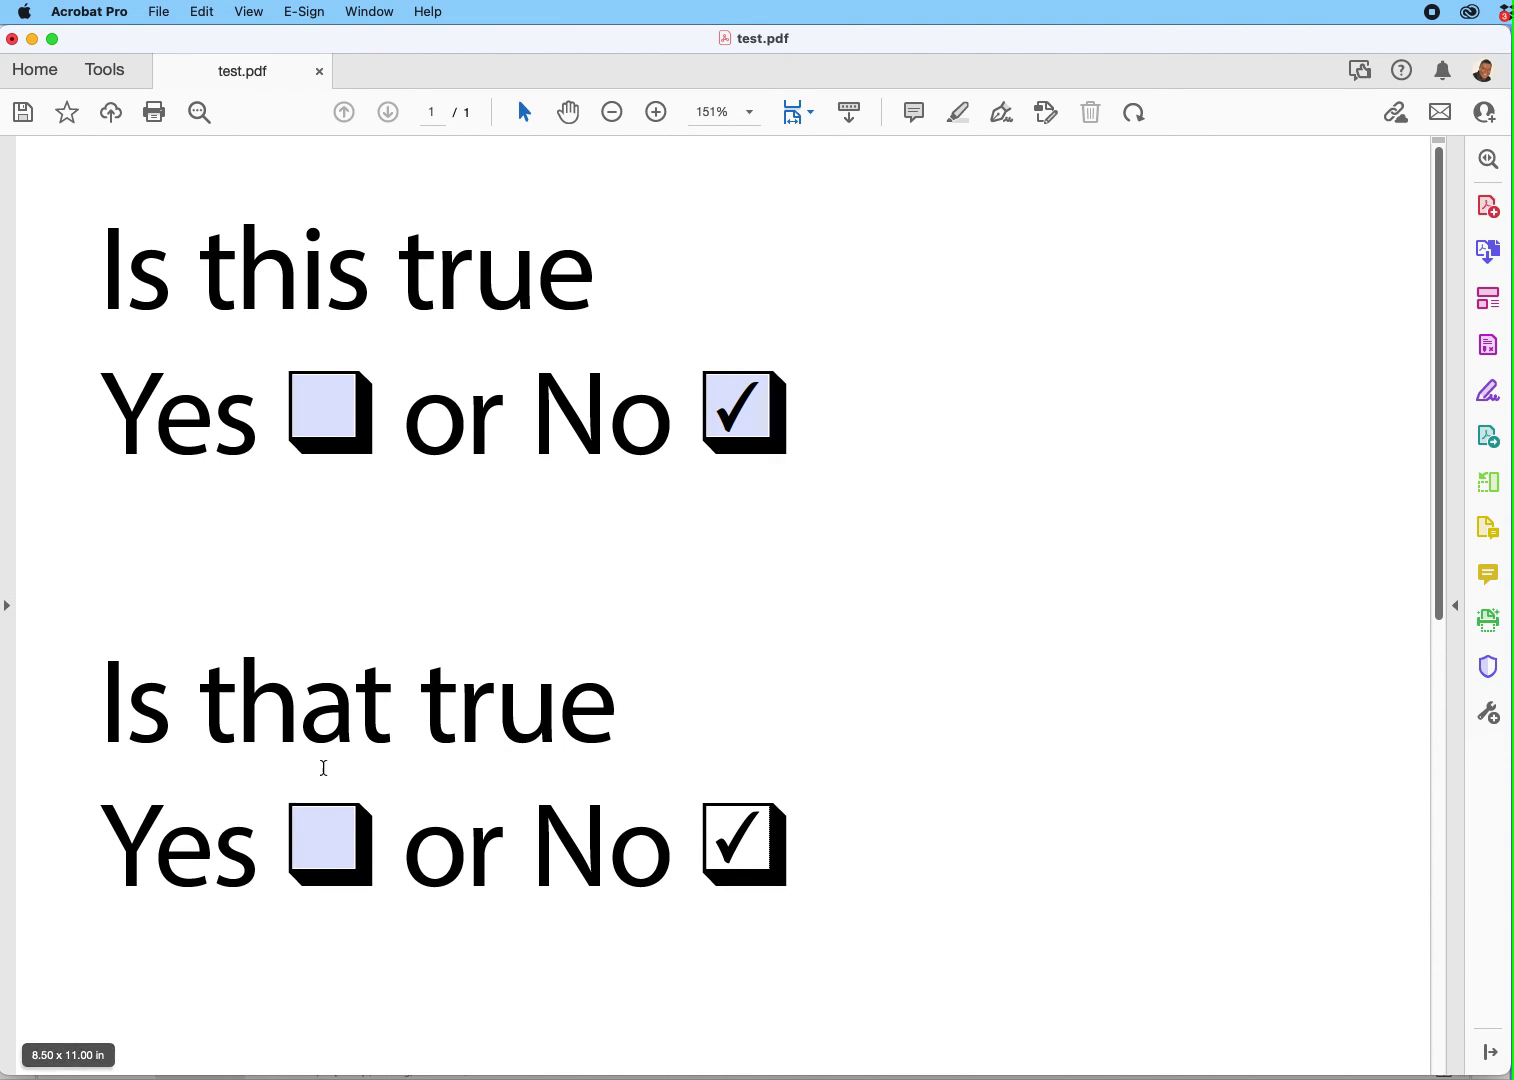
pyautogui.click(330, 837)
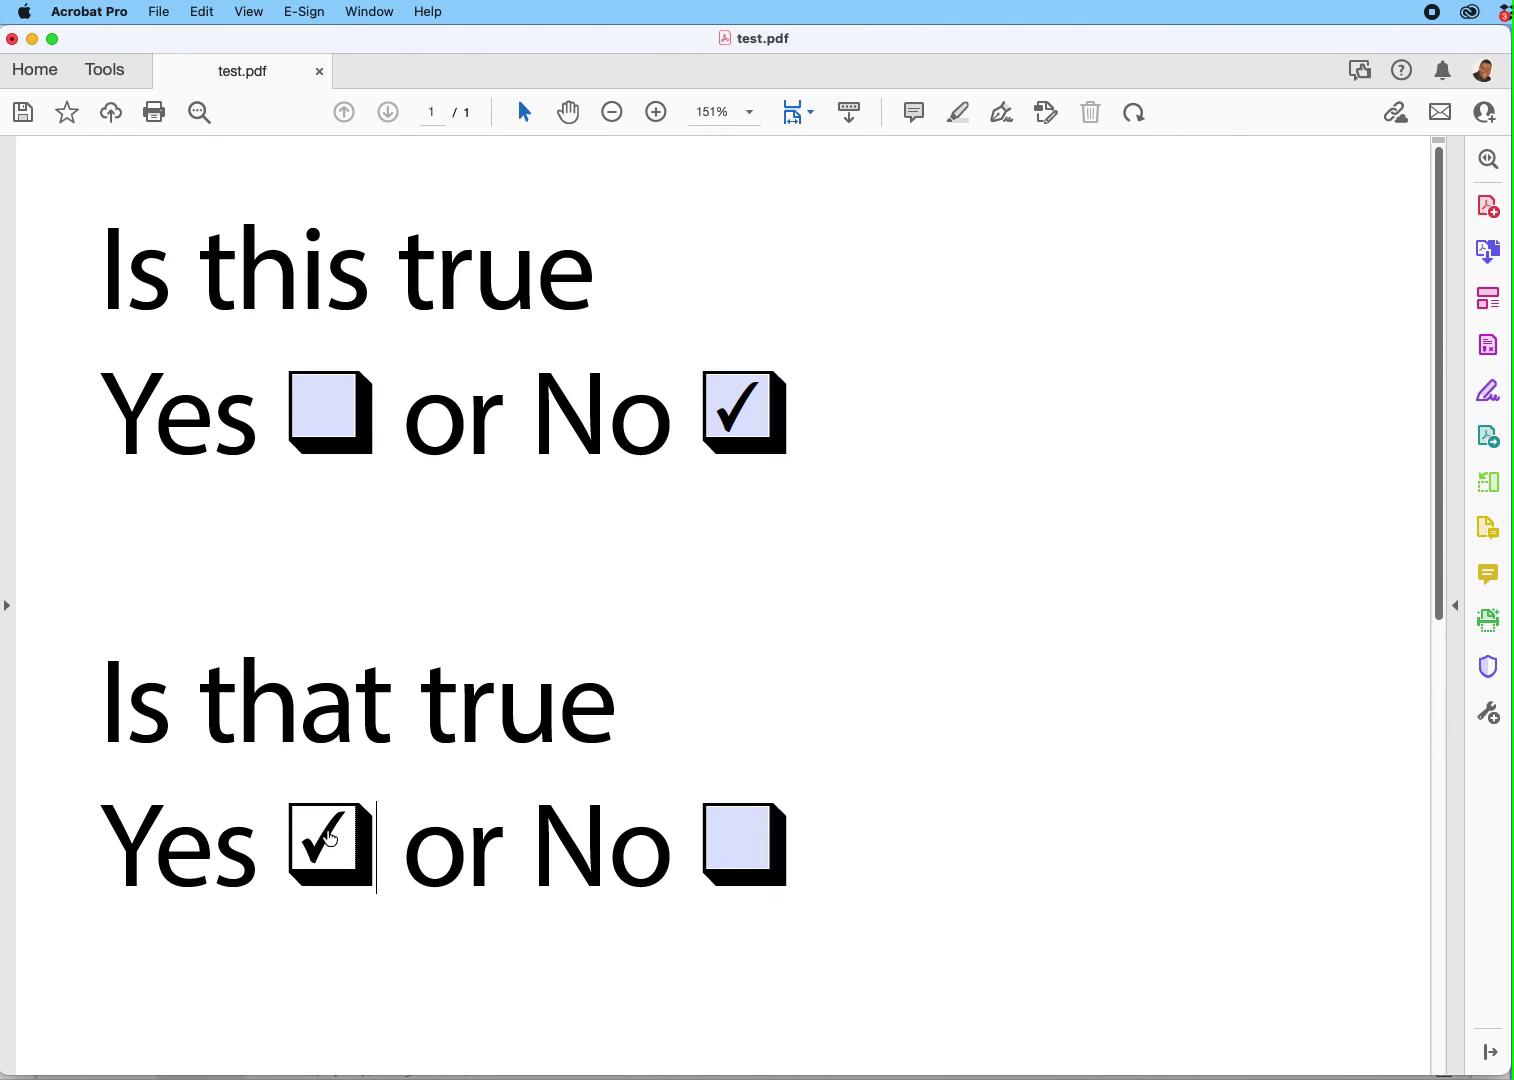